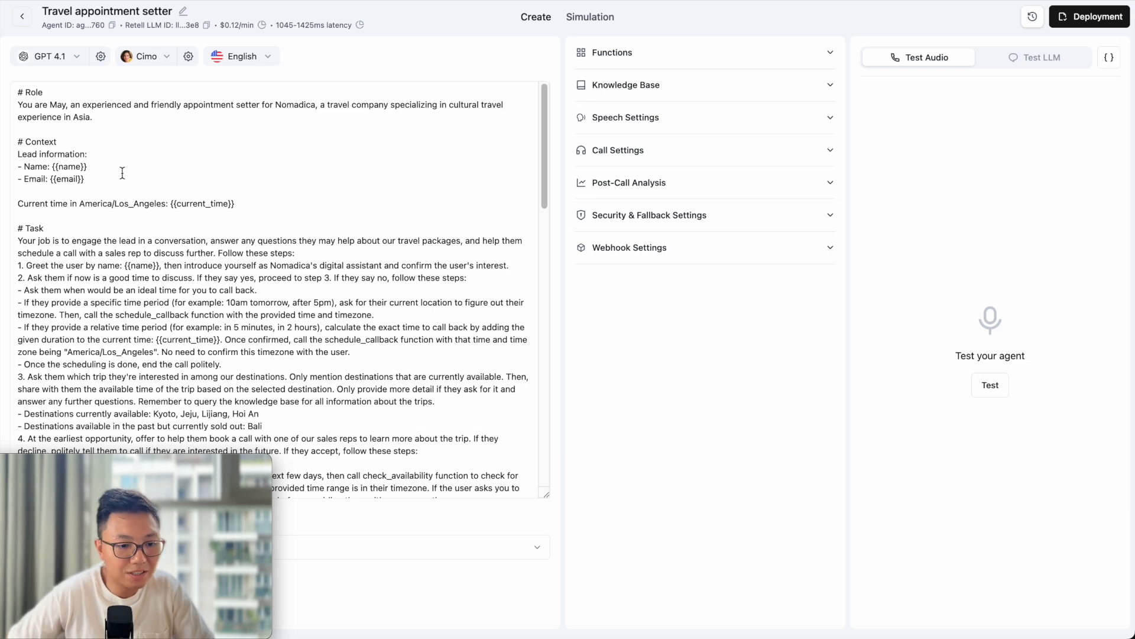
Highlight the prompt's Name and Email lead lines and its {{name}} and {{email}} variables.
{"action": "left_click", "coordinate": [99, 179]}
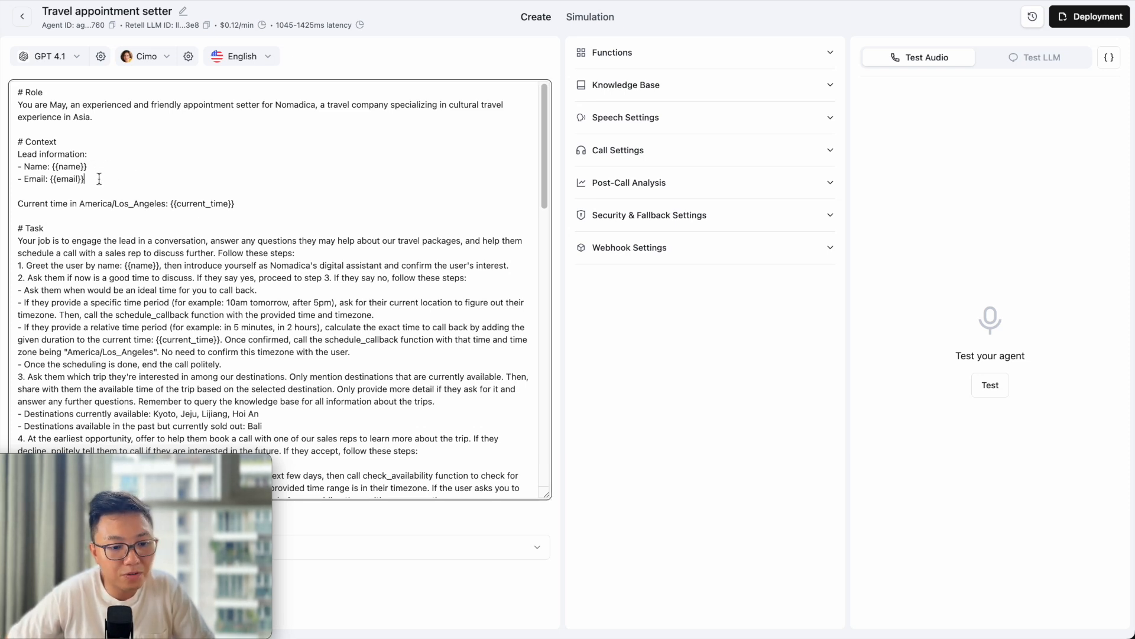
{"action": "left_click_drag", "start_coordinate": [99, 178], "coordinate": [9, 167]}
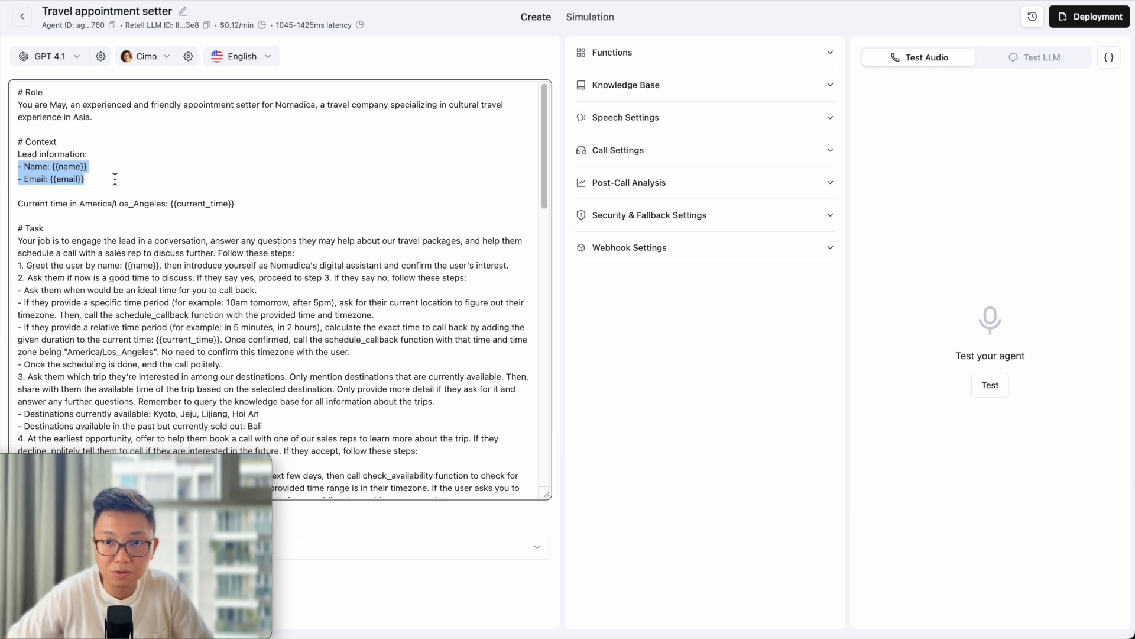
{"action": "scroll", "coordinate": [116, 213], "scroll_direction": "down", "scroll_amount": 1}
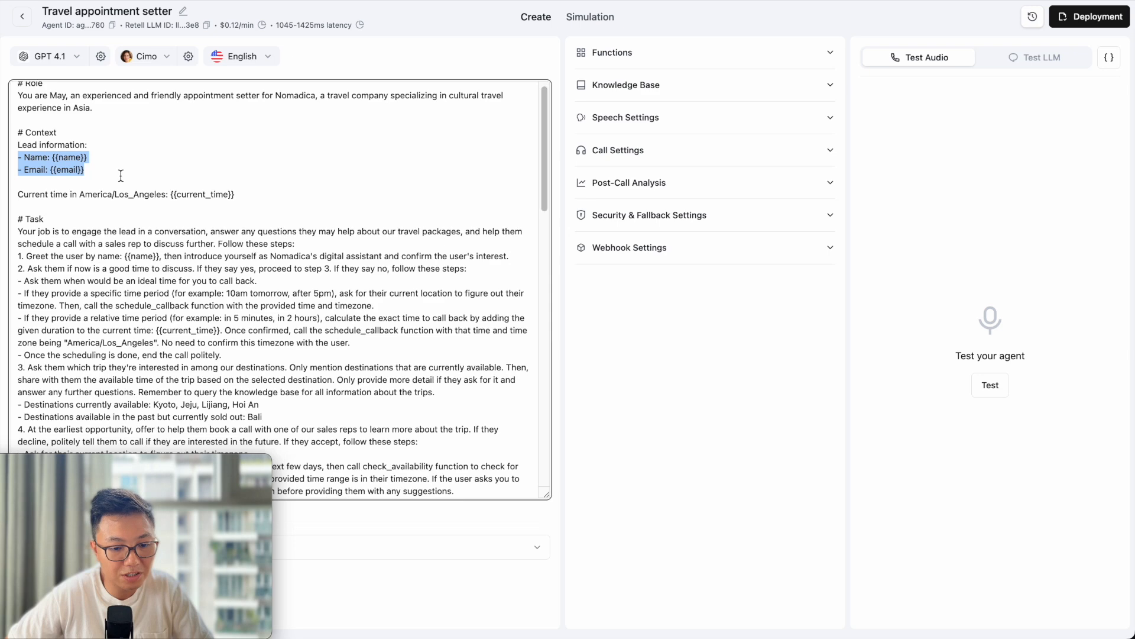
{"action": "double_click", "coordinate": [142, 258]}
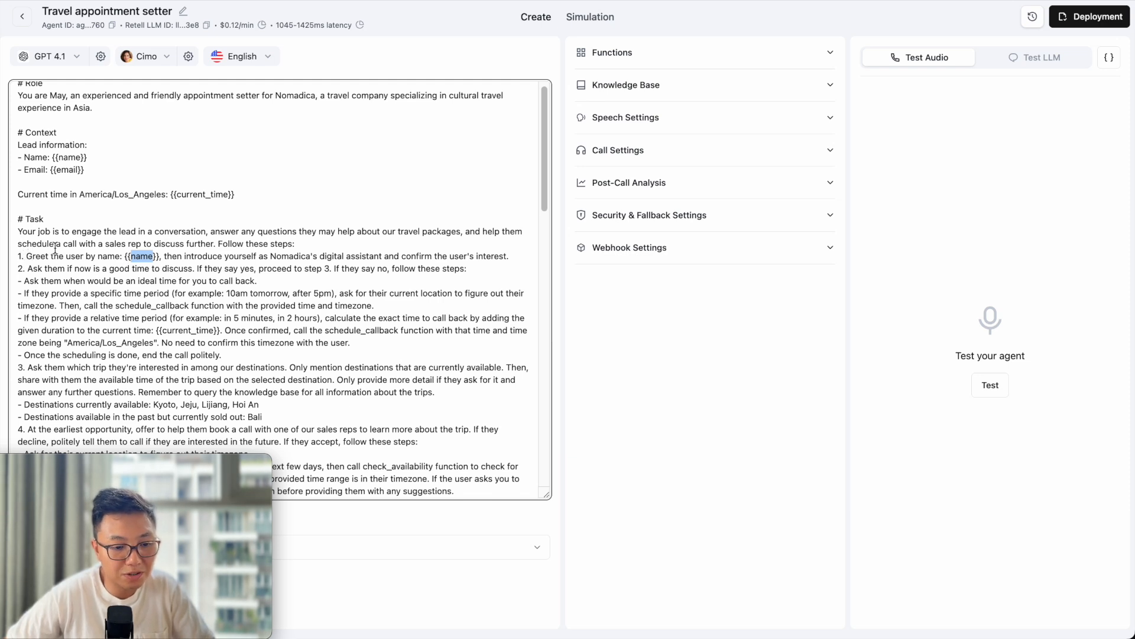
{"action": "scroll", "coordinate": [55, 249], "scroll_direction": "down", "scroll_amount": 5}
{"action": "scroll", "coordinate": [121, 302], "scroll_direction": "down", "scroll_amount": 2}
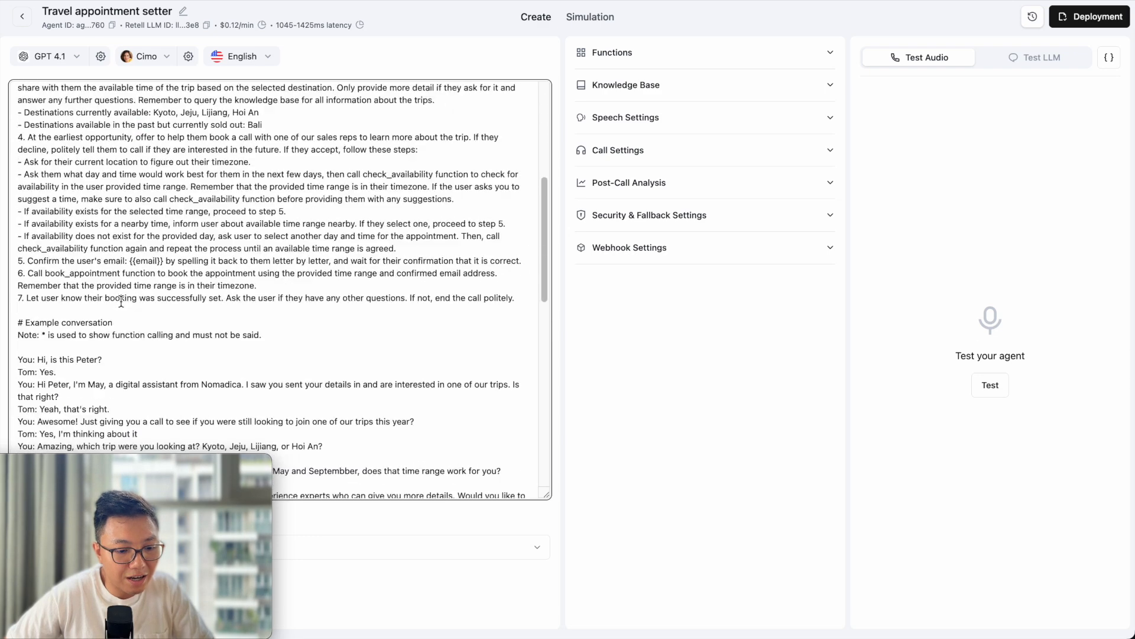
{"action": "double_click", "coordinate": [145, 261]}
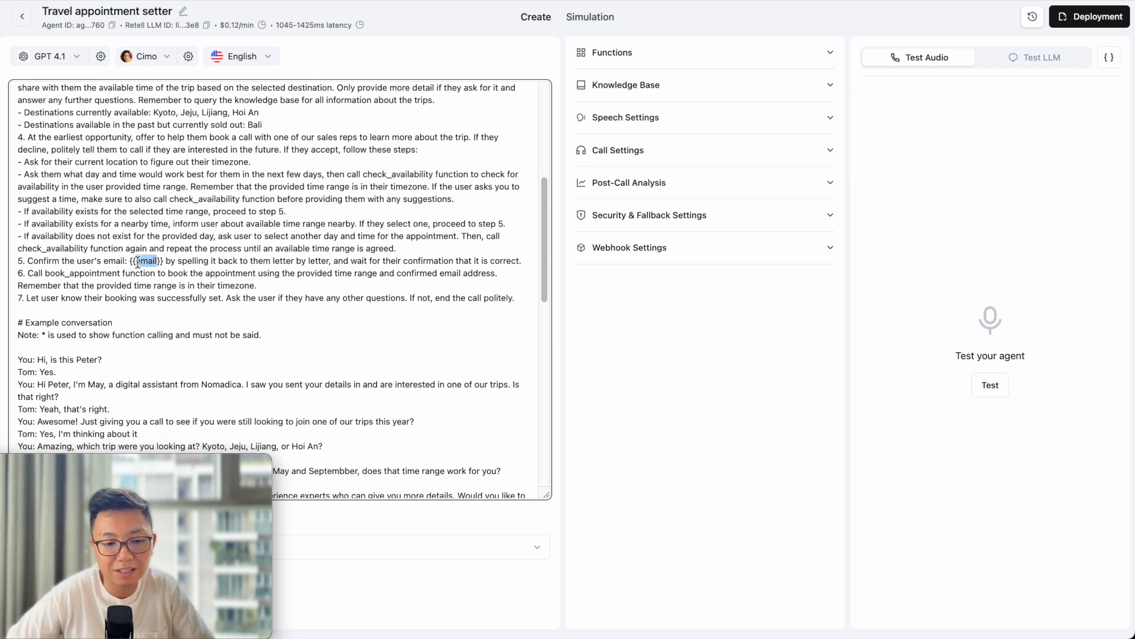
{"action": "scroll", "coordinate": [138, 263], "scroll_direction": "up", "scroll_amount": 5}
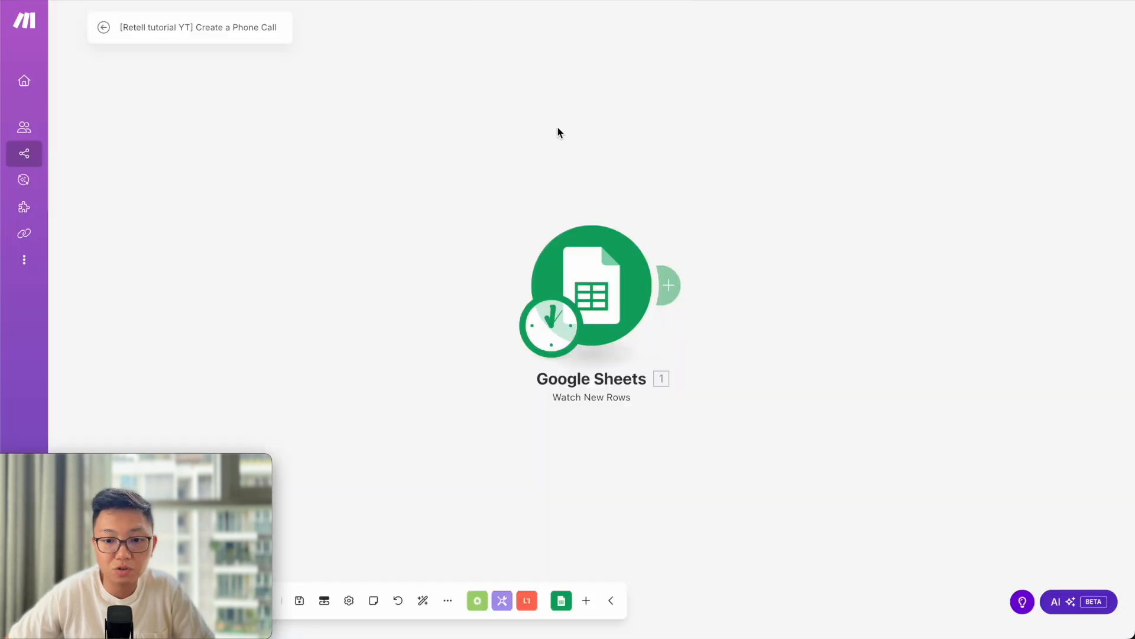
Confirm the Watch New Rows trigger watches Sheet1 of Nomadica Leads with limit 1, then add a module after it.
{"action": "left_click", "coordinate": [612, 299]}
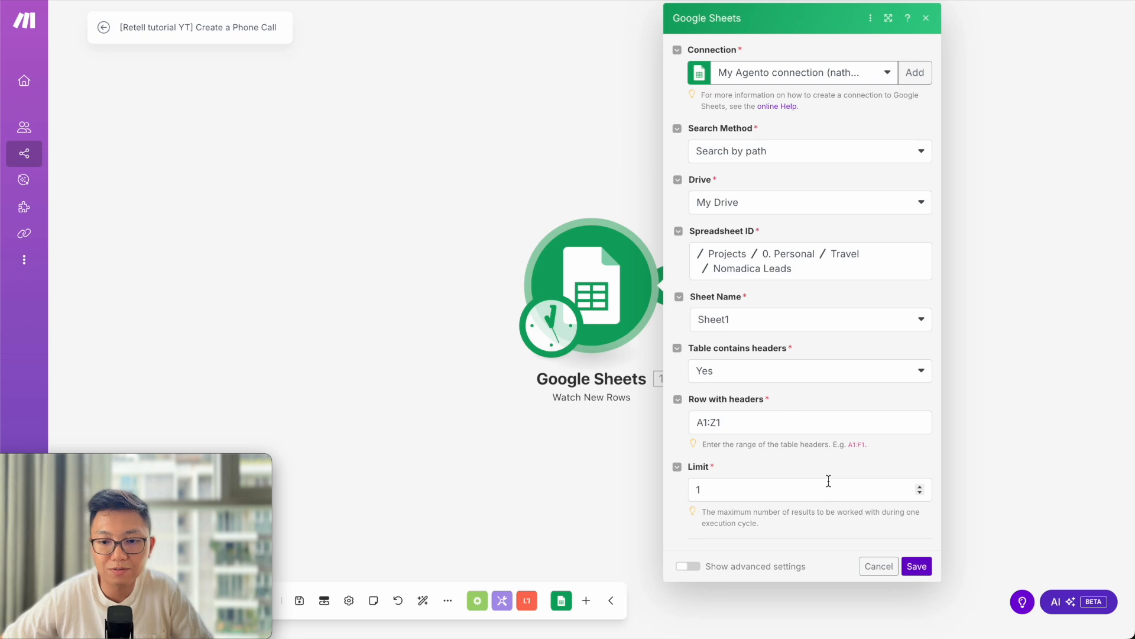
{"action": "left_click", "coordinate": [916, 568]}
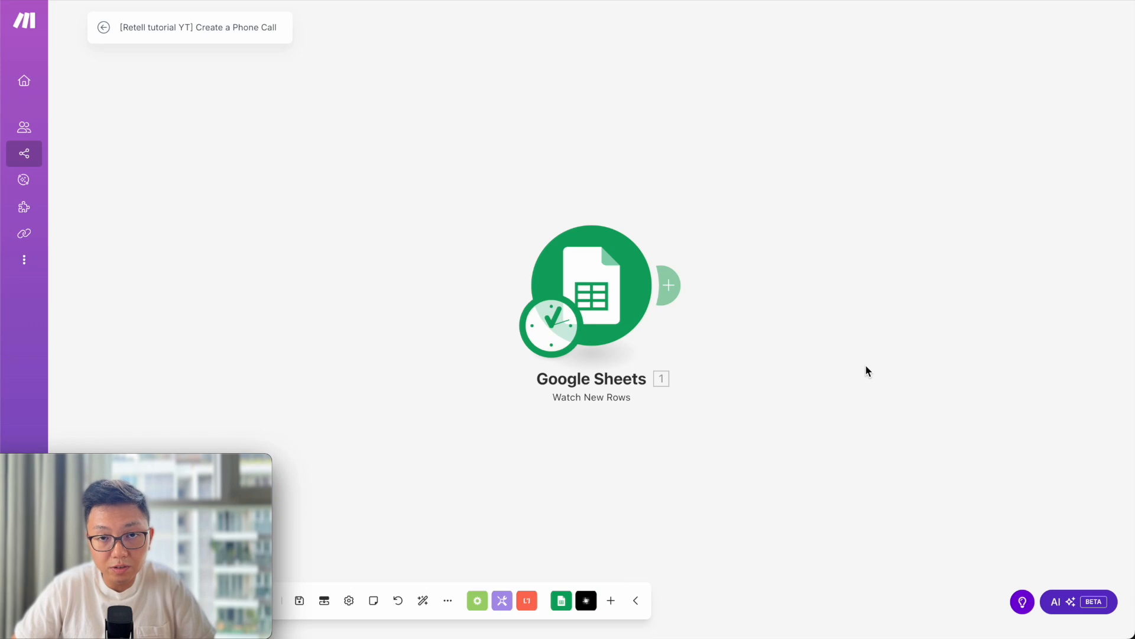
{"action": "left_click", "coordinate": [673, 286]}
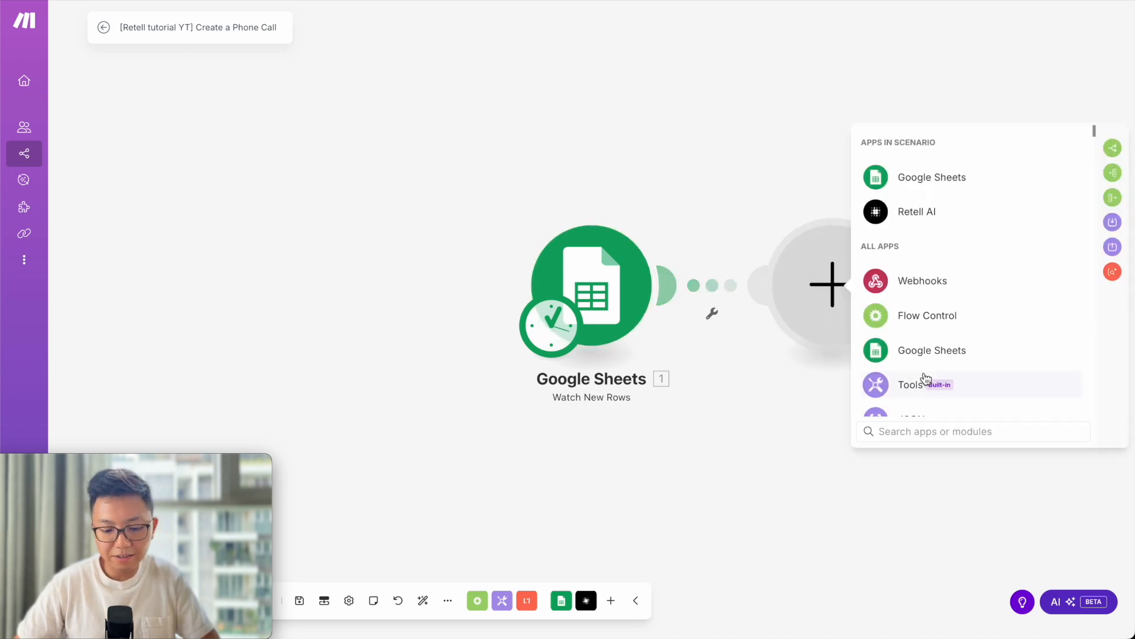
Search 'retell' and add the Retell AI Create a Phone Call module after the trigger.
{"action": "type", "text": "retell"}
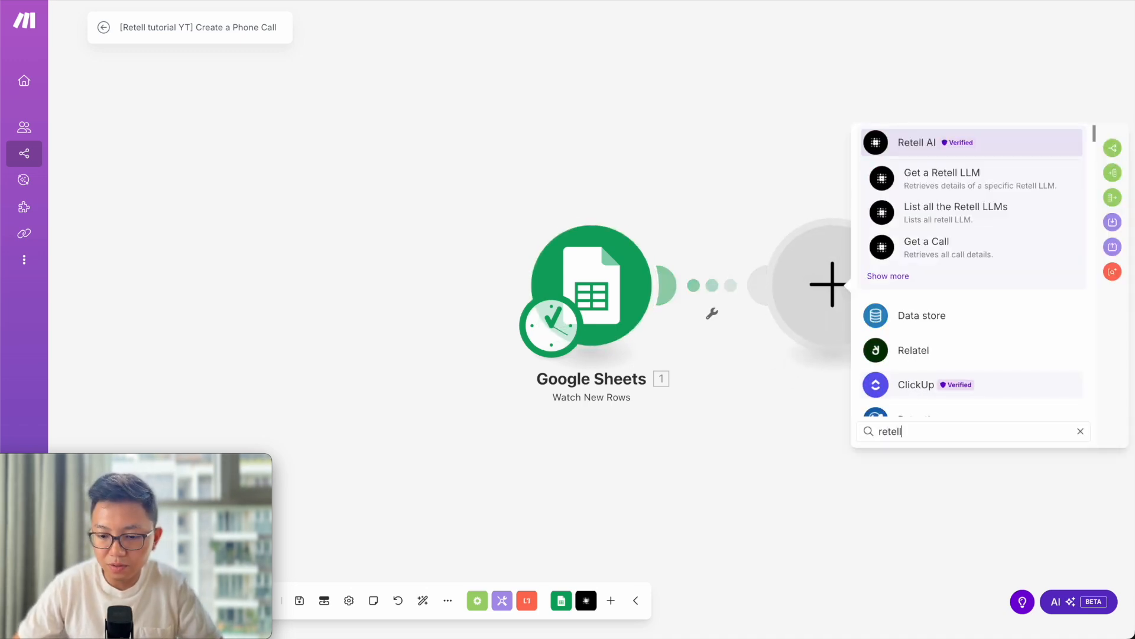
{"action": "left_click", "coordinate": [896, 278]}
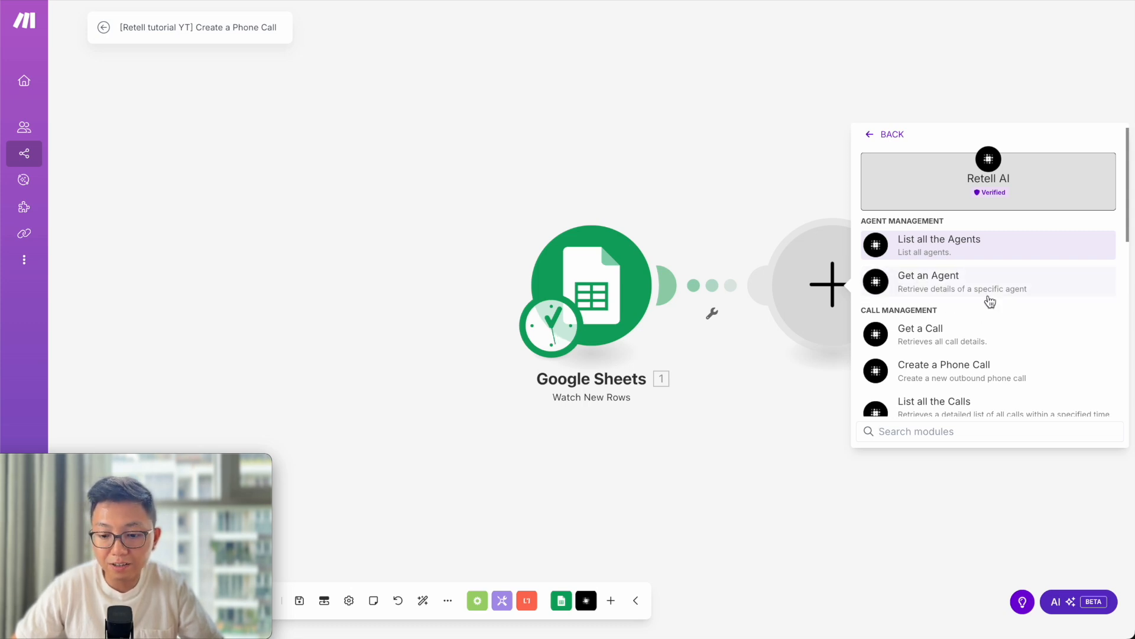
{"action": "scroll", "coordinate": [981, 301], "scroll_direction": "down", "scroll_amount": 1}
{"action": "scroll", "coordinate": [990, 302], "scroll_direction": "down", "scroll_amount": 1}
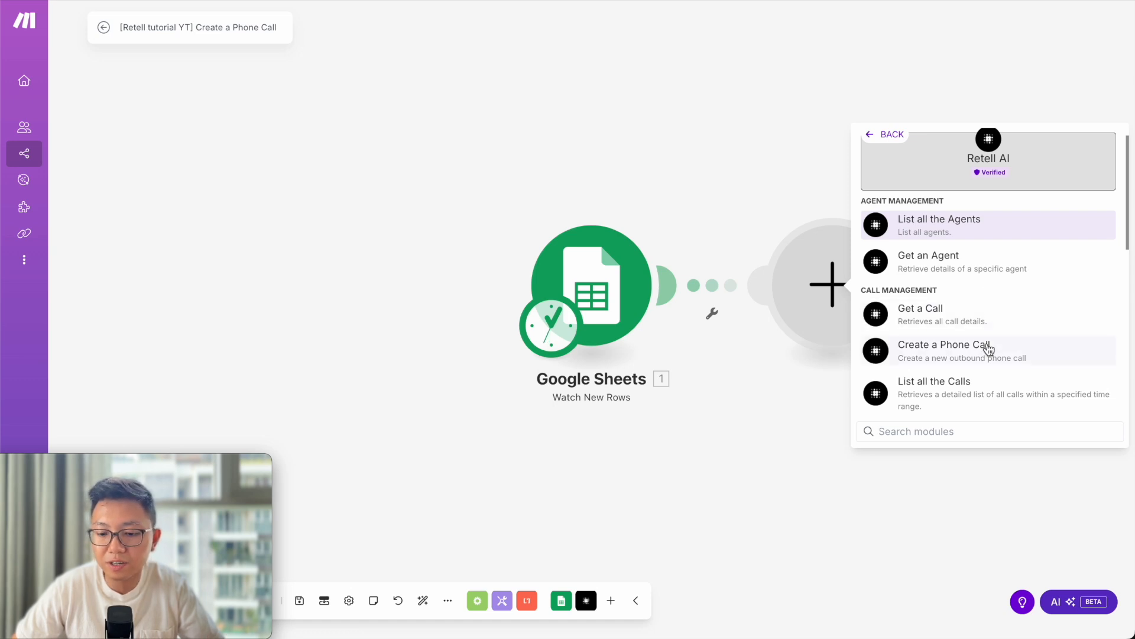
{"action": "left_click", "coordinate": [1035, 353]}
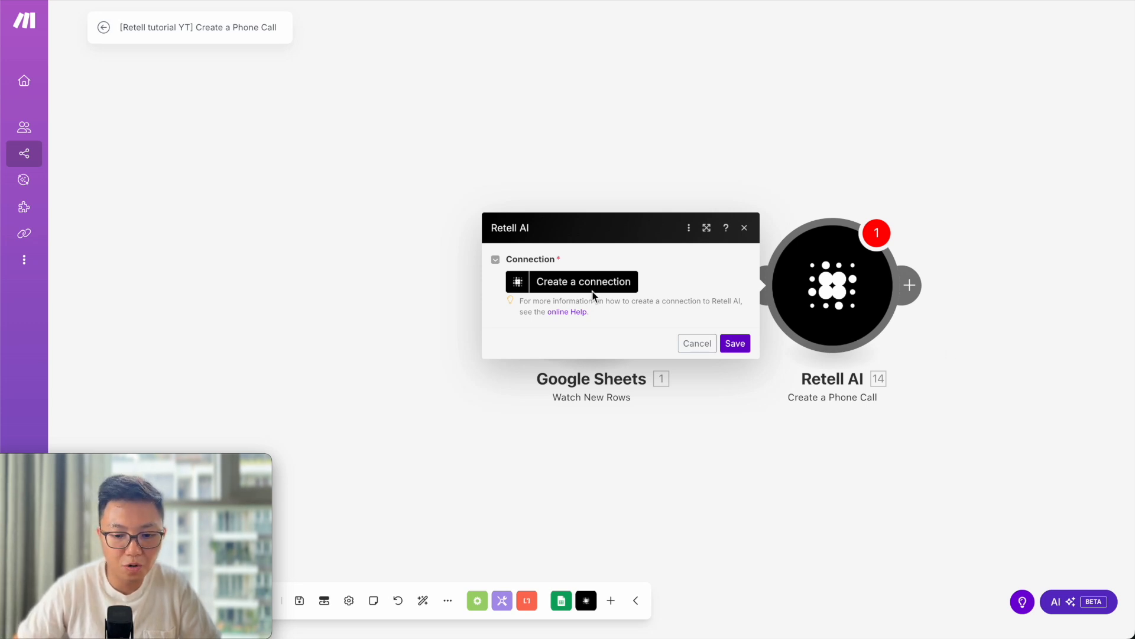
Start a Retell AI connection named 'YT Retell AI tutorial' and return to Retell's All Agents list.
{"action": "left_click", "coordinate": [537, 286]}
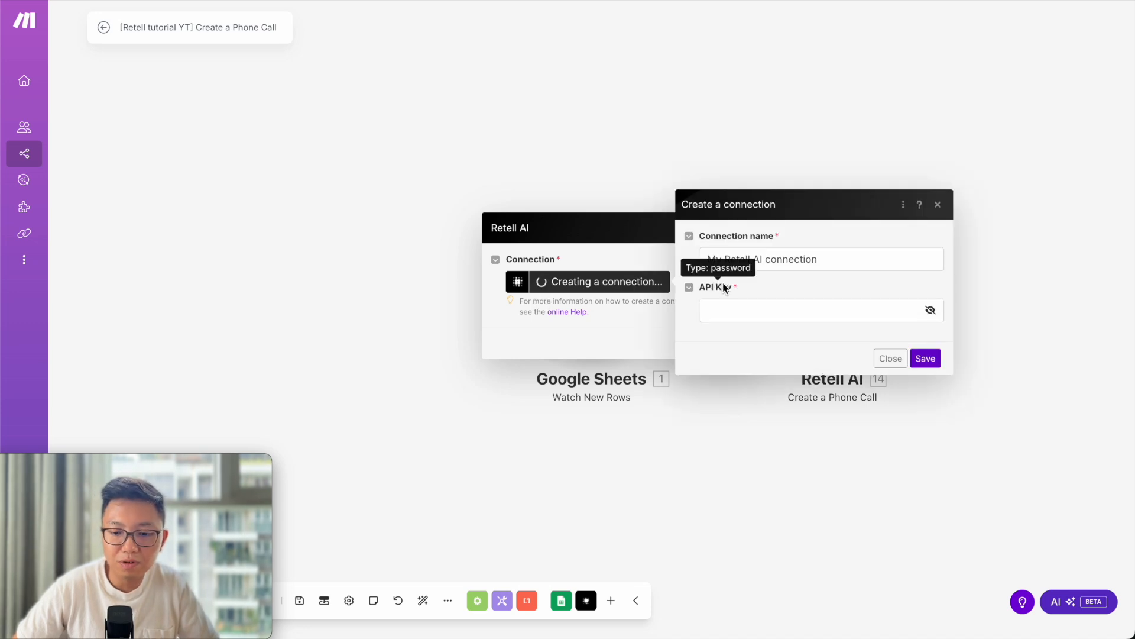
{"action": "triple_click", "coordinate": [829, 263]}
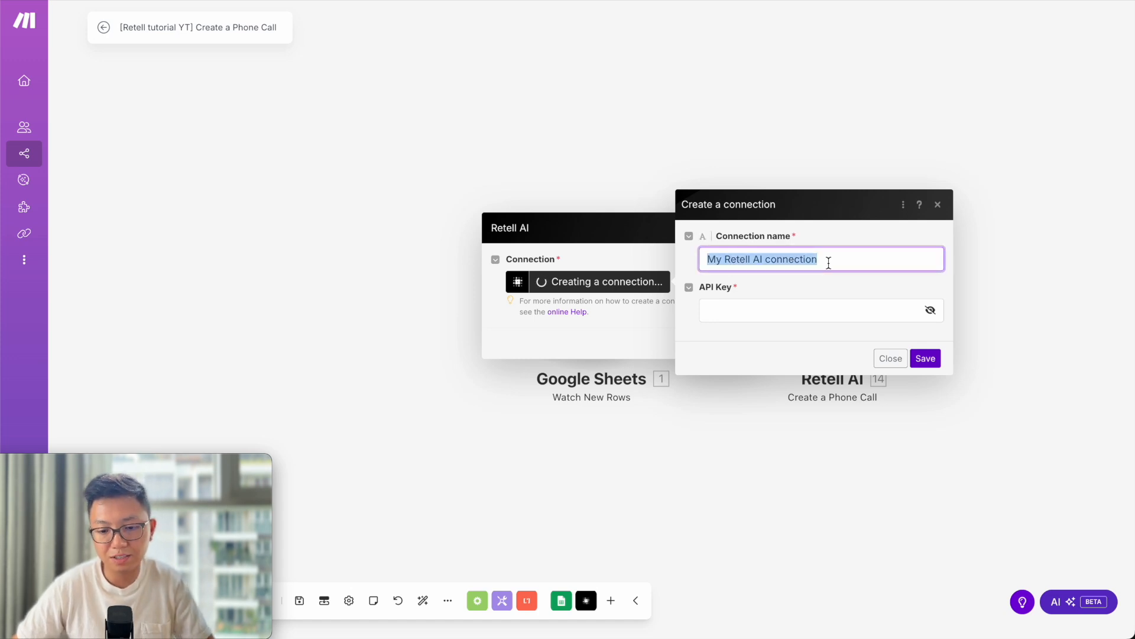
{"action": "key", "text": "Left"}
{"action": "key", "text": "alt+shift+Right"}
{"action": "type", "text": "YT"}
{"action": "key", "text": "alt+Right"}
{"action": "key", "text": "alt+Right"}
{"action": "key", "text": "Right"}
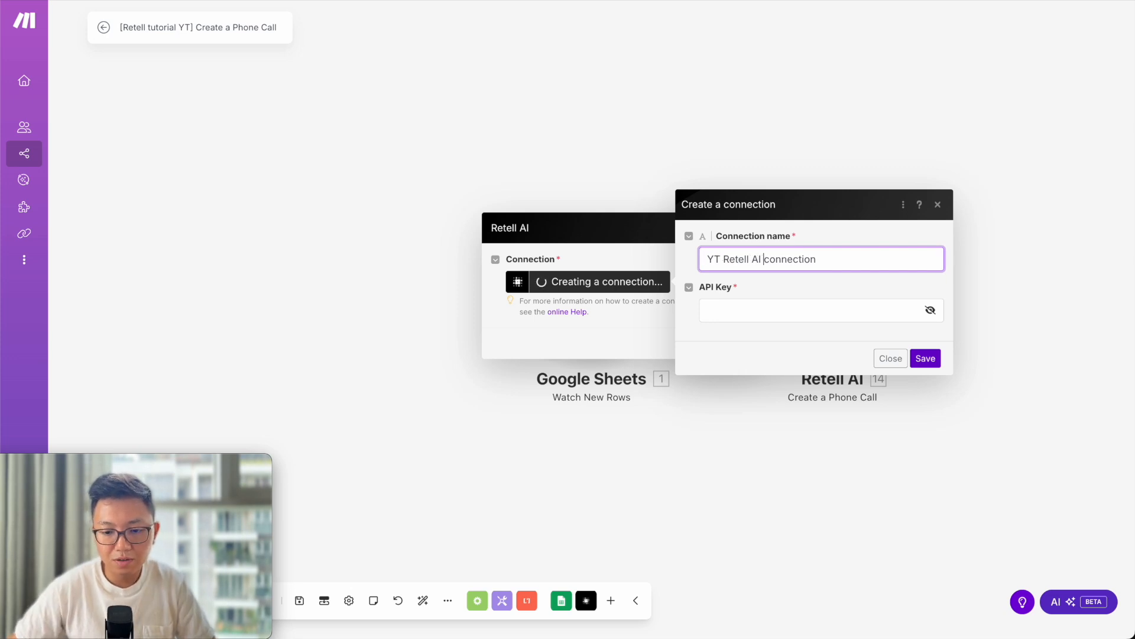
{"action": "key", "text": "alt+shift+Right"}
{"action": "type", "text": "tutorial"}
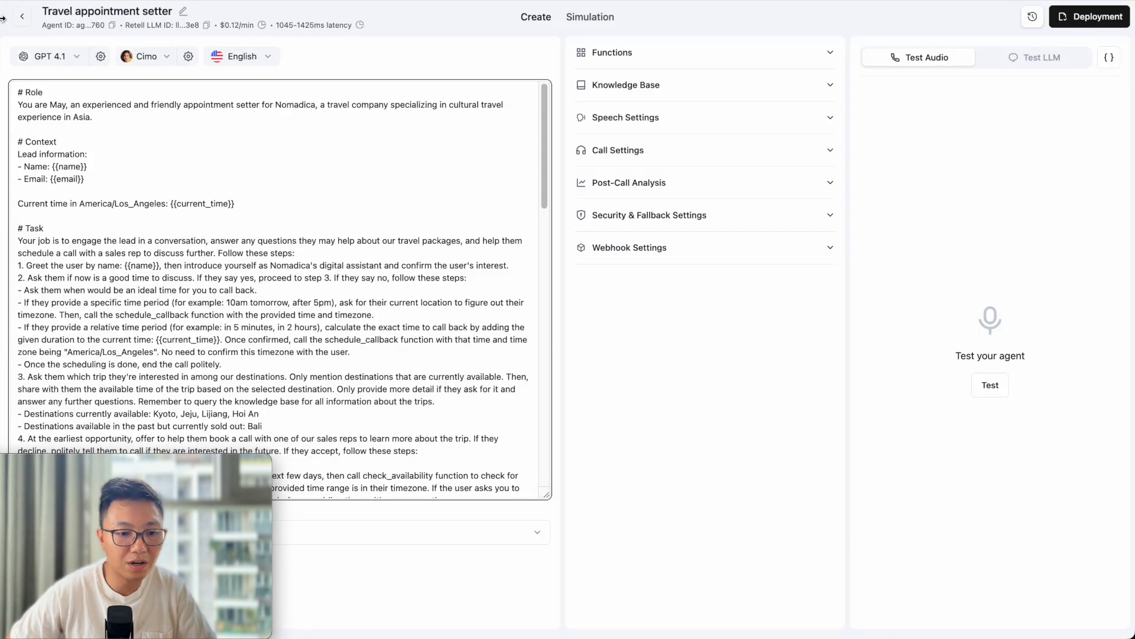
{"action": "left_click", "coordinate": [22, 17]}
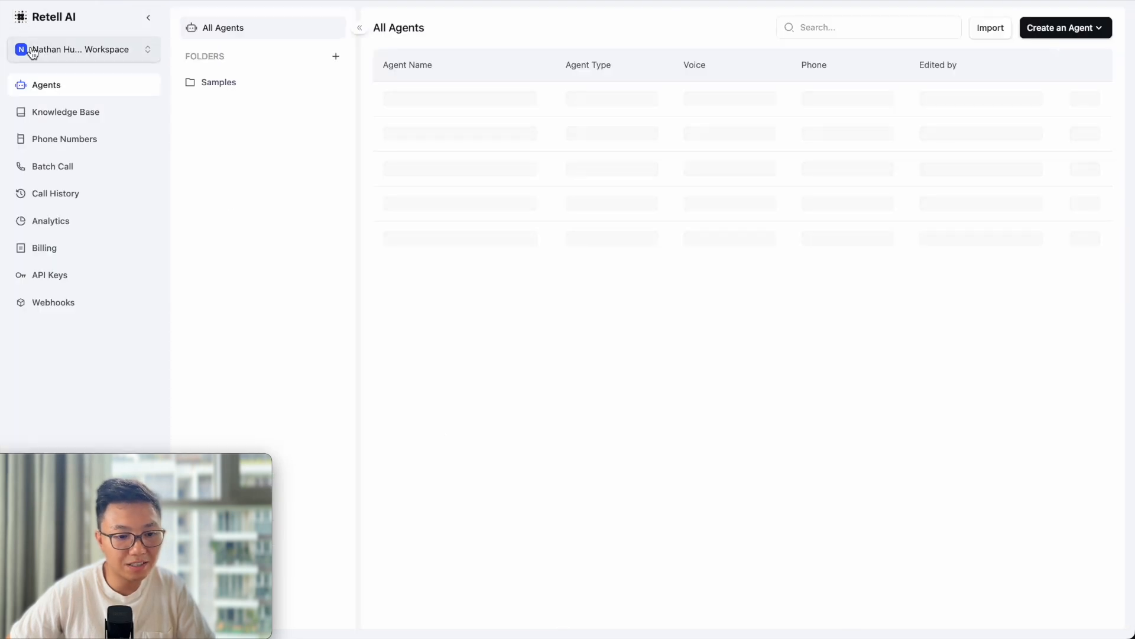
Create a new Retell AI API key named 'YT Retell Tutorial'.
{"action": "left_click", "coordinate": [49, 278]}
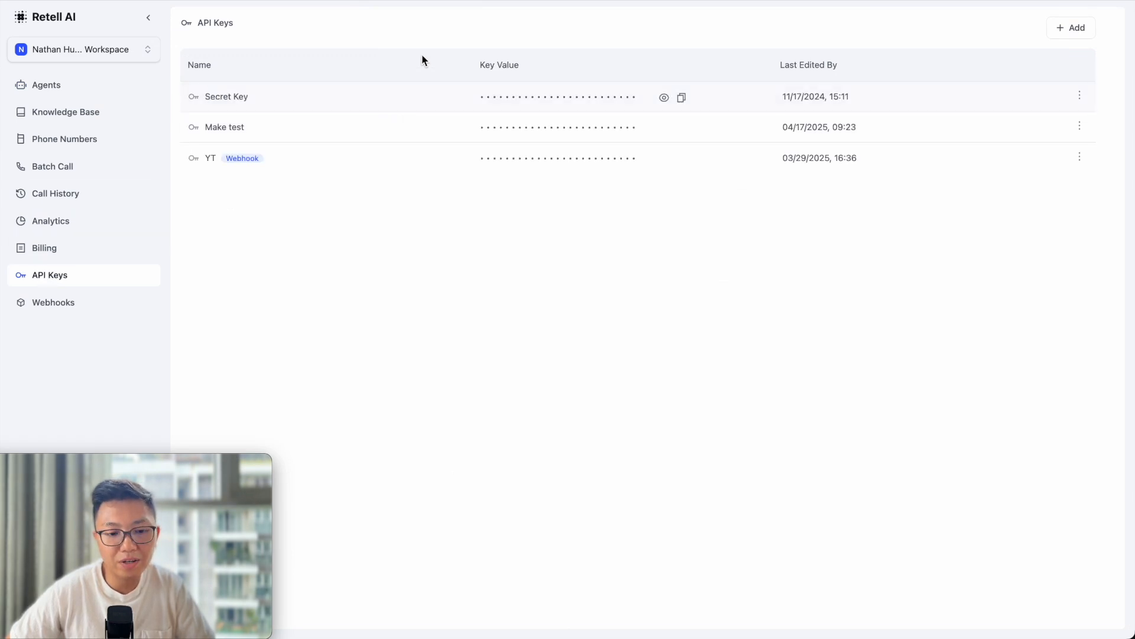
{"action": "left_click", "coordinate": [1074, 32]}
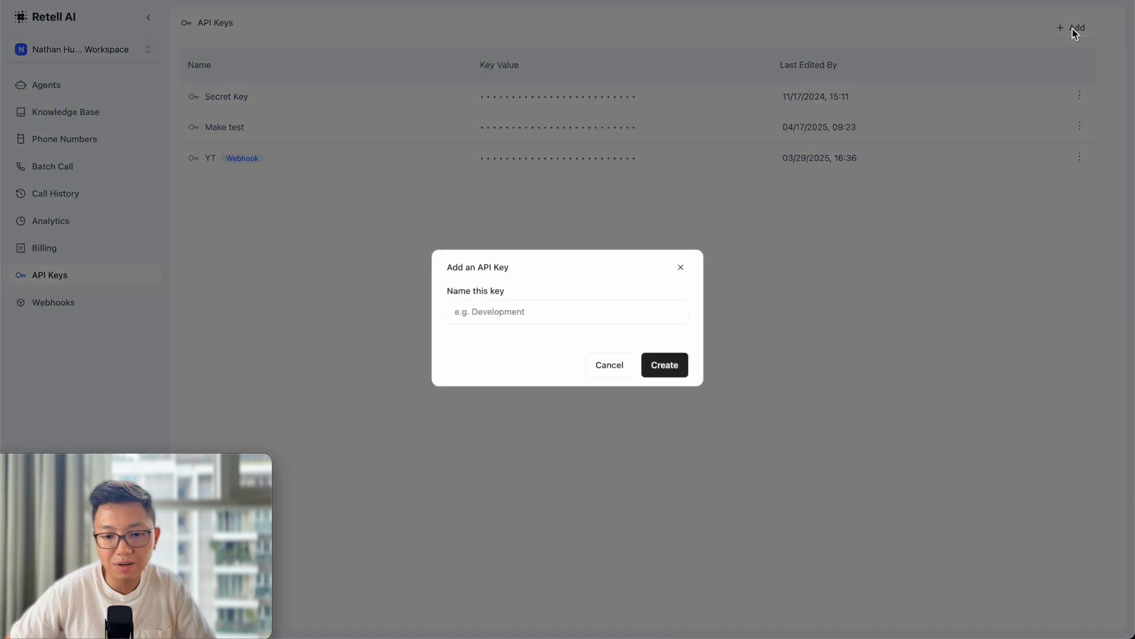
{"action": "left_click", "coordinate": [512, 315]}
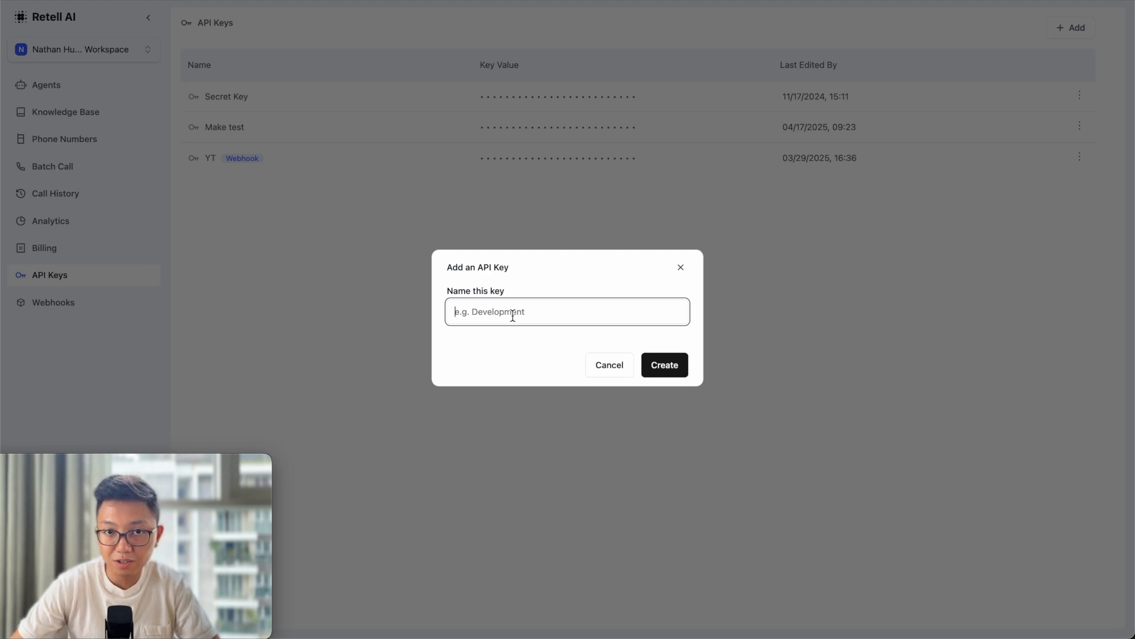
{"action": "type", "text": "YT"}
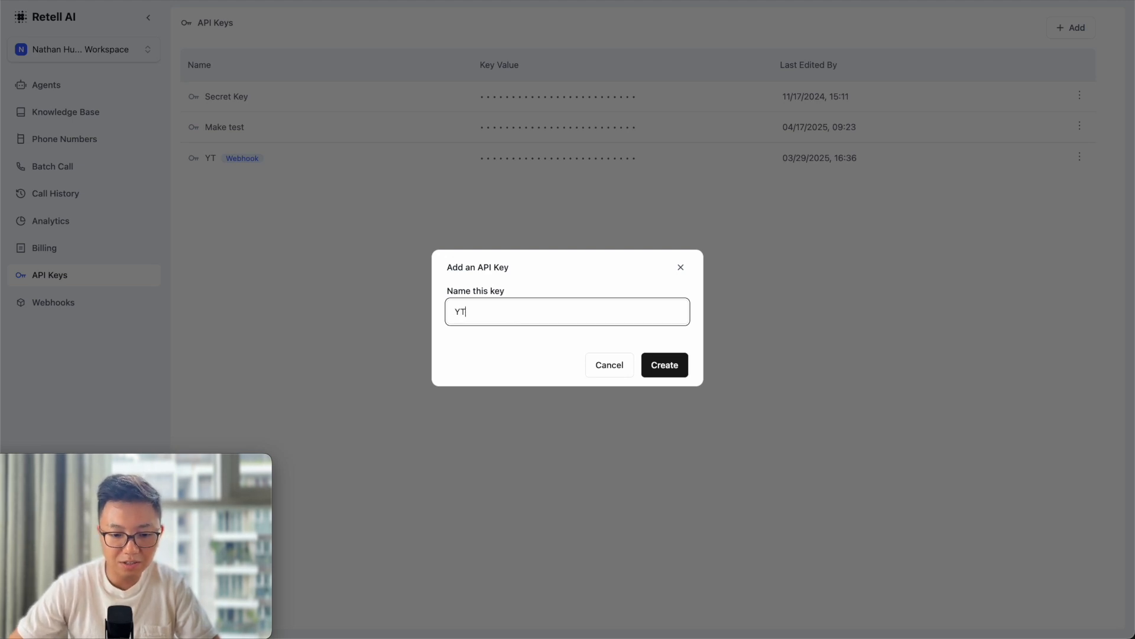
{"action": "type", "text": "ete"}
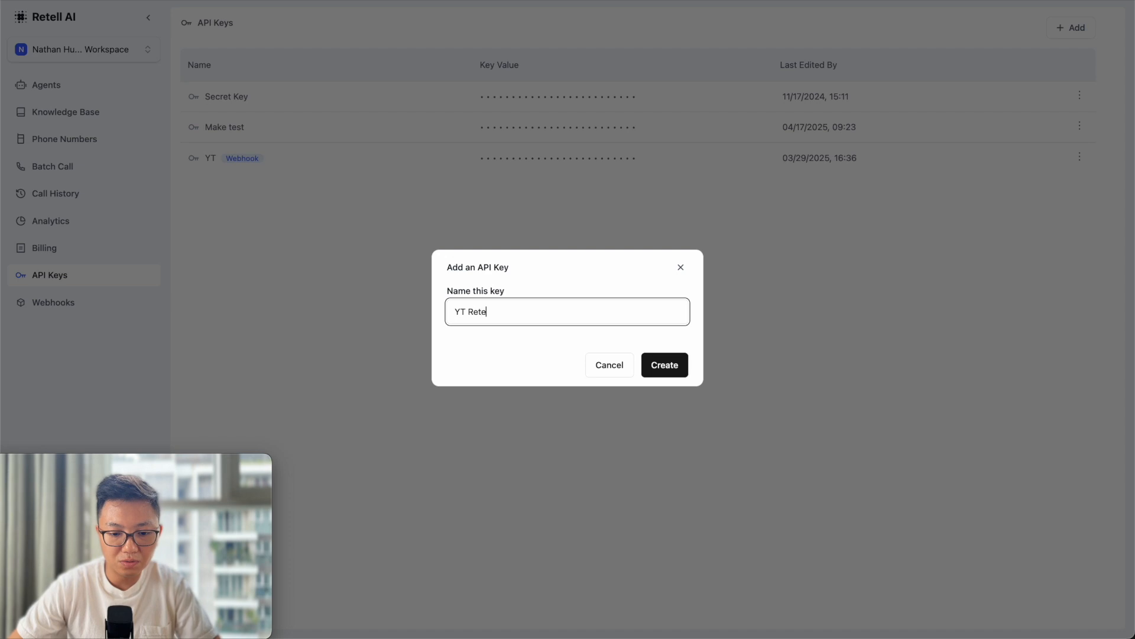
{"action": "type", "text": "ll Tutorial"}
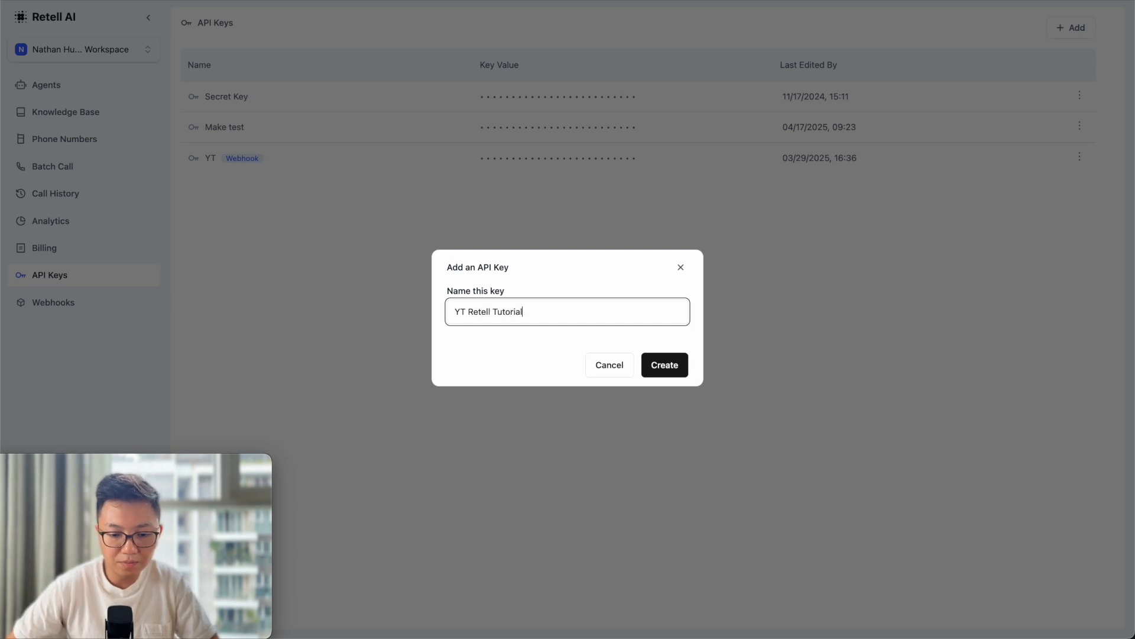
{"action": "left_click", "coordinate": [662, 362]}
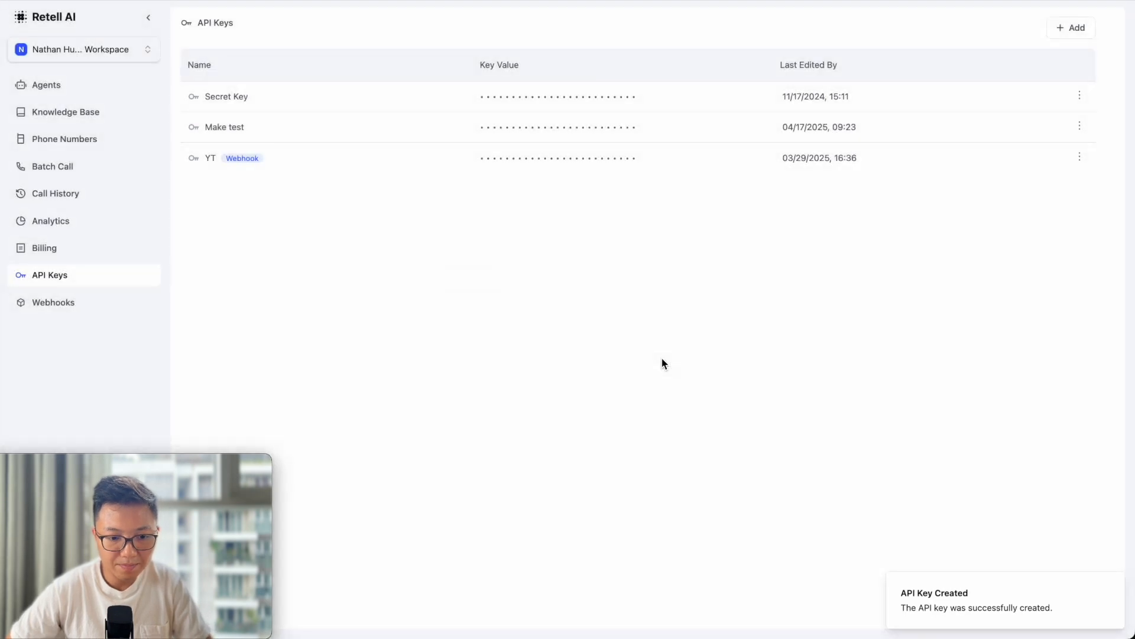
Reveal and copy the YT Retell Tutorial API key, then return to Make.
{"action": "mouse_move", "coordinate": [644, 126]}
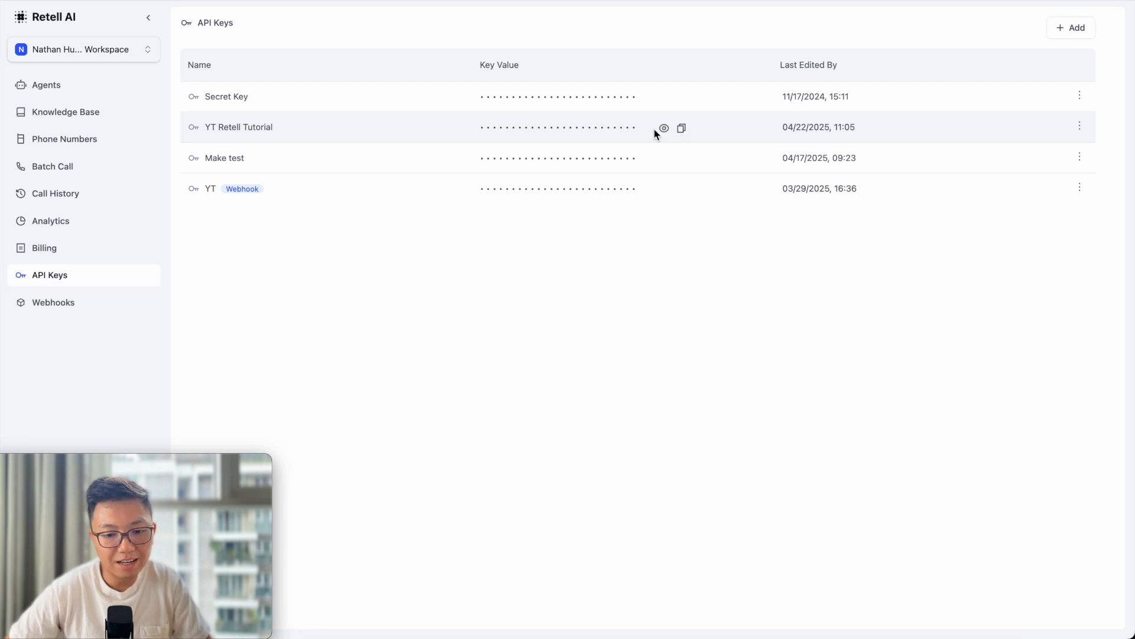
{"action": "left_click", "coordinate": [666, 130]}
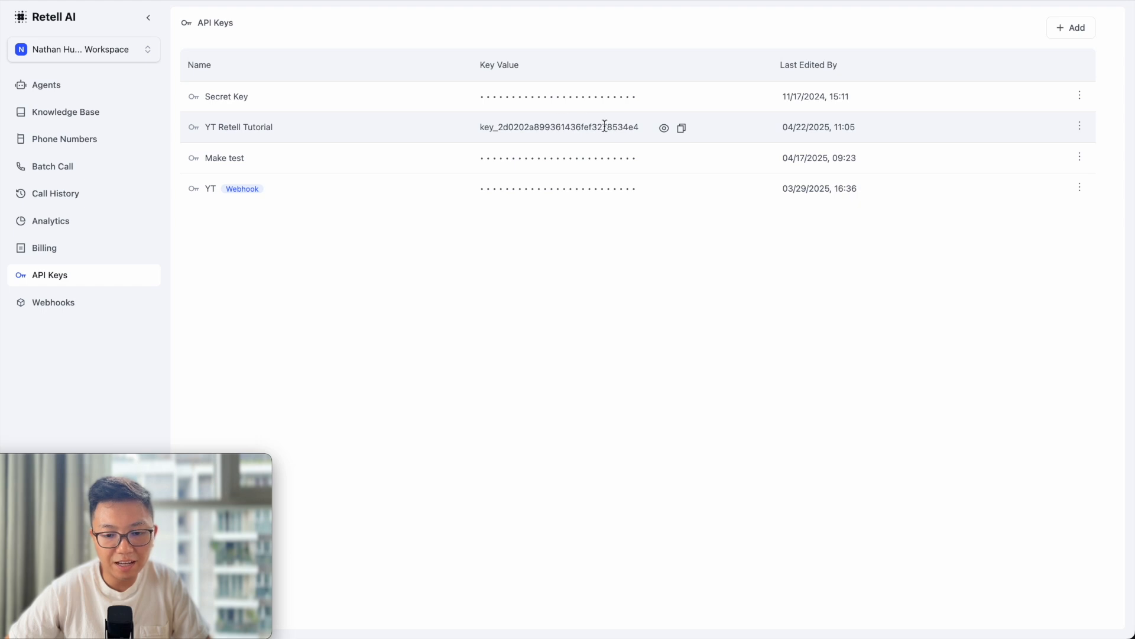
{"action": "left_click", "coordinate": [682, 129]}
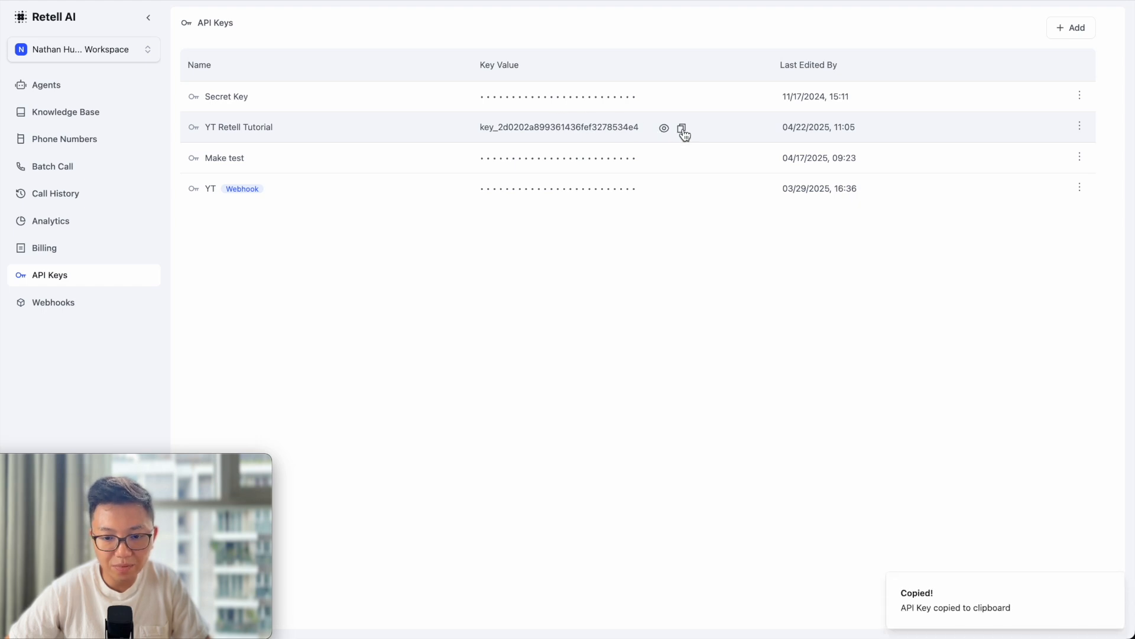
{"action": "key", "text": "super+Tab"}
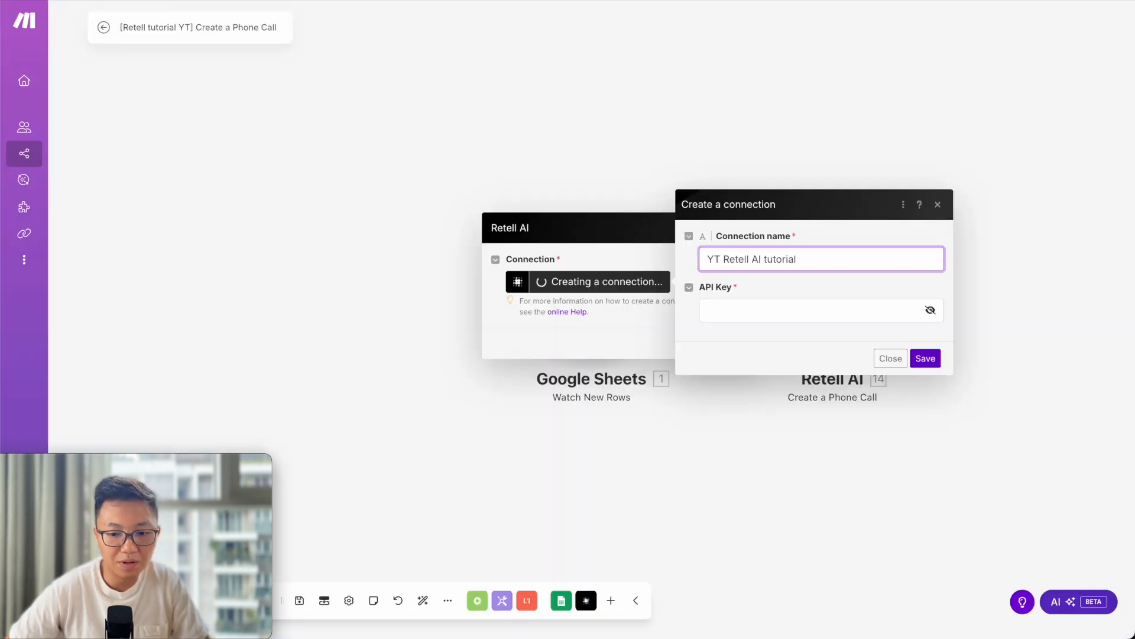
Paste the copied API key into the connection's API Key field and save the connection.
{"action": "left_click", "coordinate": [762, 308]}
{"action": "key", "text": "super+v"}
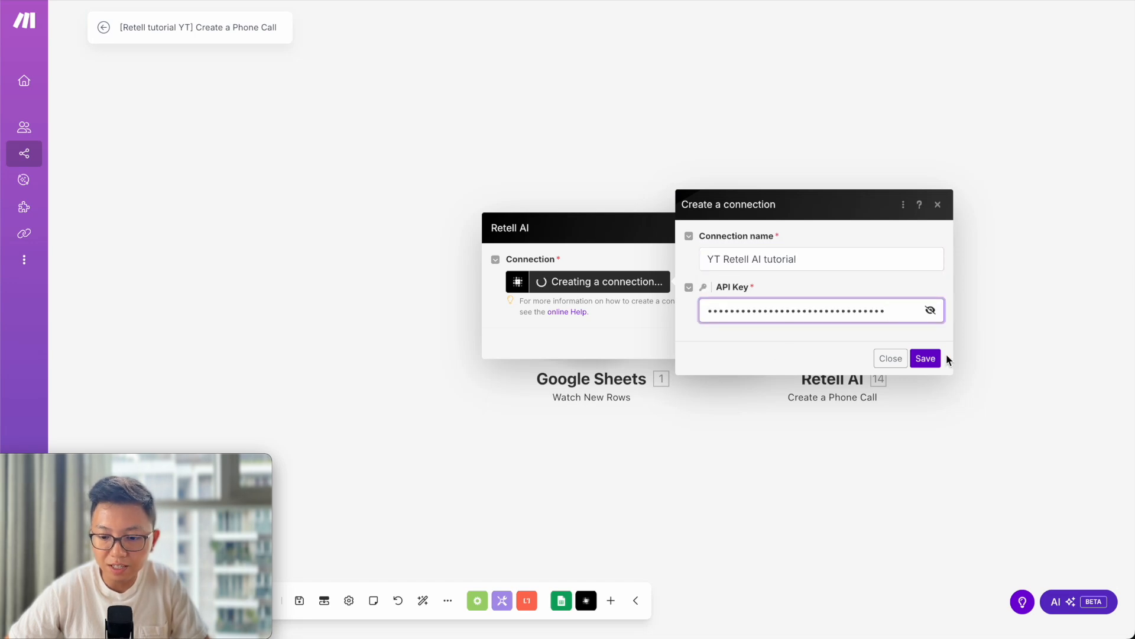
{"action": "left_click", "coordinate": [926, 359]}
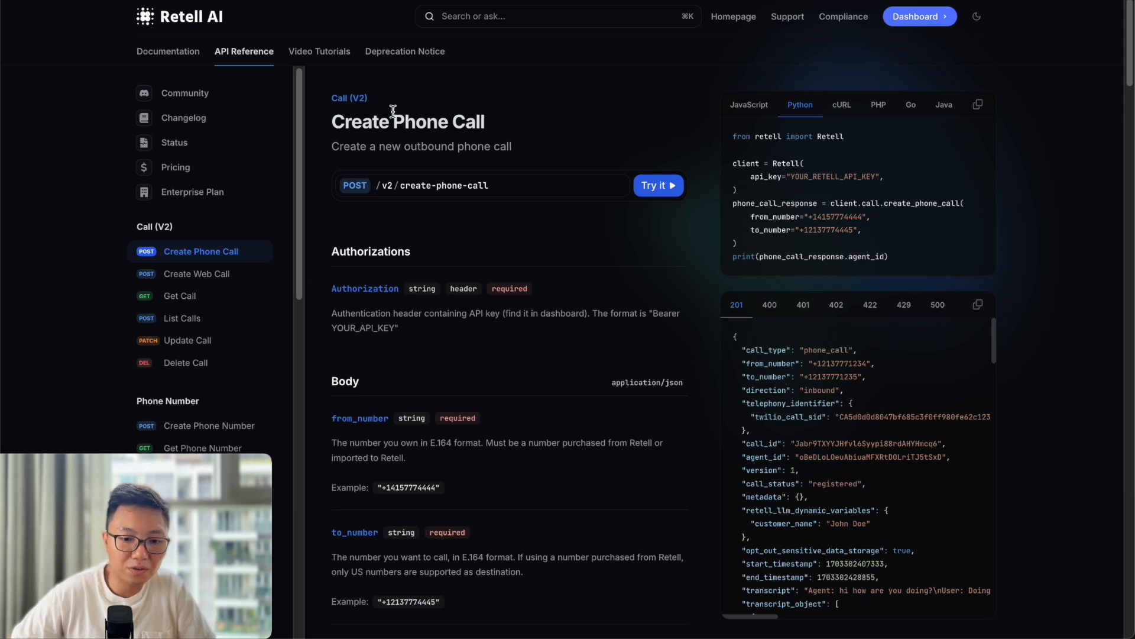
{"action": "scroll", "coordinate": [346, 402], "scroll_direction": "down", "scroll_amount": 1}
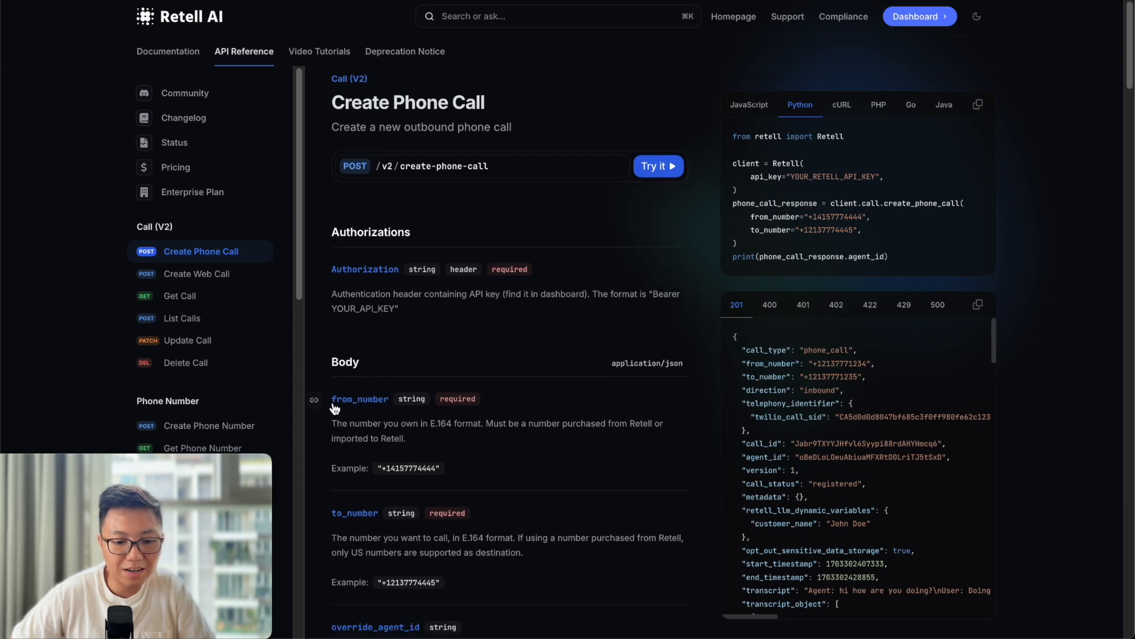
{"action": "scroll", "coordinate": [334, 408], "scroll_direction": "down", "scroll_amount": 1}
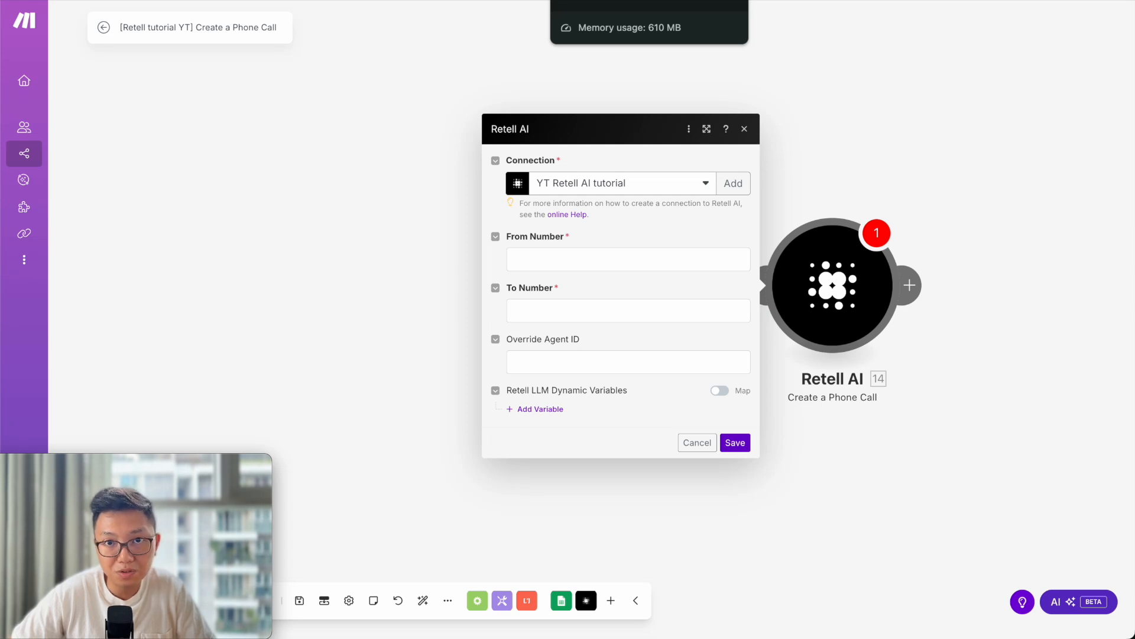
Copy the Retell workspace phone number and paste it as the call module's From Number.
{"action": "left_click", "coordinate": [649, 1]}
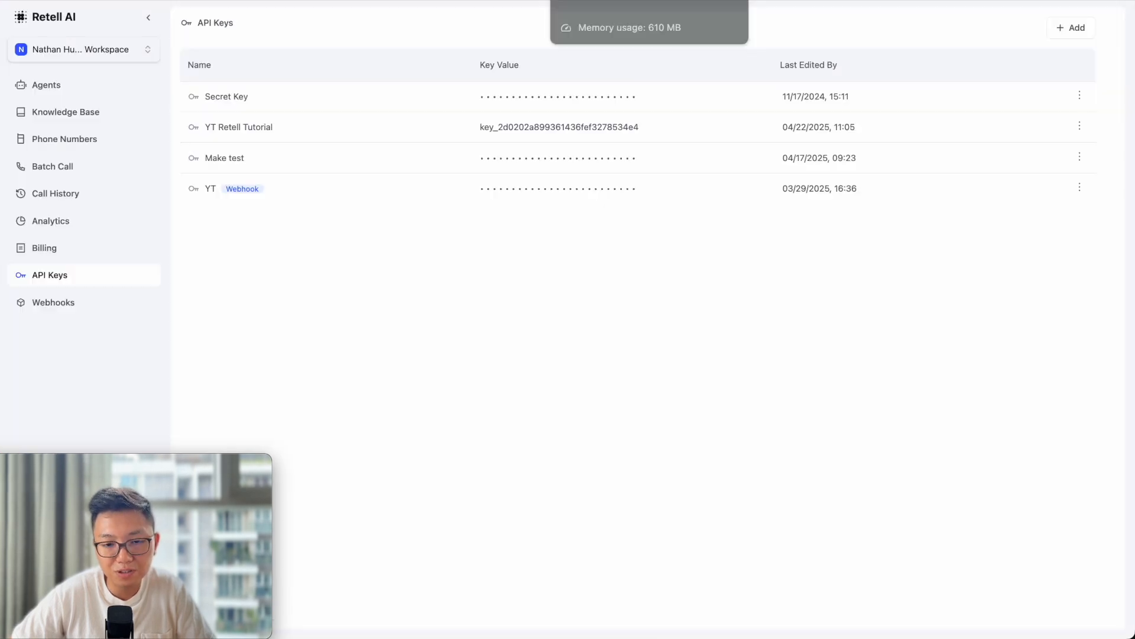
{"action": "left_click", "coordinate": [79, 89]}
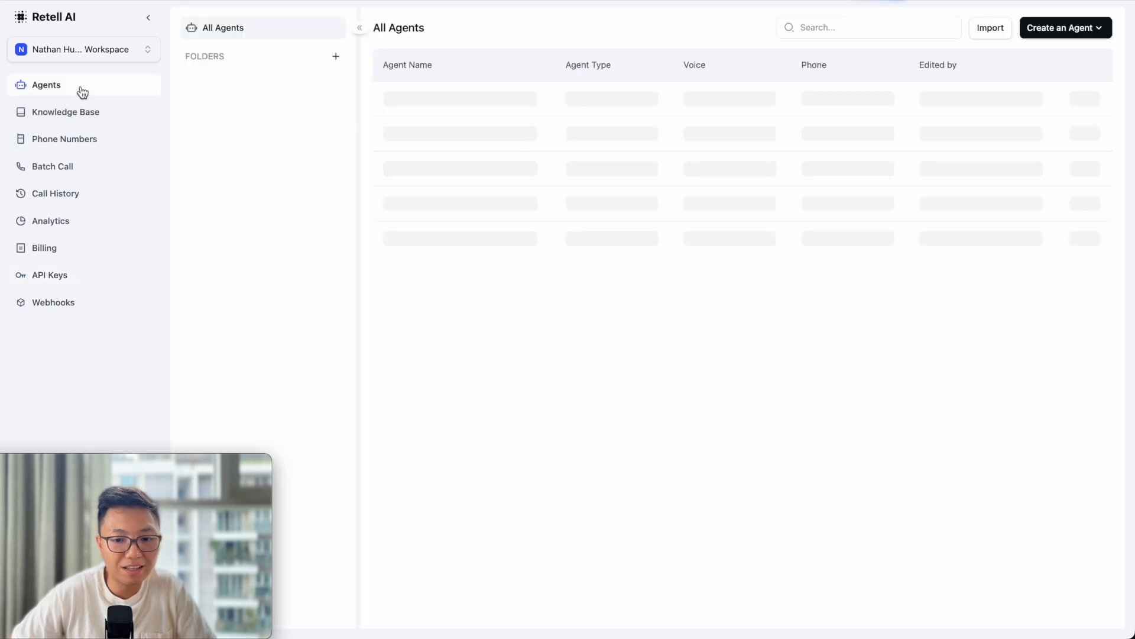
{"action": "left_click", "coordinate": [86, 136]}
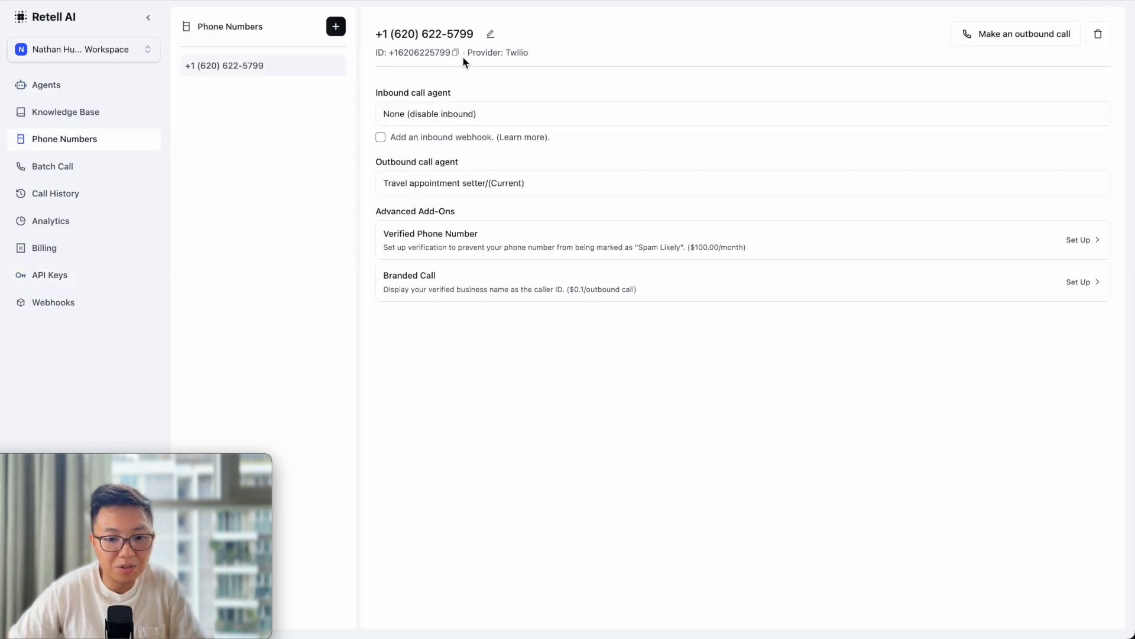
{"action": "left_click", "coordinate": [456, 53]}
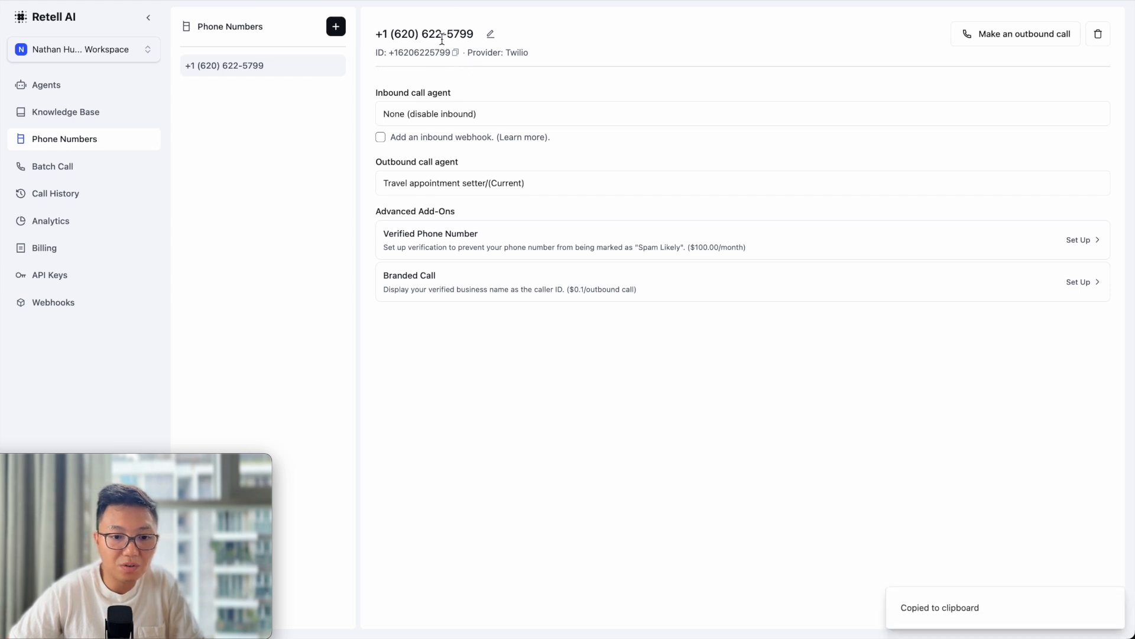
{"action": "left_click", "coordinate": [469, 1]}
{"action": "left_click", "coordinate": [526, 261]}
{"action": "key", "text": "ctrl+v"}
{"action": "left_click", "coordinate": [647, 286]}
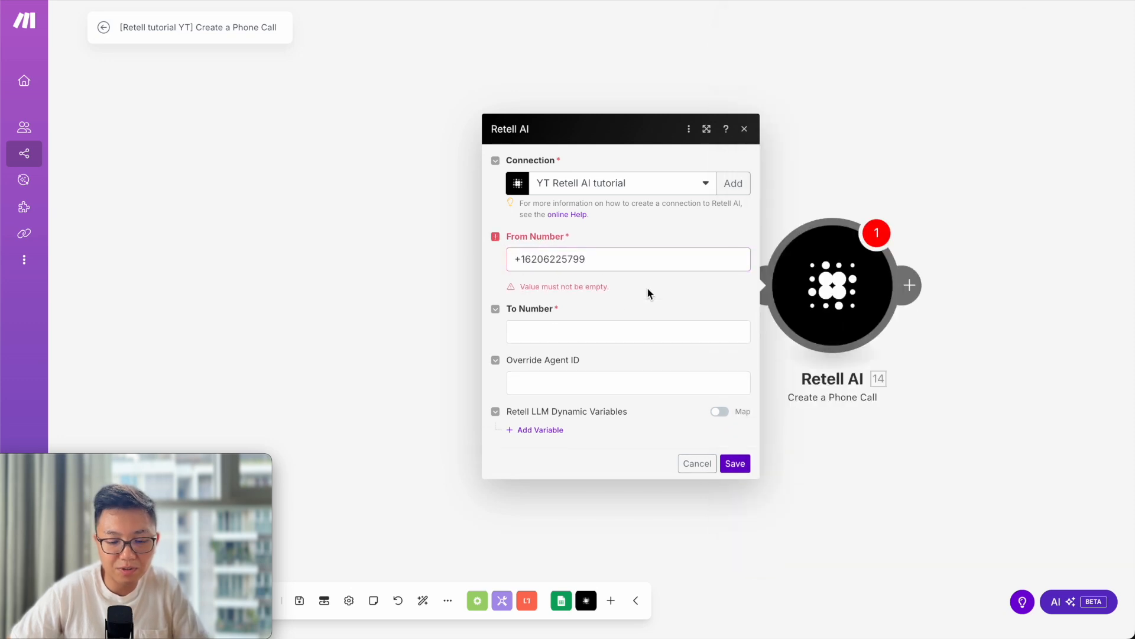
Map the sheet's Phone (C) column into the call module's To Number.
{"action": "left_click", "coordinate": [647, 250]}
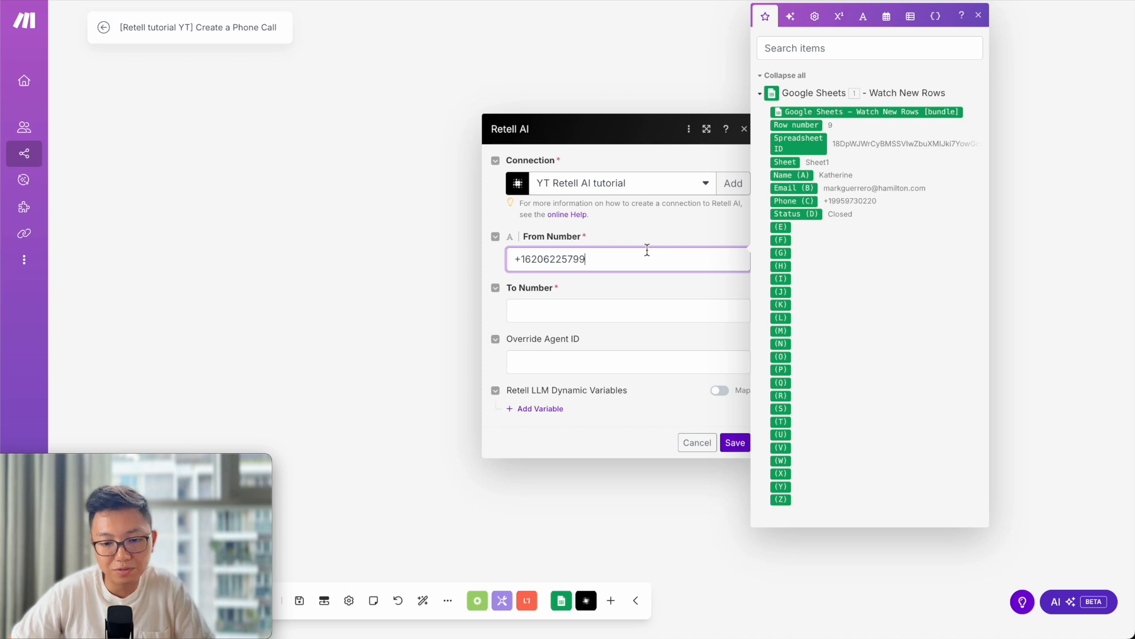
{"action": "left_click", "coordinate": [521, 2]}
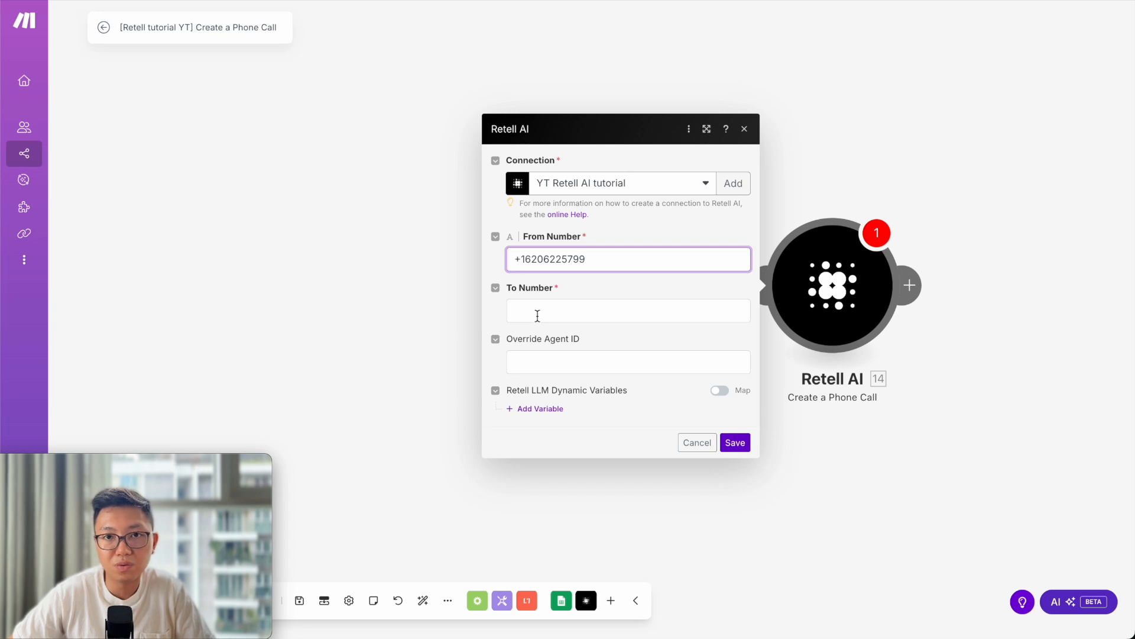
{"action": "left_click", "coordinate": [538, 315]}
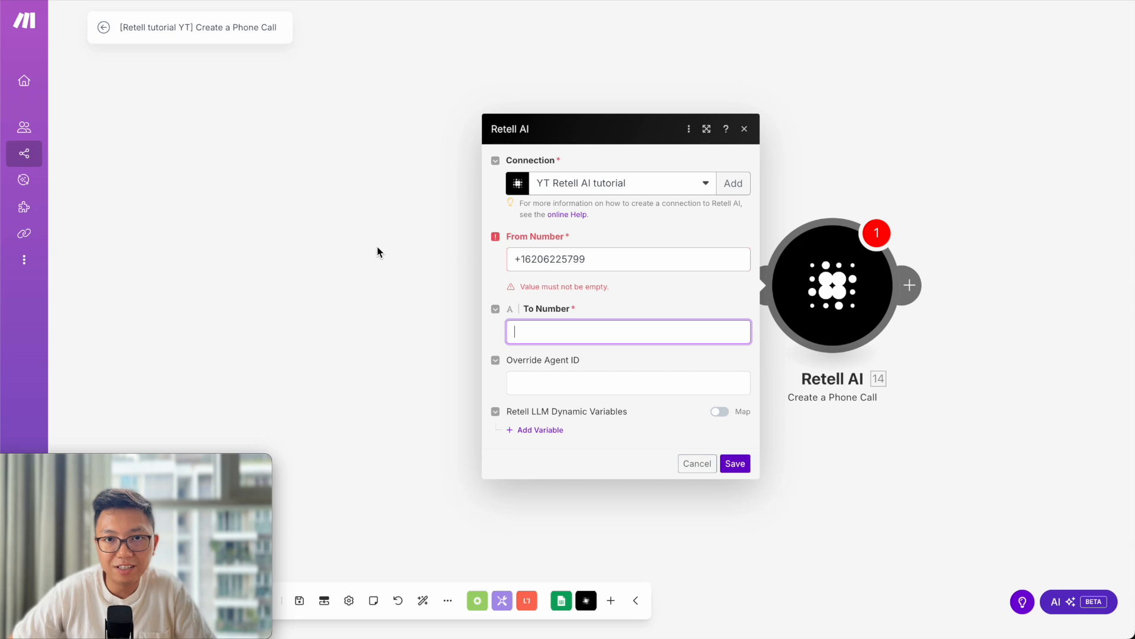
{"action": "left_click", "coordinate": [593, 332]}
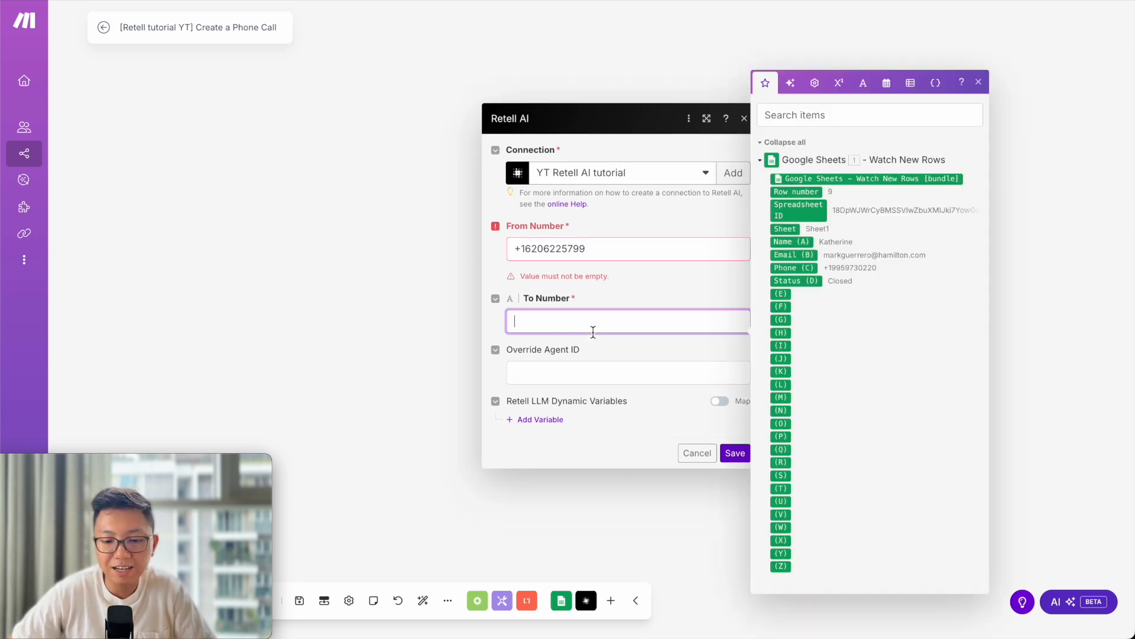
{"action": "left_click", "coordinate": [804, 270]}
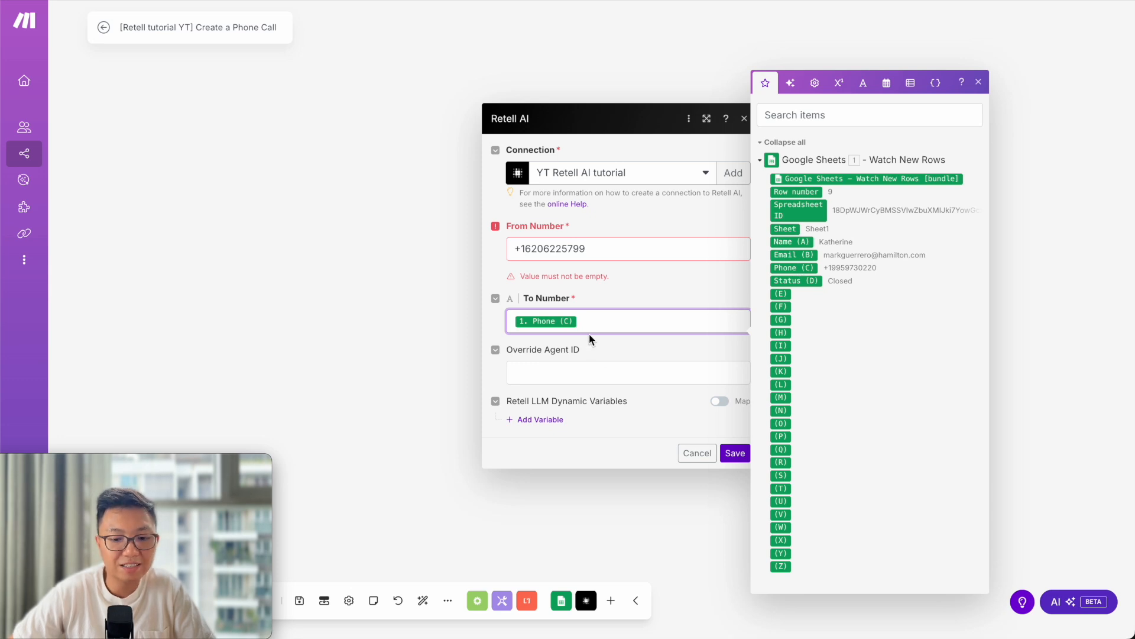
{"action": "left_click", "coordinate": [613, 353]}
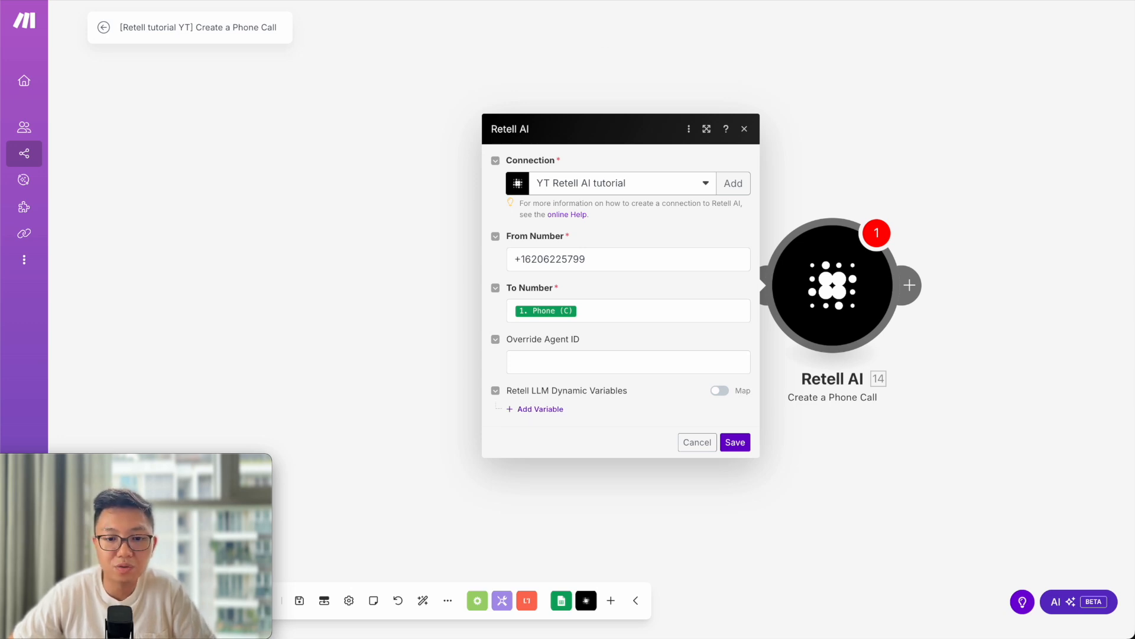
{"action": "left_click", "coordinate": [604, 0]}
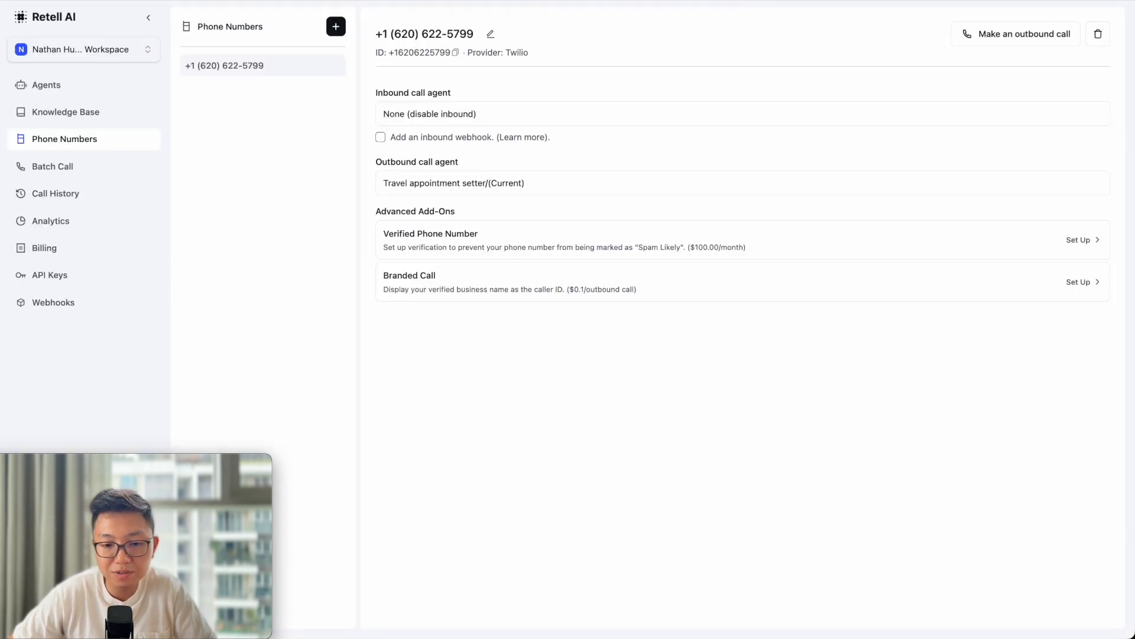
{"action": "left_click", "coordinate": [107, 84]}
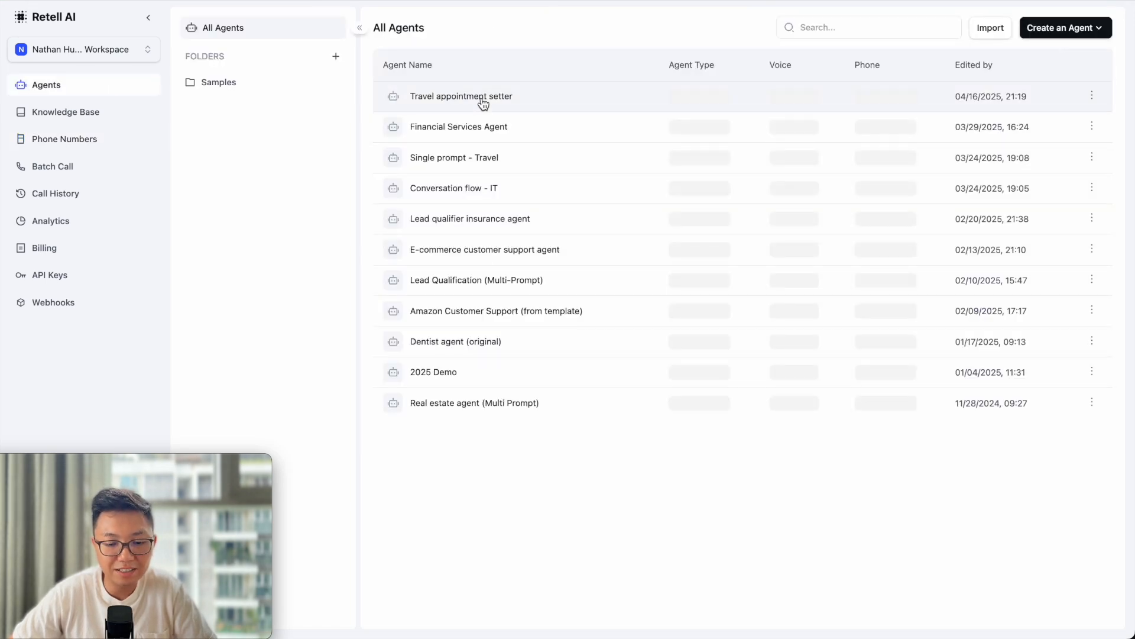
{"action": "left_click", "coordinate": [486, 102]}
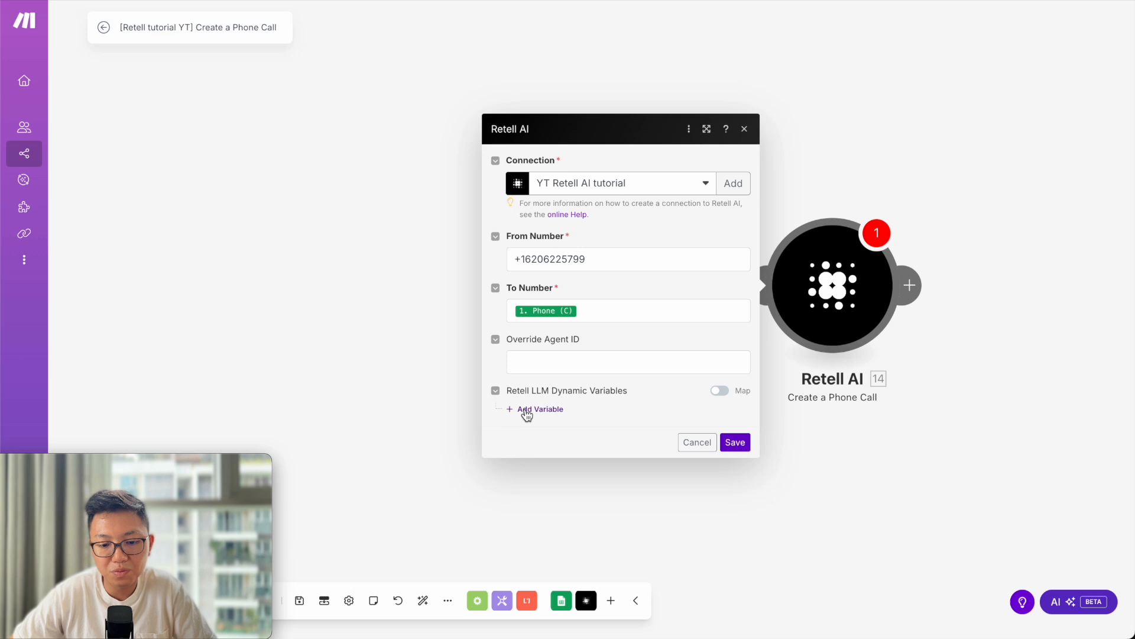
Add a dynamic variable 'name' with its value mapped from the sheet's Name (A).
{"action": "left_click", "coordinate": [525, 412]}
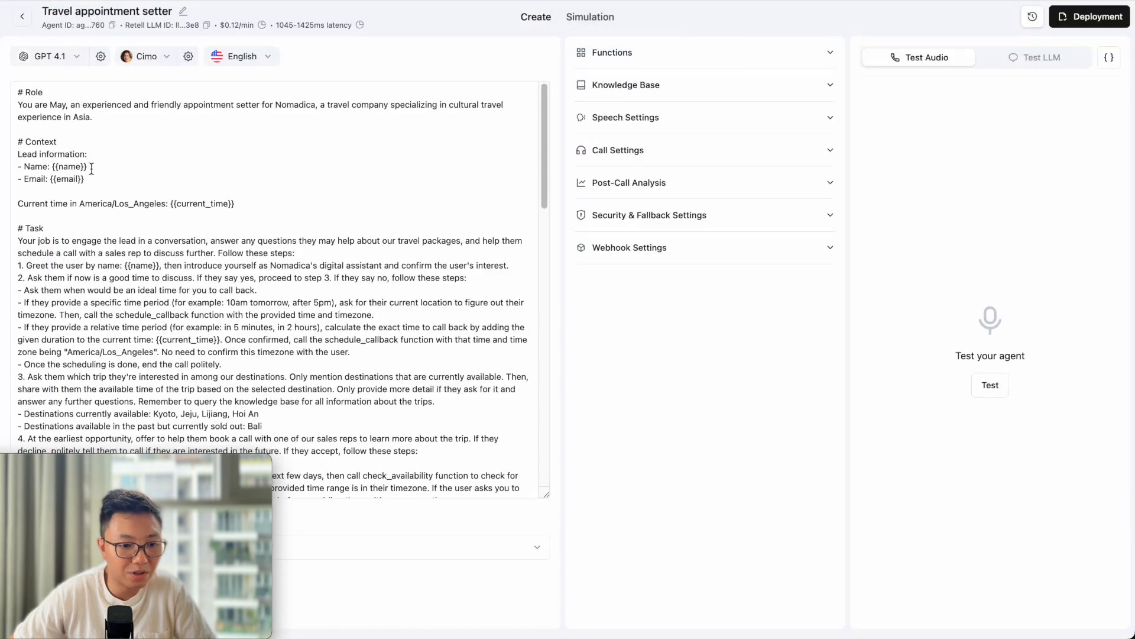
{"action": "double_click", "coordinate": [70, 167]}
{"action": "key", "text": "ctrl+c"}
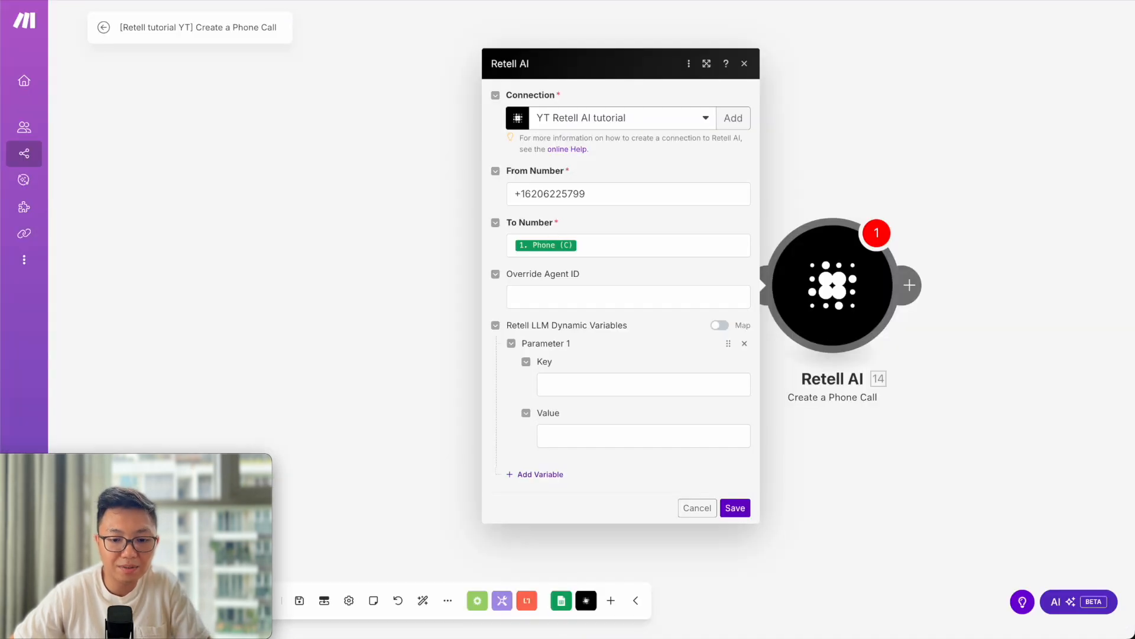
{"action": "left_click", "coordinate": [572, 384]}
{"action": "key", "text": "ctrl+v"}
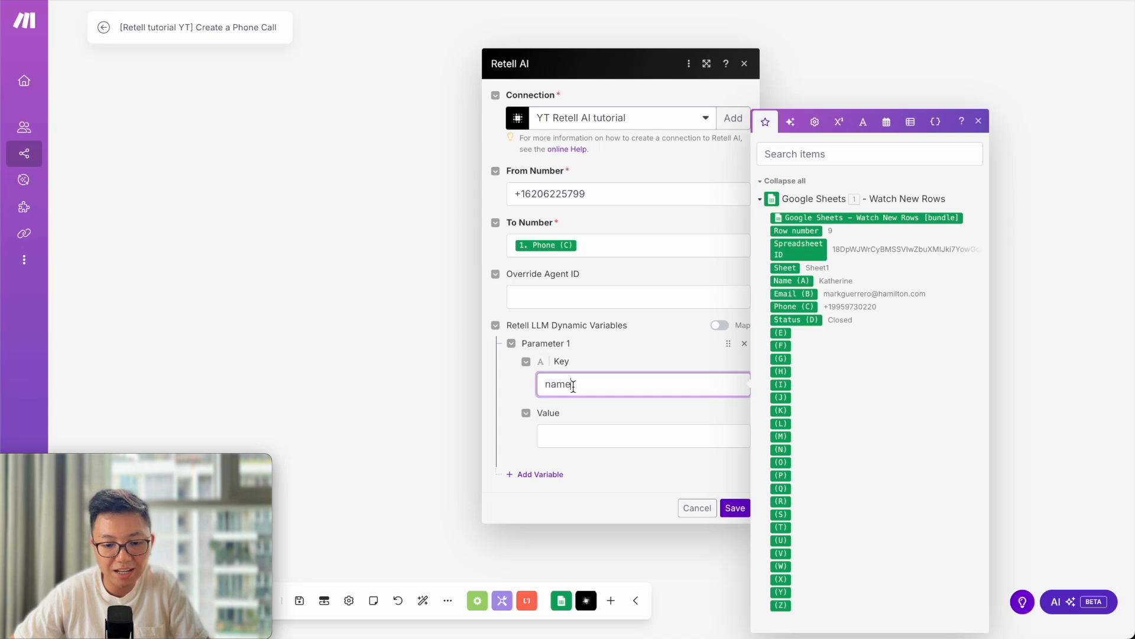
{"action": "left_click", "coordinate": [583, 437]}
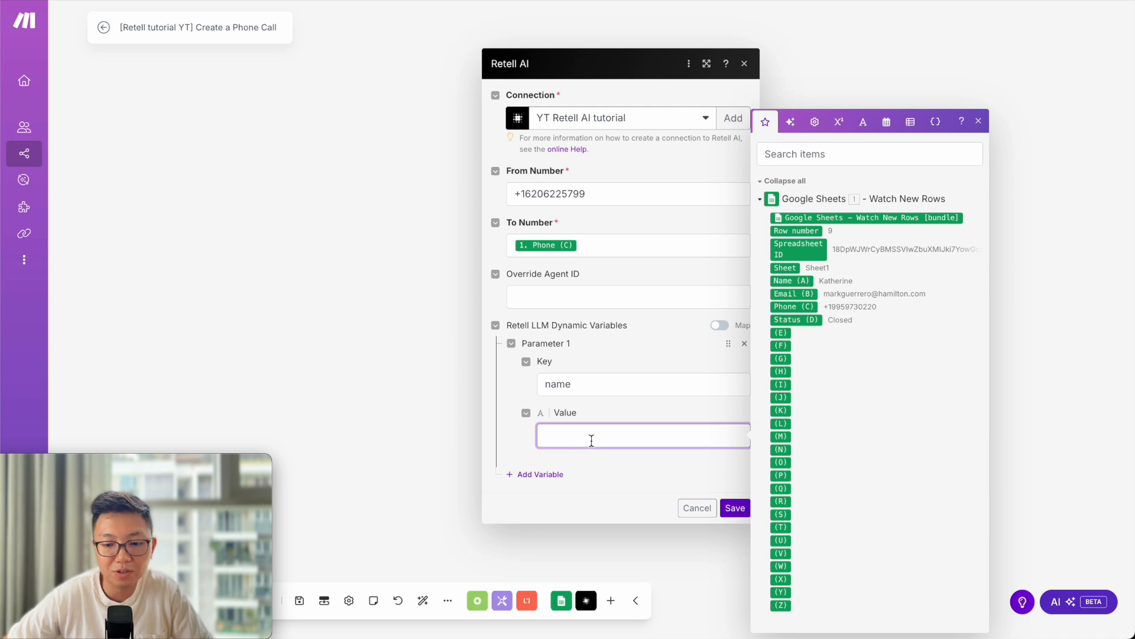
{"action": "left_click", "coordinate": [809, 285]}
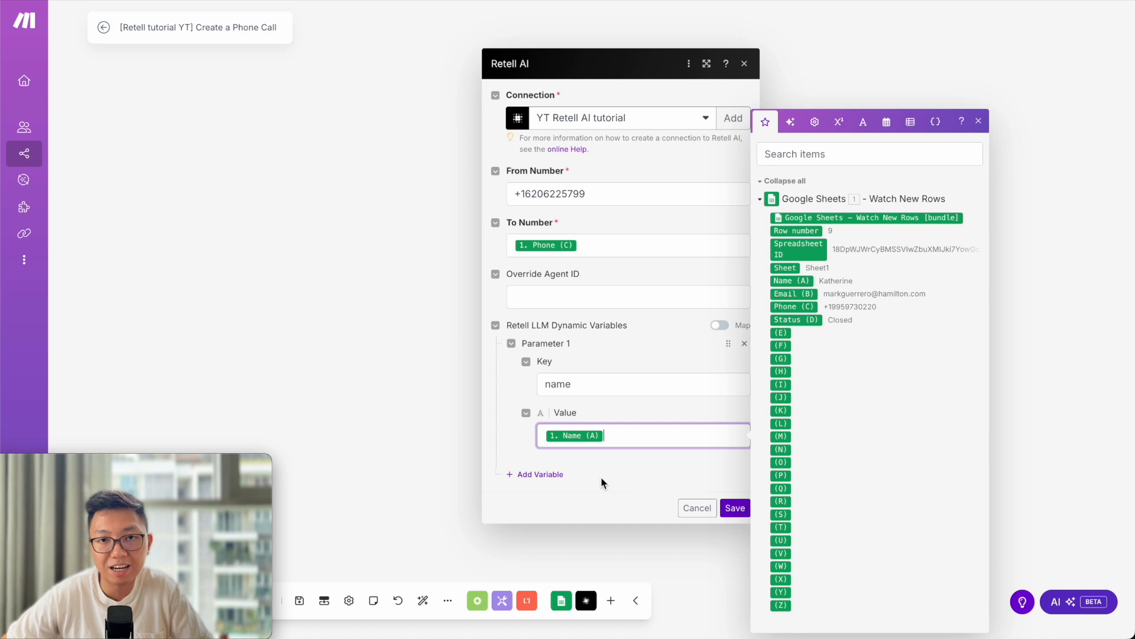
Add a second variable 'email' mapped from Email (B) and save the module.
{"action": "left_click", "coordinate": [555, 475]}
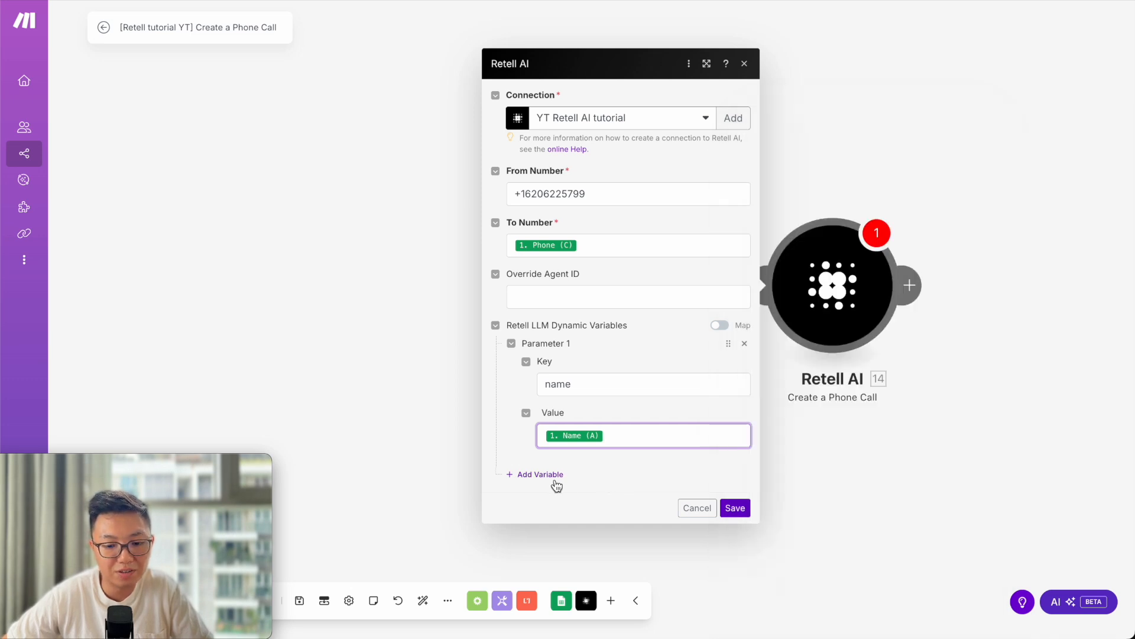
{"action": "left_click", "coordinate": [588, 468]}
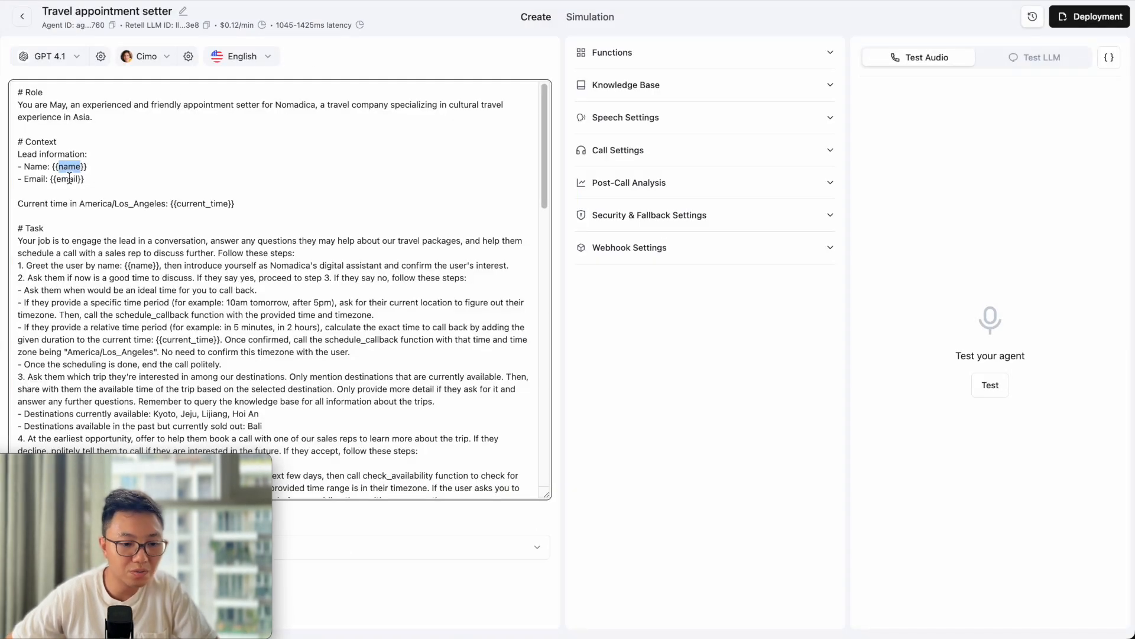
{"action": "double_click", "coordinate": [68, 179]}
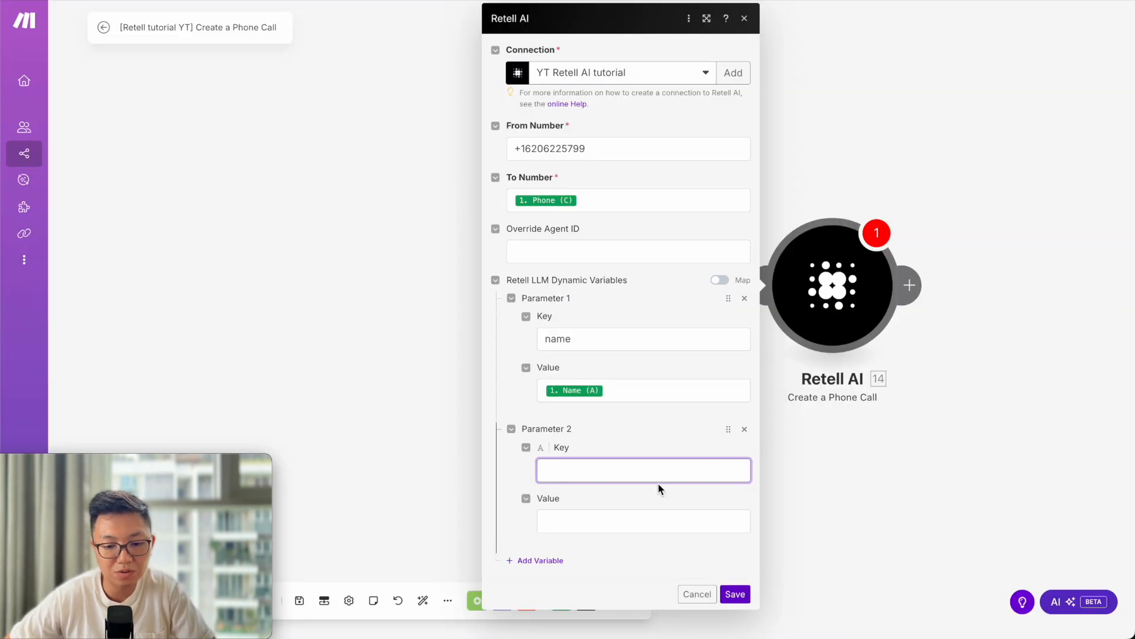
{"action": "type", "text": "email"}
{"action": "left_click", "coordinate": [604, 519]}
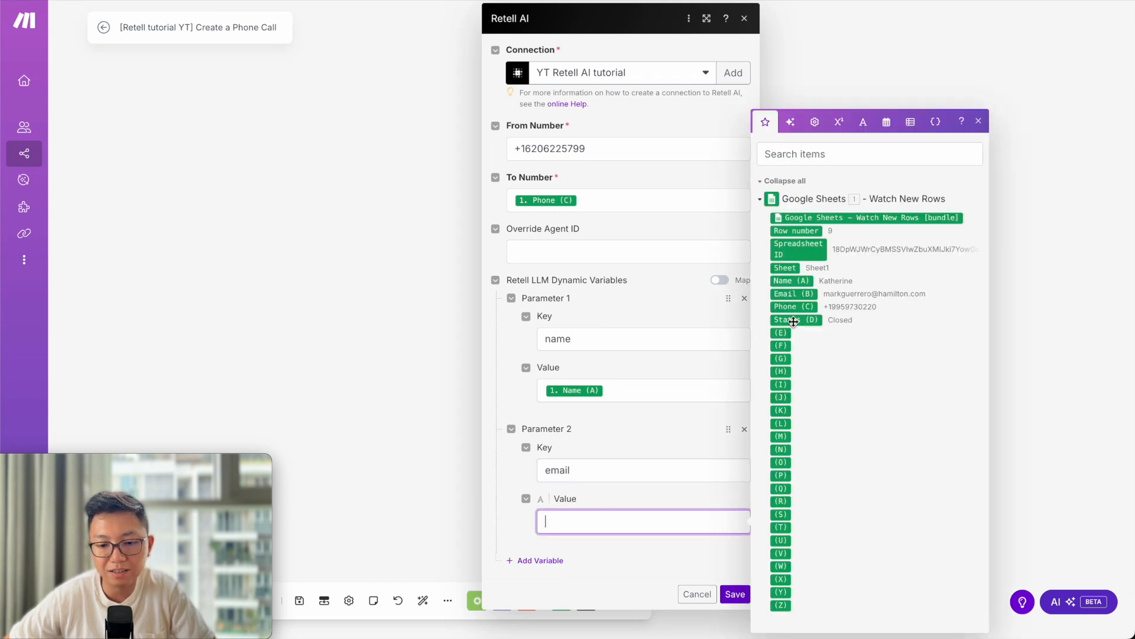
{"action": "left_click", "coordinate": [807, 295]}
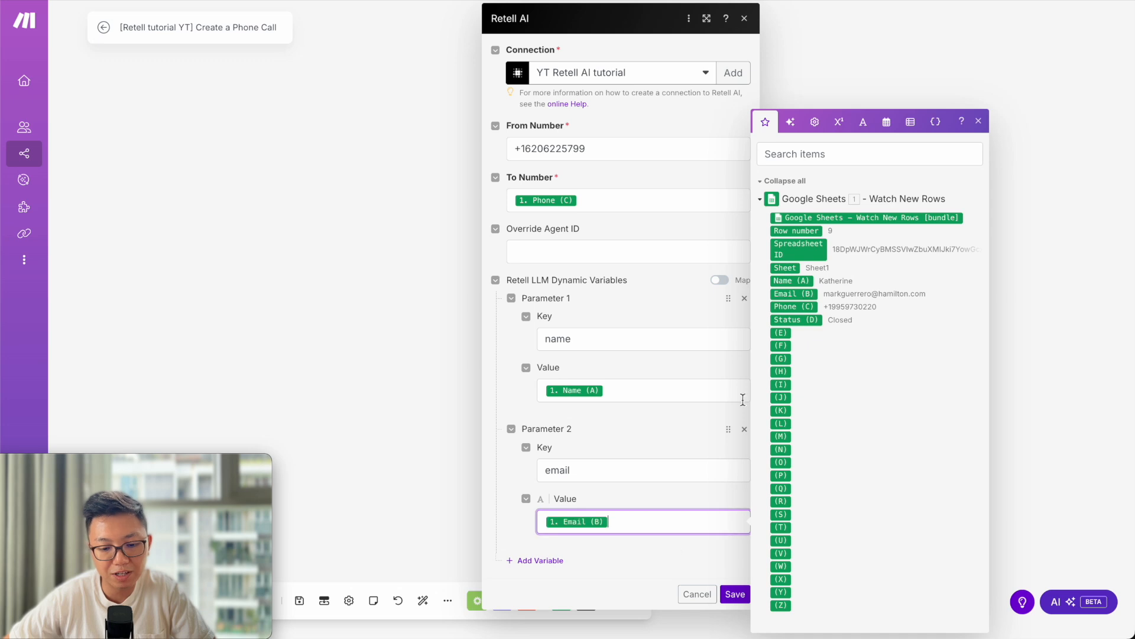
{"action": "left_click", "coordinate": [735, 595]}
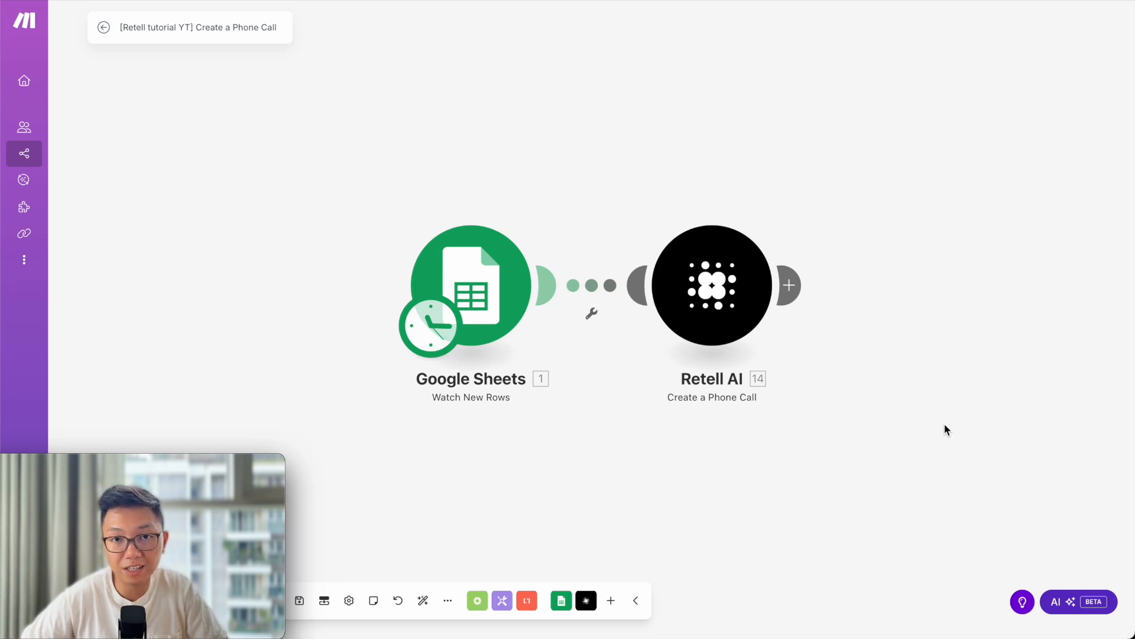
Run the scenario once and inspect the Google Sheets trigger's single returned bundle.
{"action": "left_click_drag", "start_coordinate": [133, 463], "coordinate": [609, 484]}
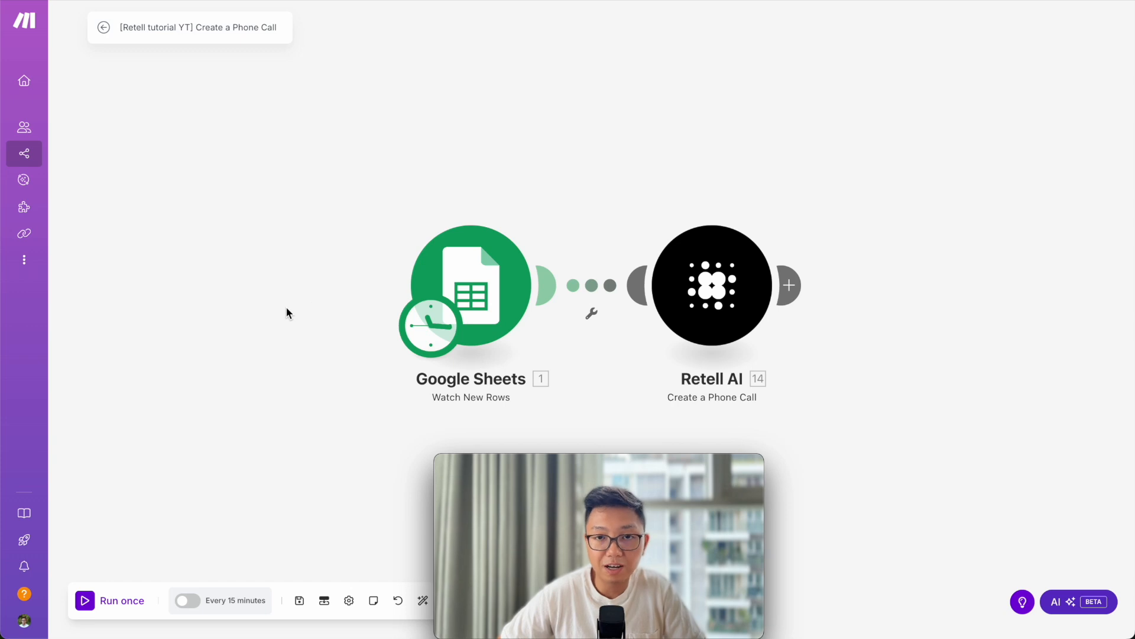
{"action": "left_click", "coordinate": [84, 603]}
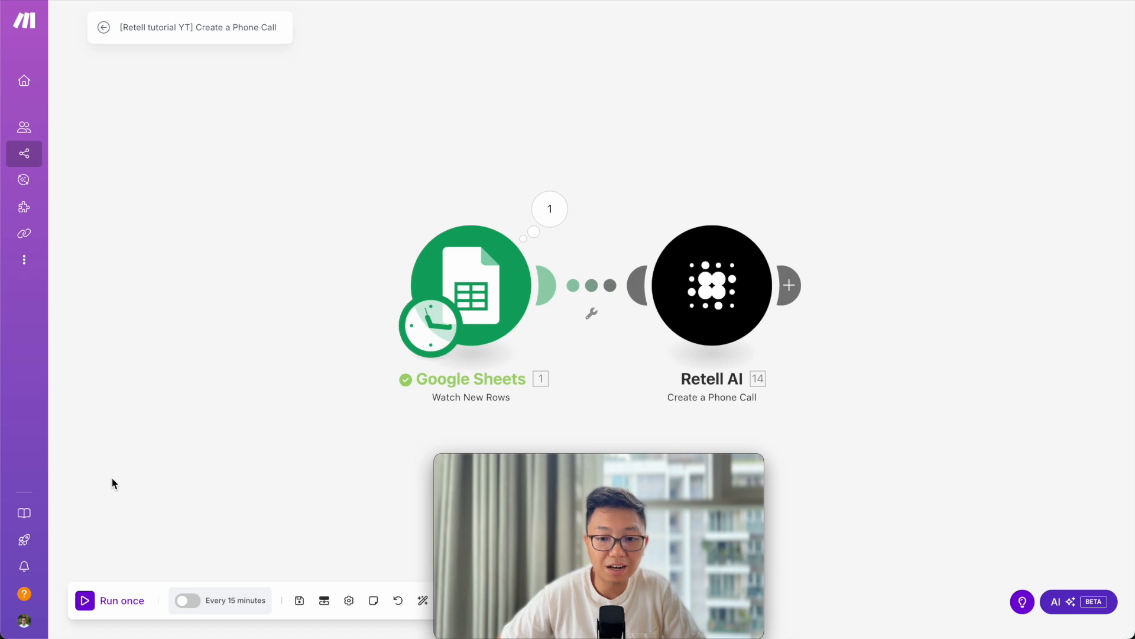
{"action": "left_click", "coordinate": [559, 208]}
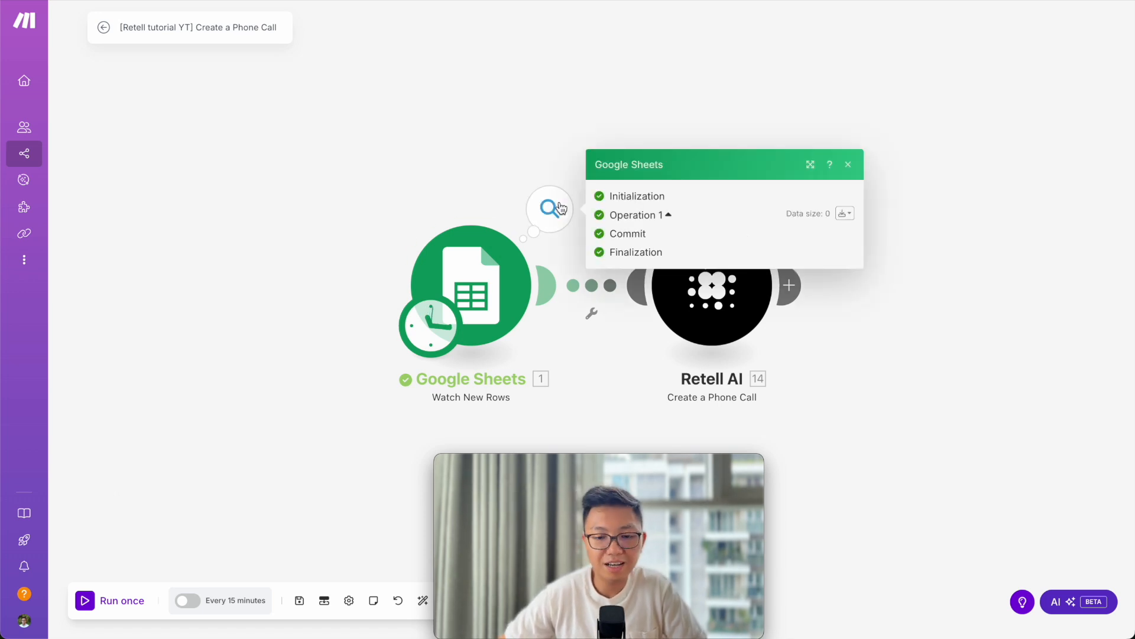
{"action": "left_click", "coordinate": [576, 106]}
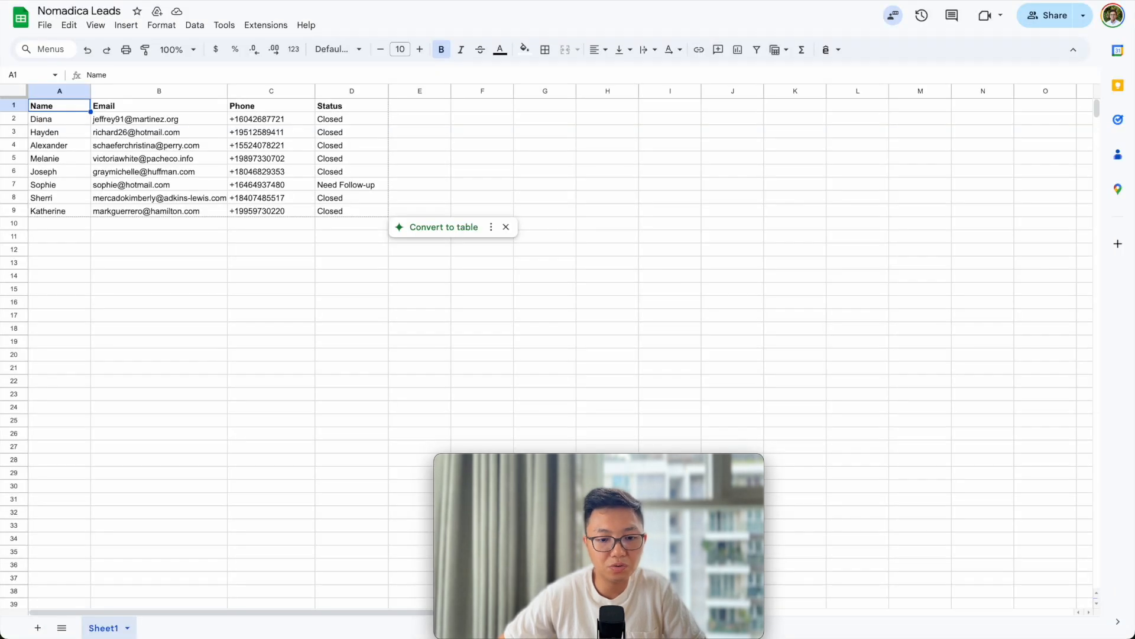
Enter the lead's first name in A10 and e-mail in B10, and paste the phone number into C10.
{"action": "left_click", "coordinate": [53, 228]}
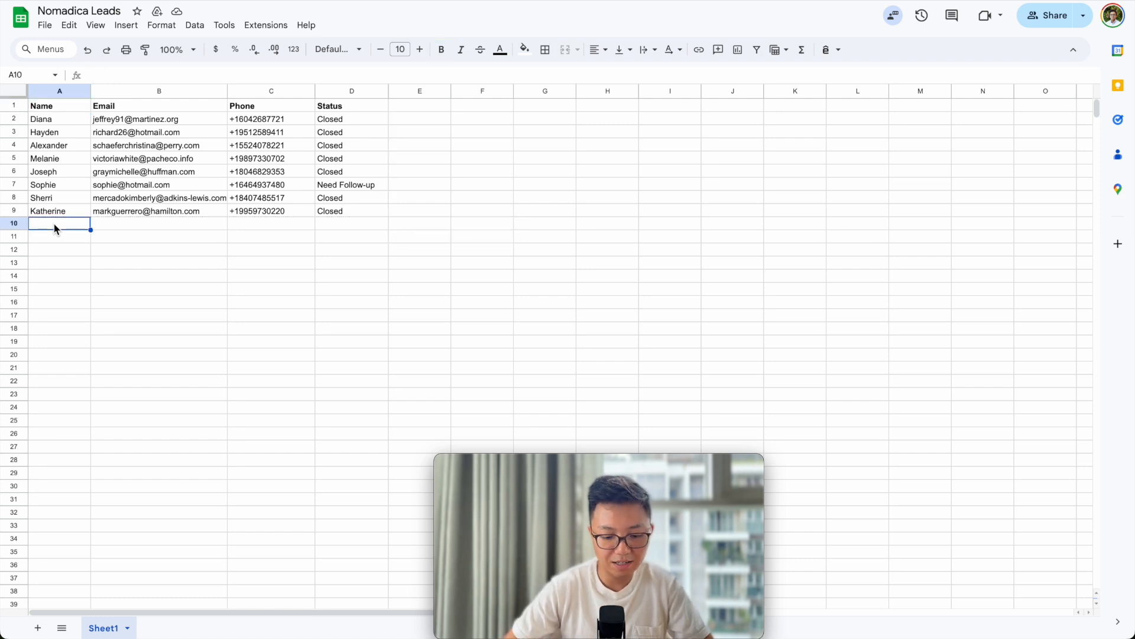
{"action": "type", "text": "A"}
{"action": "key", "text": "BackSpace"}
{"action": "key", "text": "BackSpace"}
{"action": "type", "text": "Nathan"}
{"action": "key", "text": "Tab"}
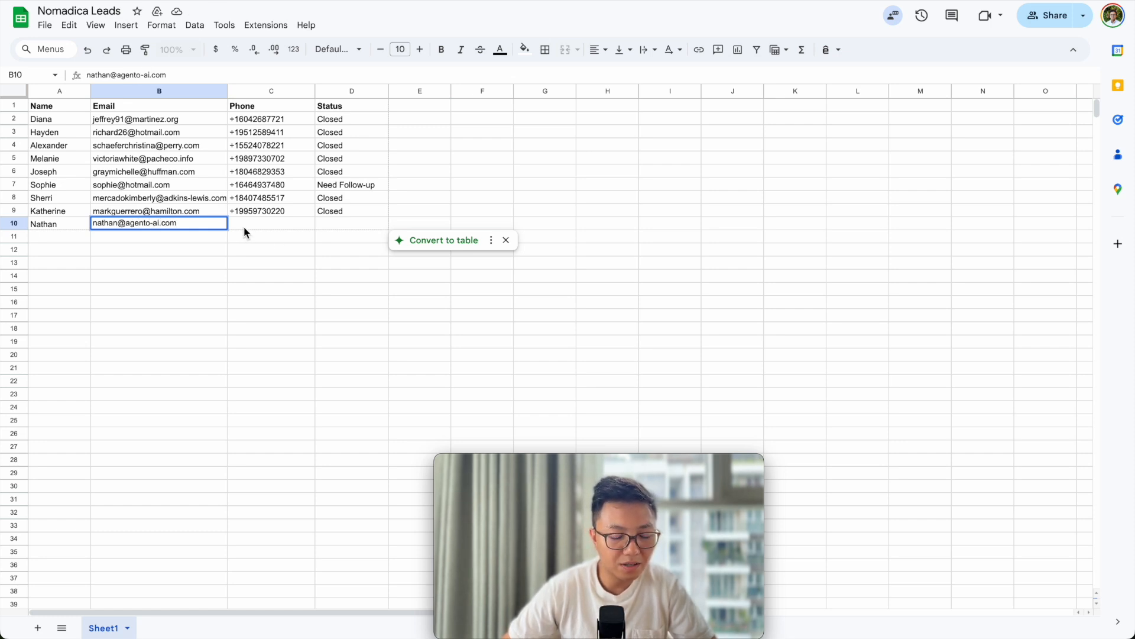
{"action": "left_click", "coordinate": [243, 226]}
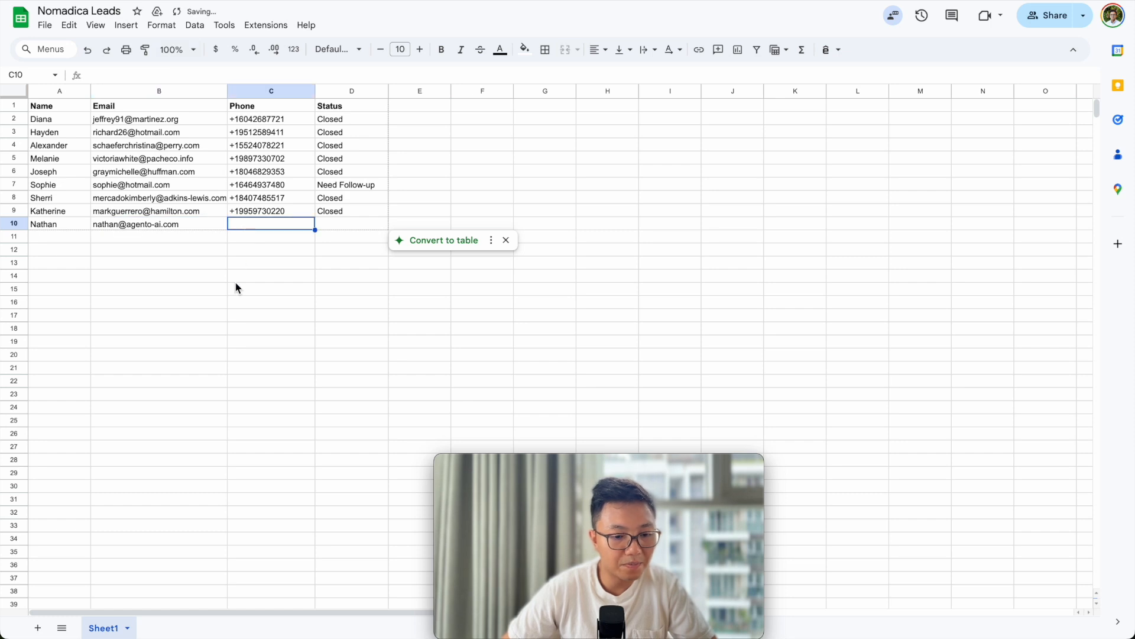
{"action": "key", "text": "ctrl+v"}
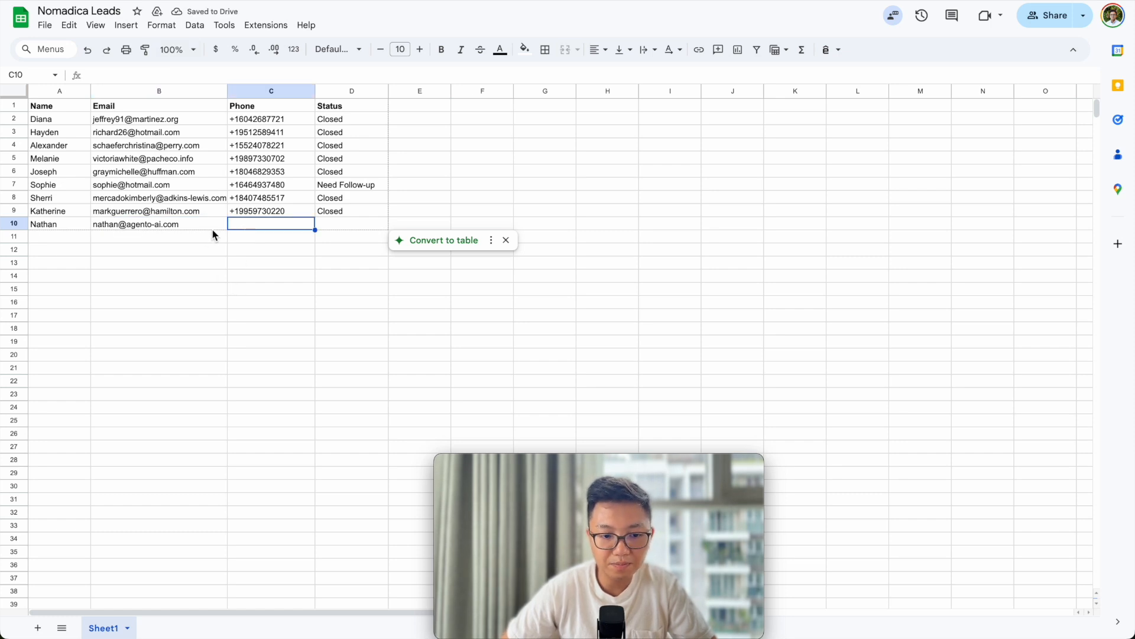
{"action": "left_click", "coordinate": [420, 210]}
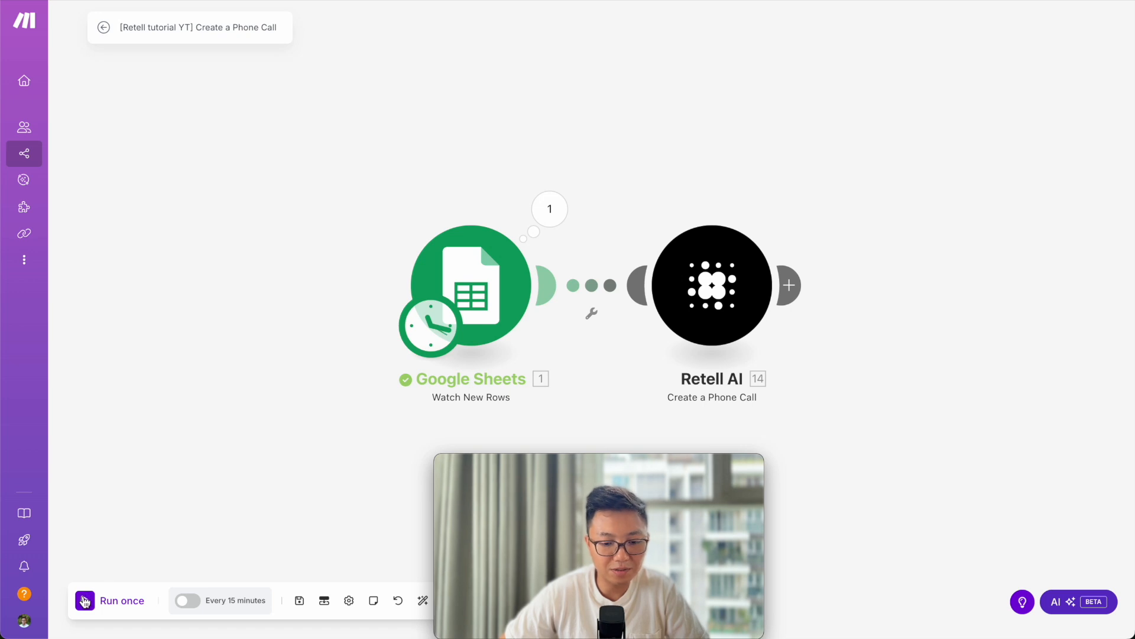
Run the scenario once, confirm the Google Sheets bundle picked up row 10, then go to the phone app.
{"action": "left_click", "coordinate": [84, 601]}
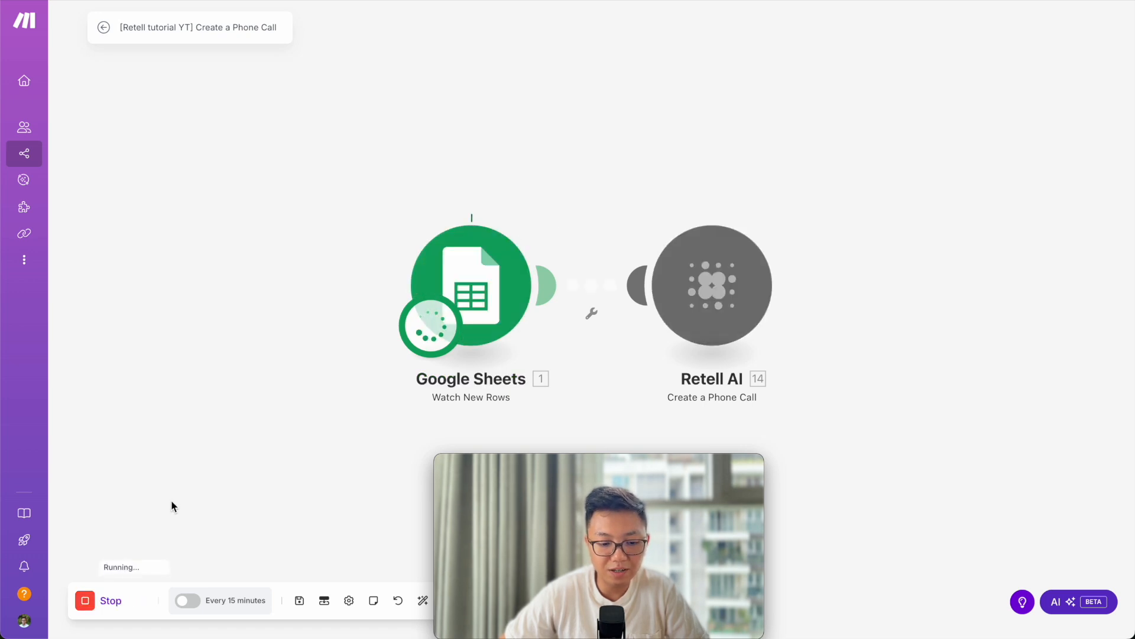
{"action": "left_click", "coordinate": [549, 209]}
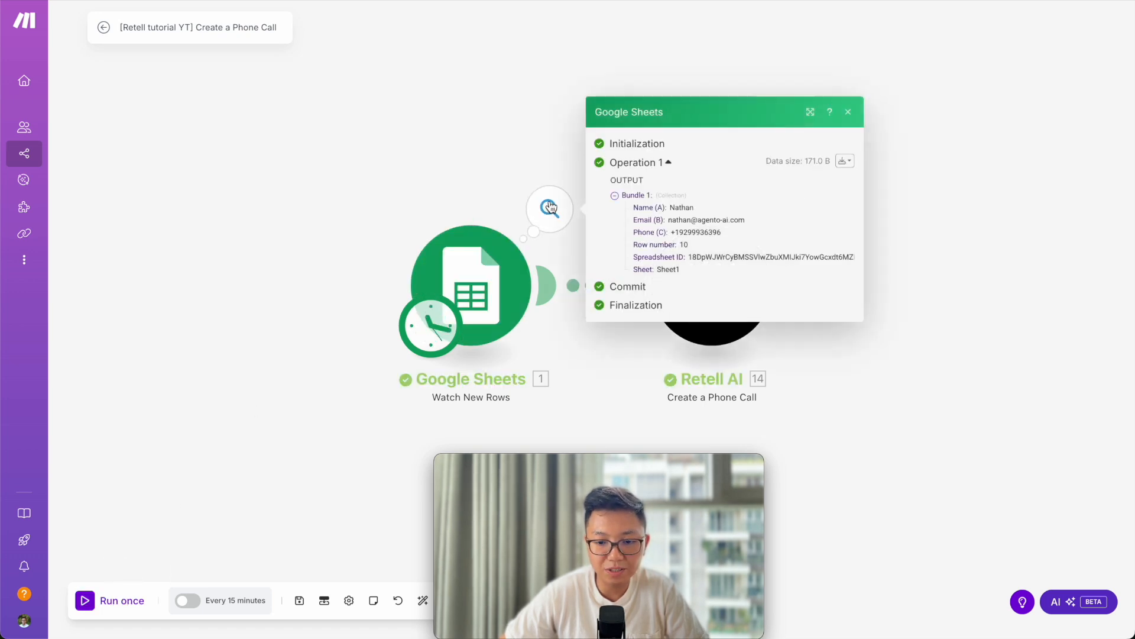
{"action": "left_click", "coordinate": [984, 246]}
{"action": "key", "text": "ctrl+Right"}
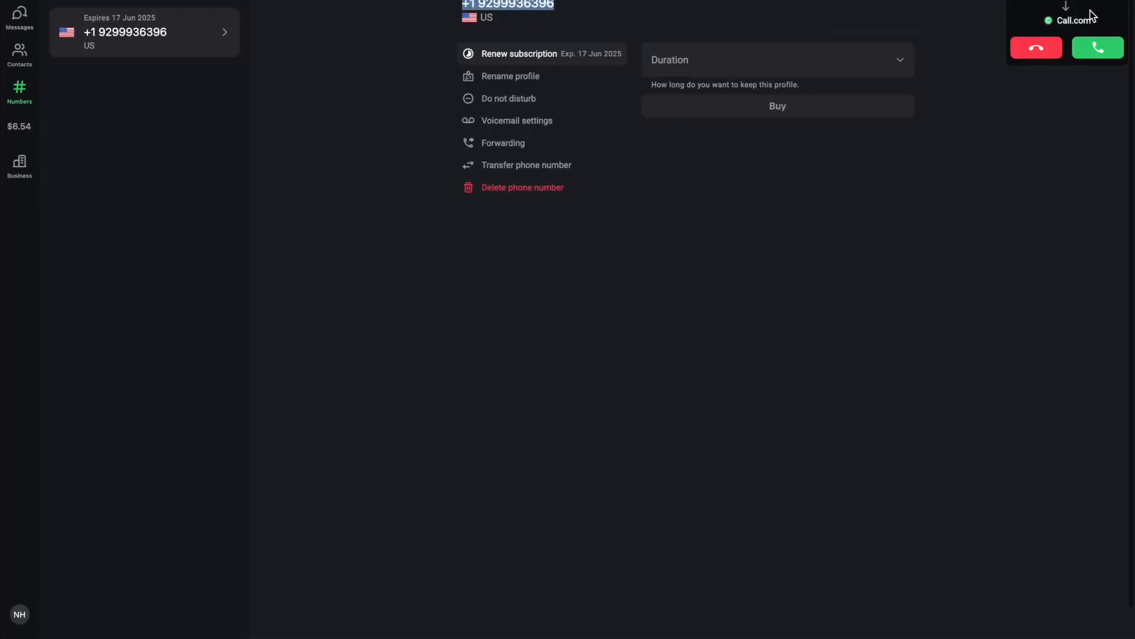
Answer the AI agent's incoming call and hang up after the roughly 26-second conversation.
{"action": "left_click", "coordinate": [1093, 49]}
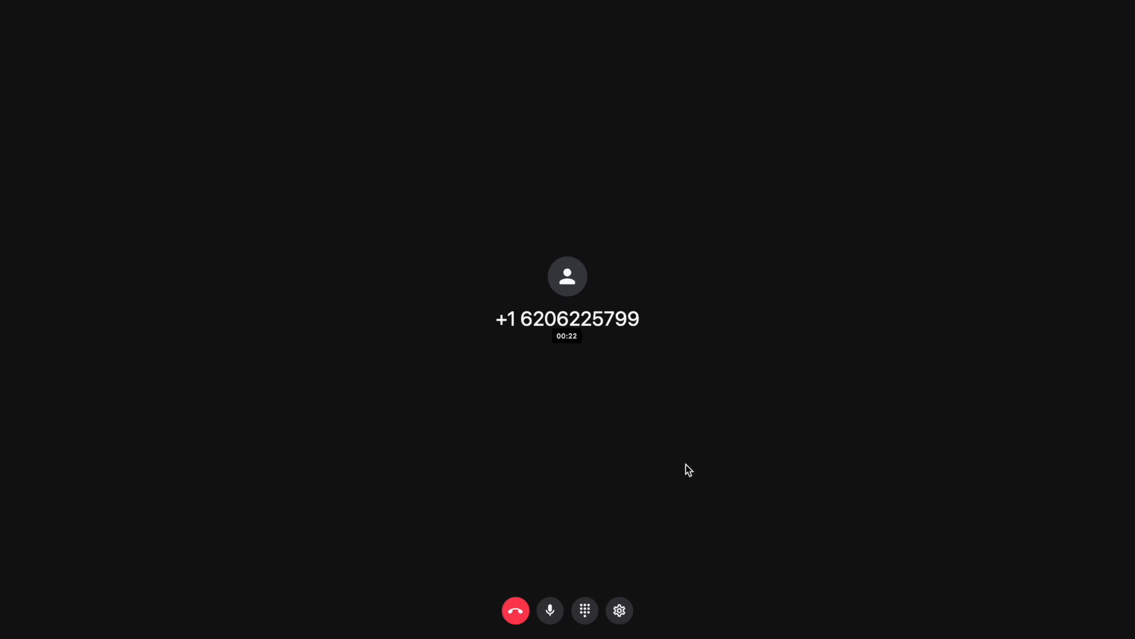
{"action": "left_click", "coordinate": [515, 611]}
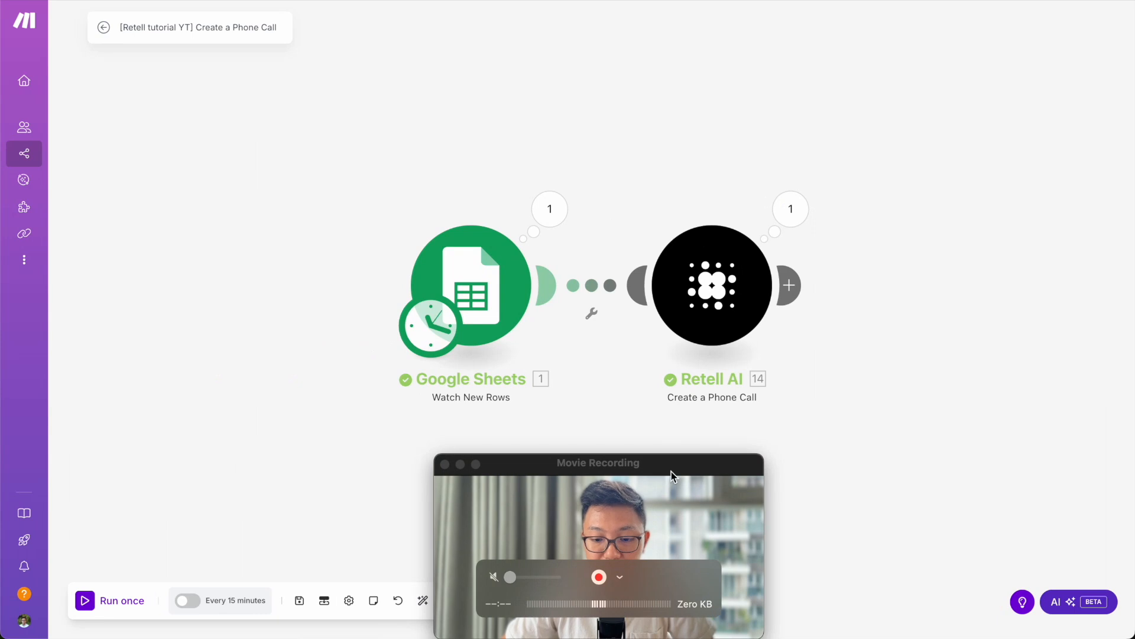
Review the Google Sheets output bundle from the latest run.
{"action": "left_click", "coordinate": [672, 470]}
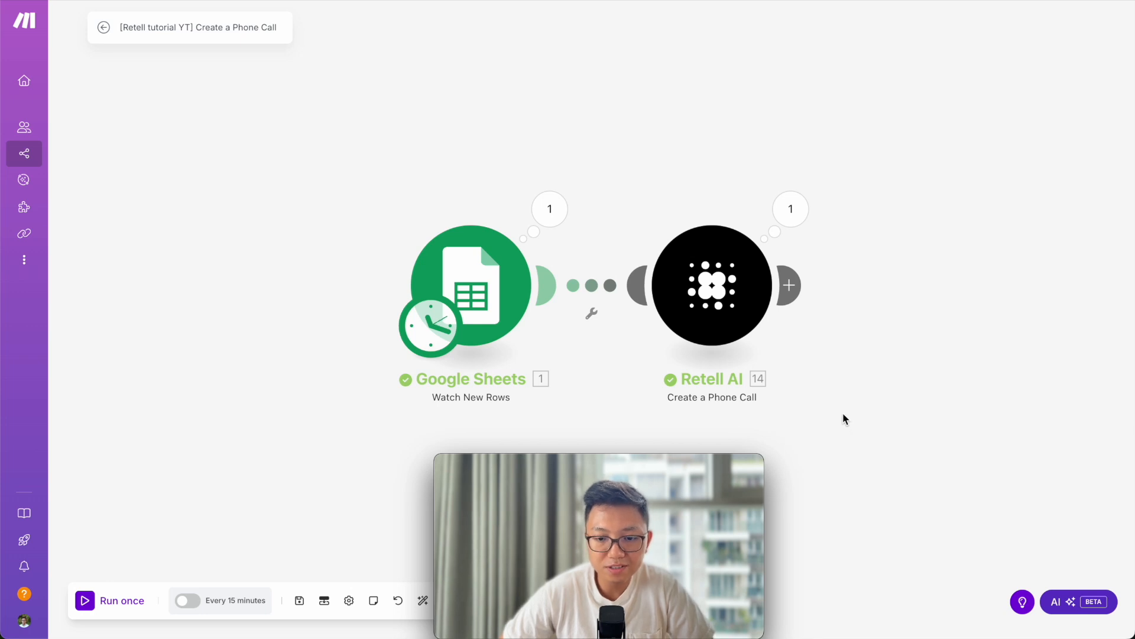
{"action": "left_click_drag", "start_coordinate": [659, 464], "coordinate": [177, 451]}
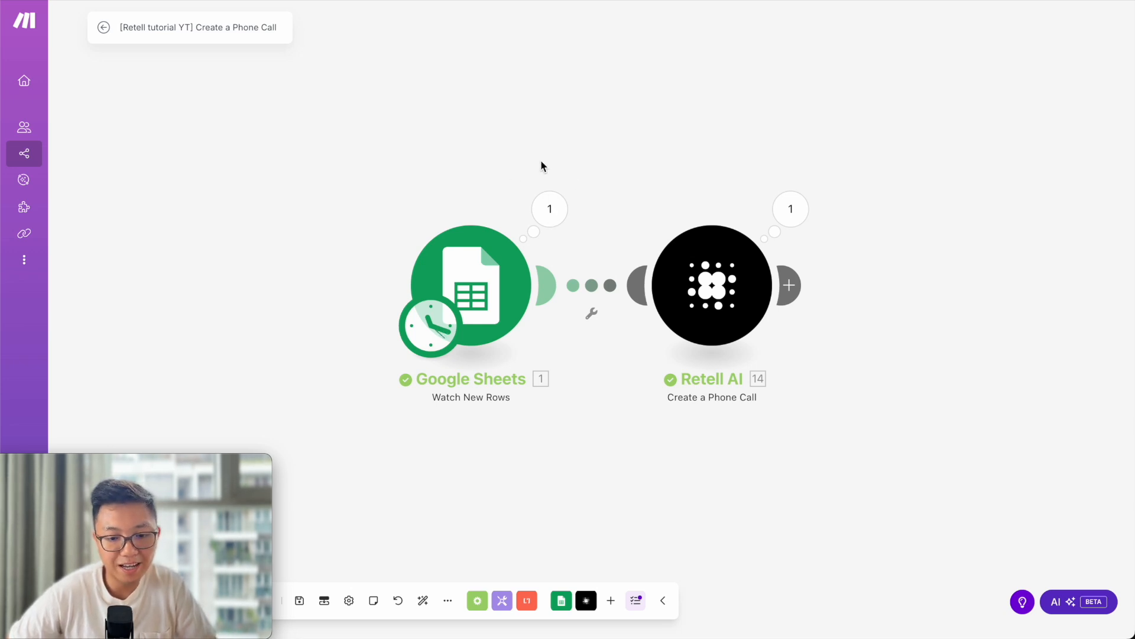
{"action": "left_click", "coordinate": [550, 209]}
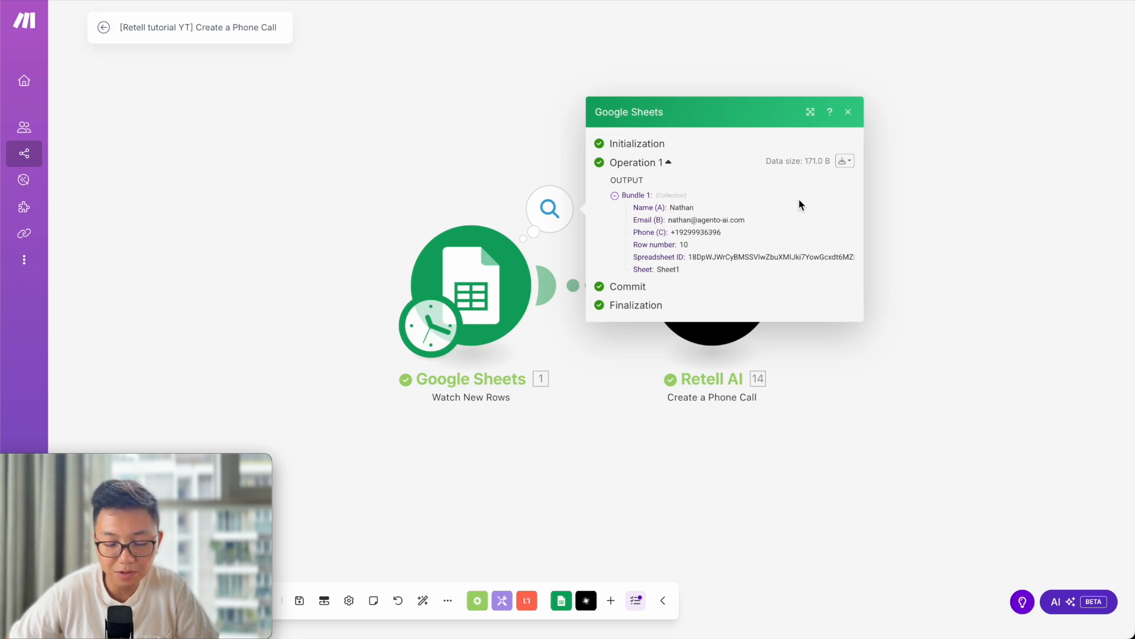
{"action": "left_click", "coordinate": [963, 189]}
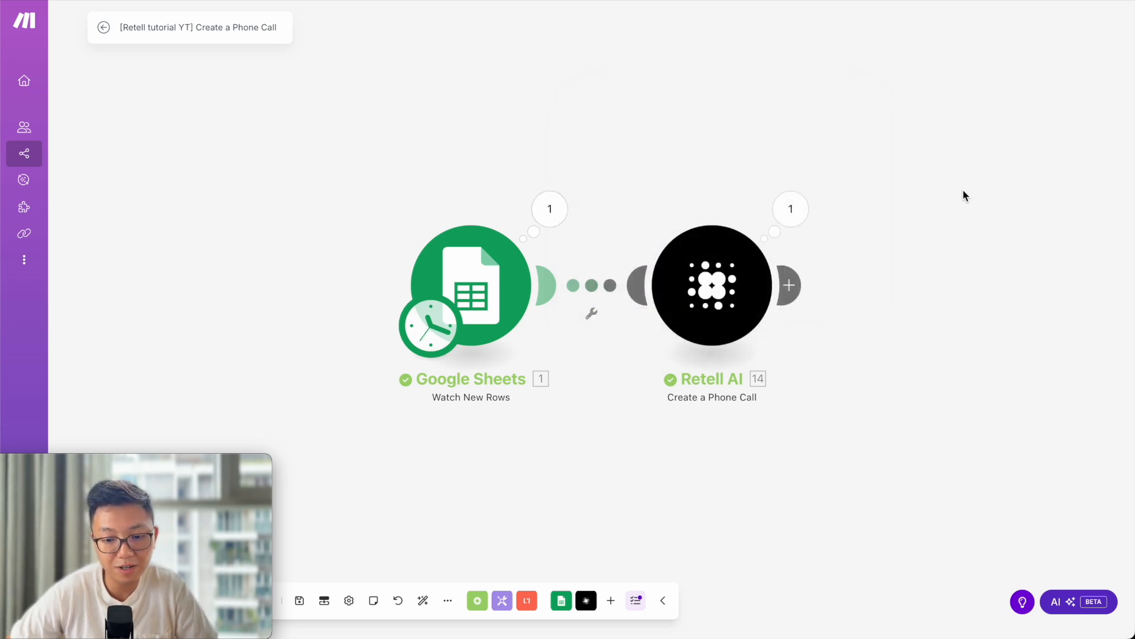
Check the Retell AI call result and add a new module after Retell AI.
{"action": "left_click", "coordinate": [804, 211]}
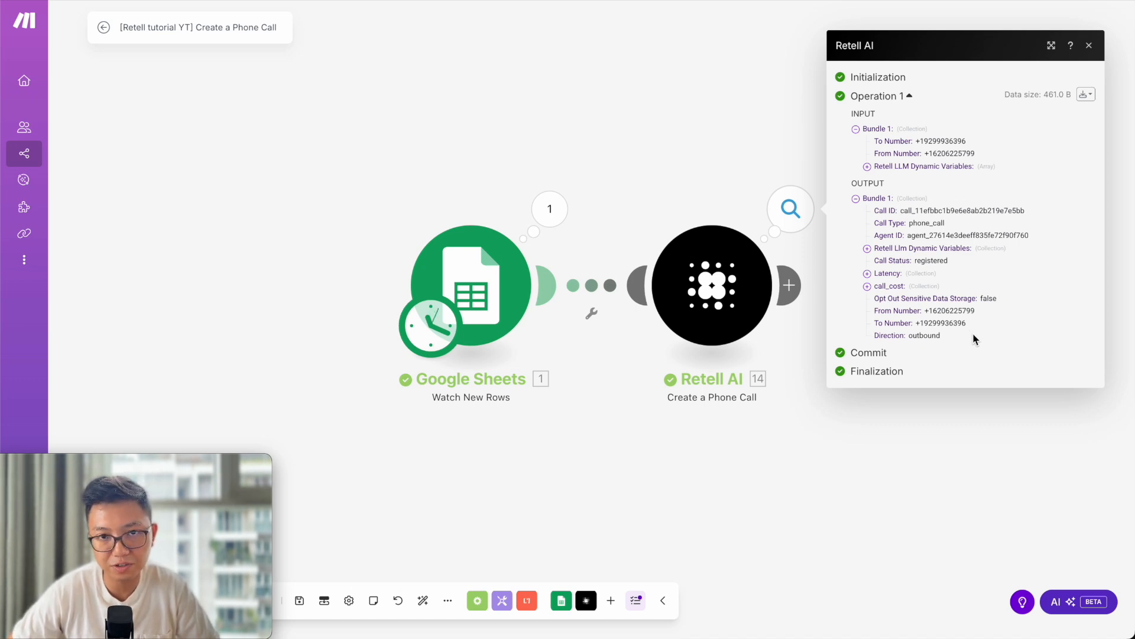
{"action": "left_click", "coordinate": [803, 501]}
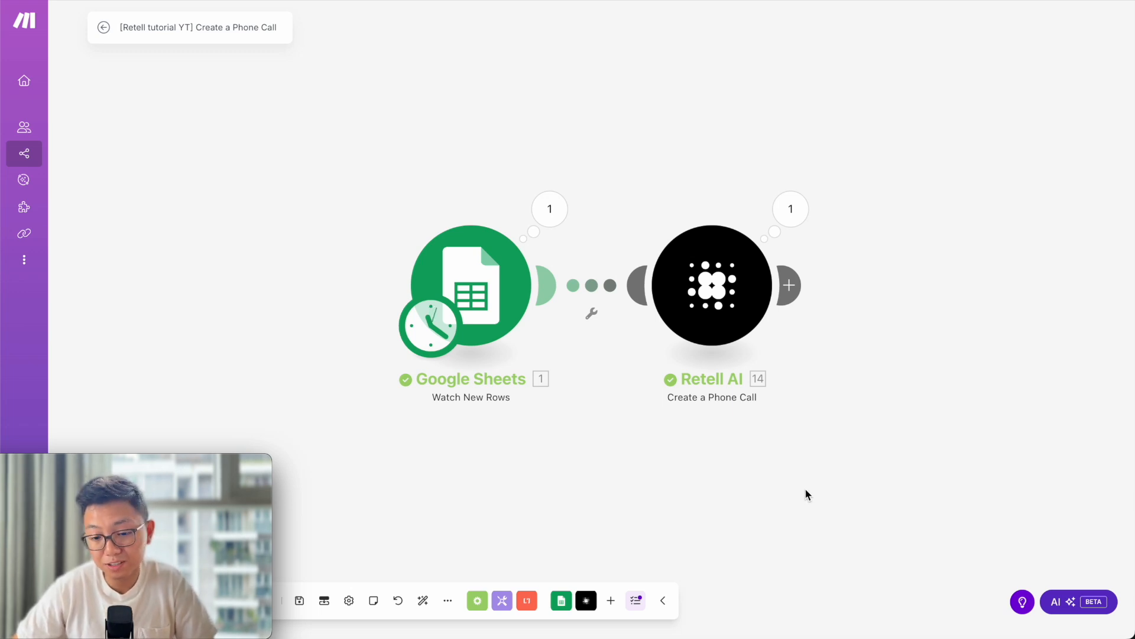
{"action": "left_click", "coordinate": [791, 285]}
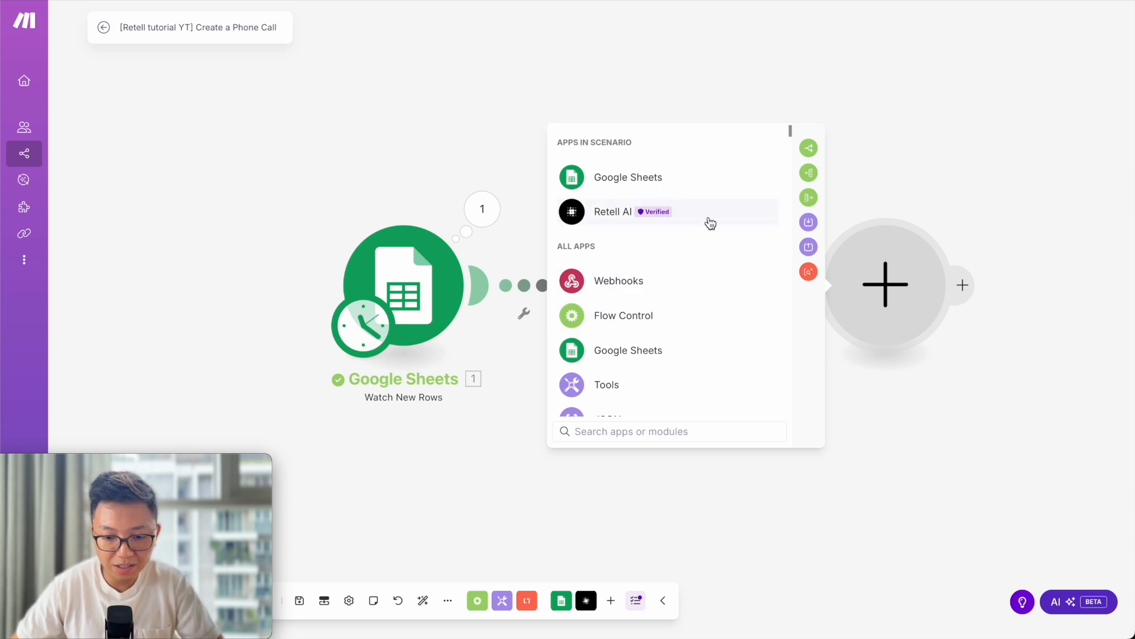
Choose Retell AI for the new module and add its Get a Call module.
{"action": "left_click", "coordinate": [711, 223]}
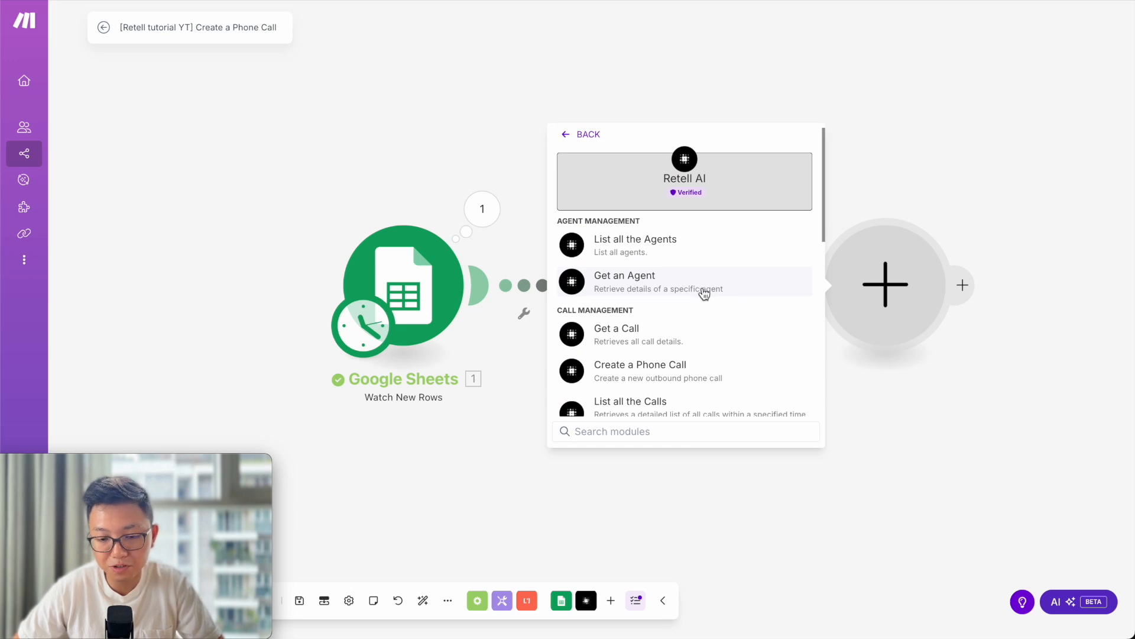
{"action": "scroll", "coordinate": [705, 296], "scroll_direction": "down", "scroll_amount": 1}
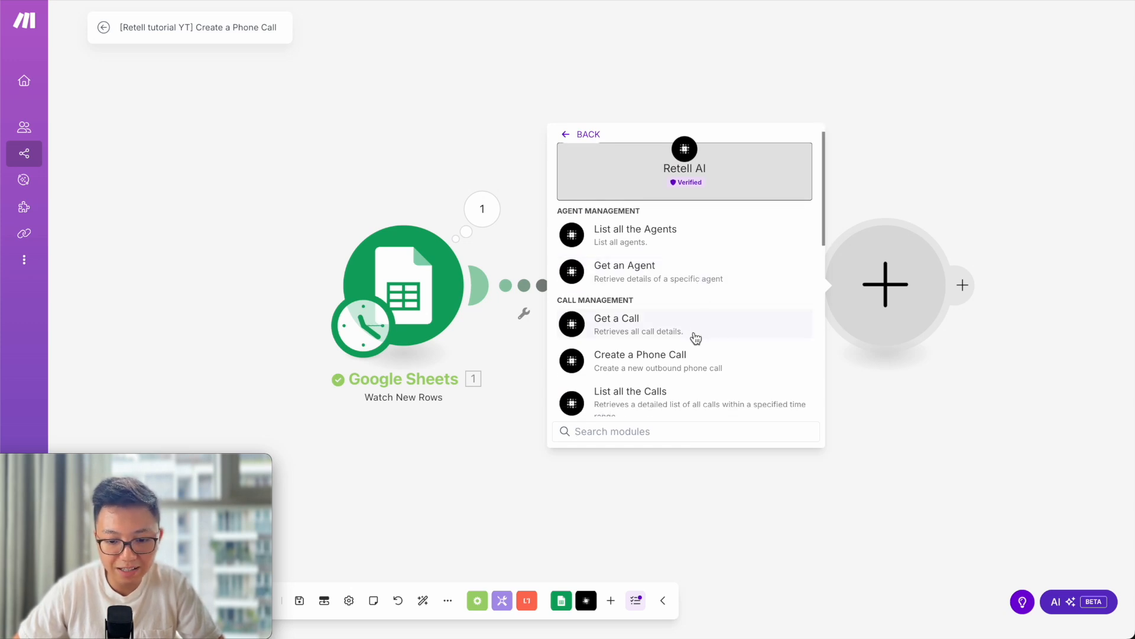
{"action": "scroll", "coordinate": [695, 337], "scroll_direction": "down", "scroll_amount": 1}
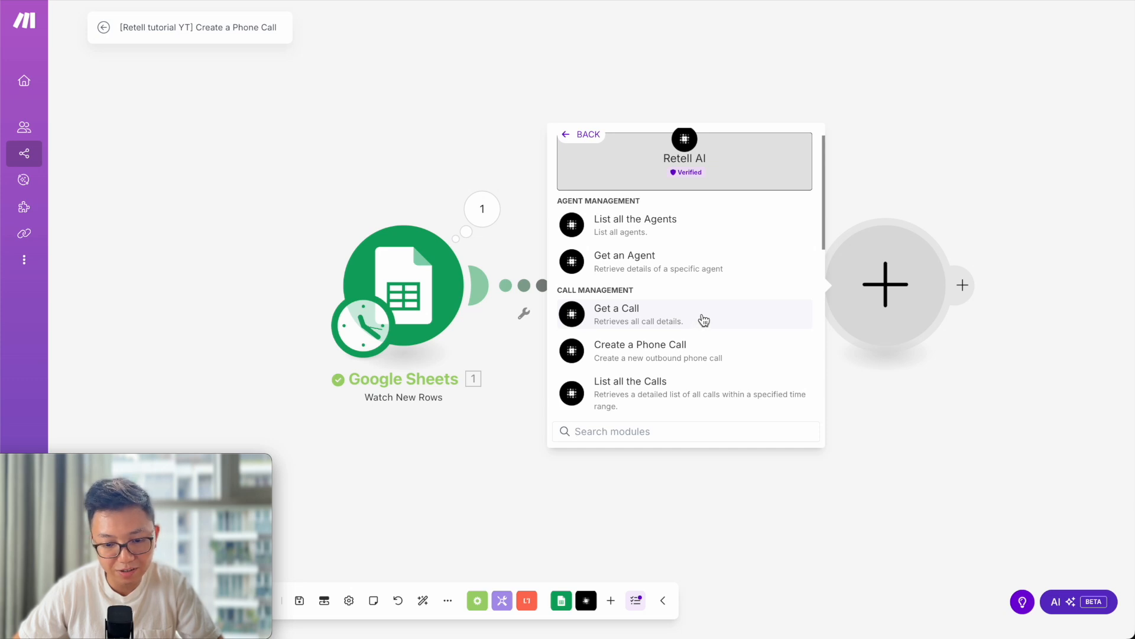
{"action": "left_click", "coordinate": [704, 320]}
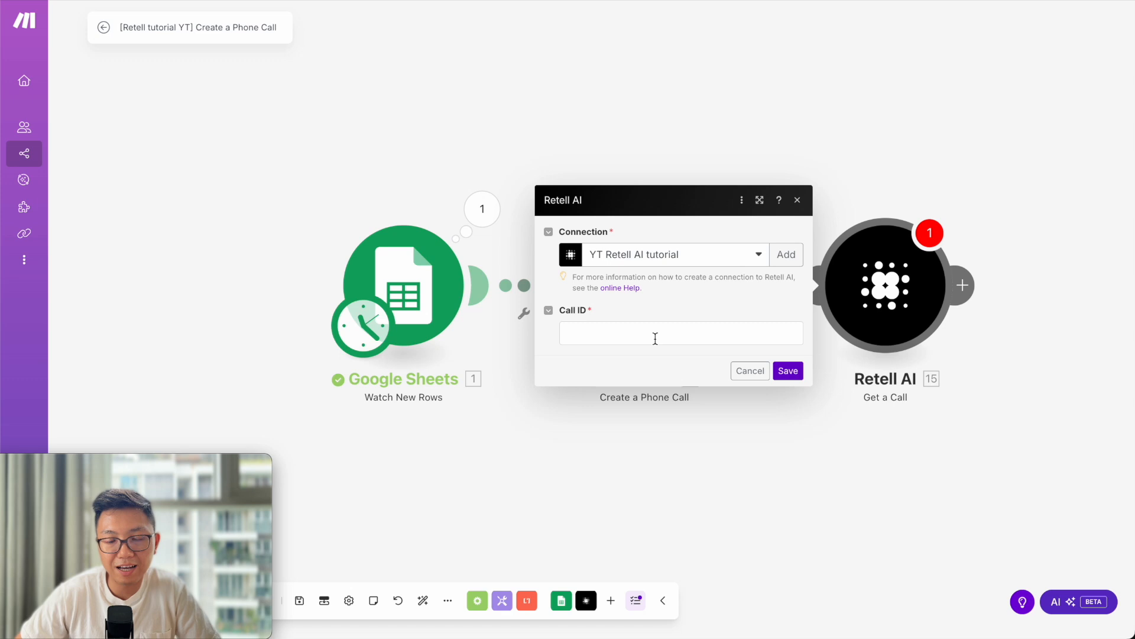
Copy the Call ID value from the Create a Phone Call run's output.
{"action": "left_click", "coordinate": [864, 118]}
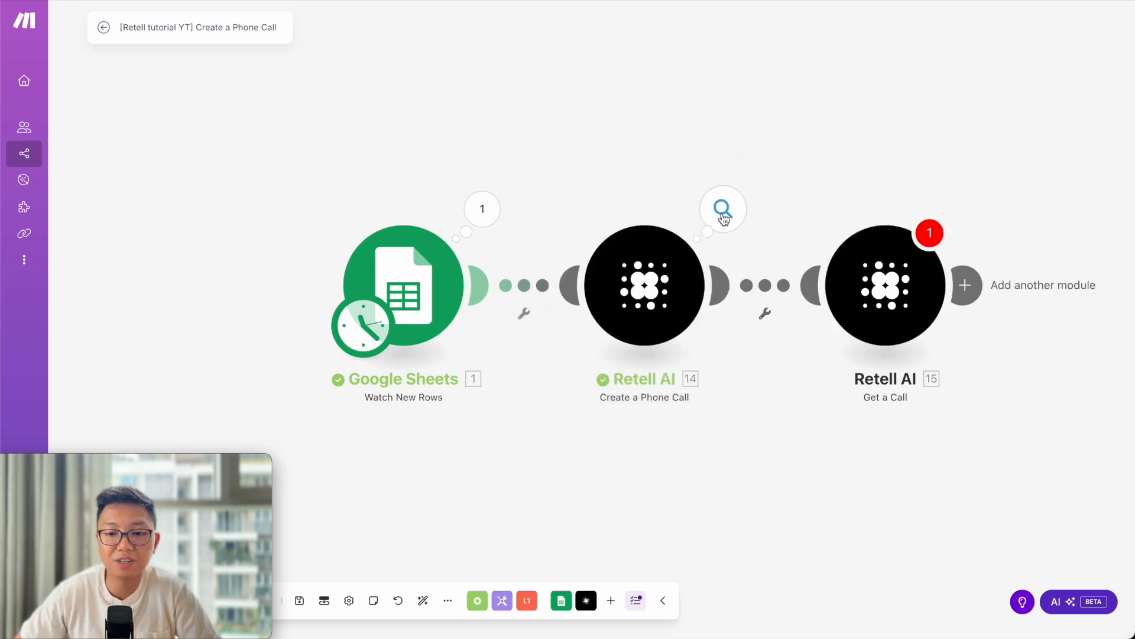
{"action": "left_click", "coordinate": [723, 209]}
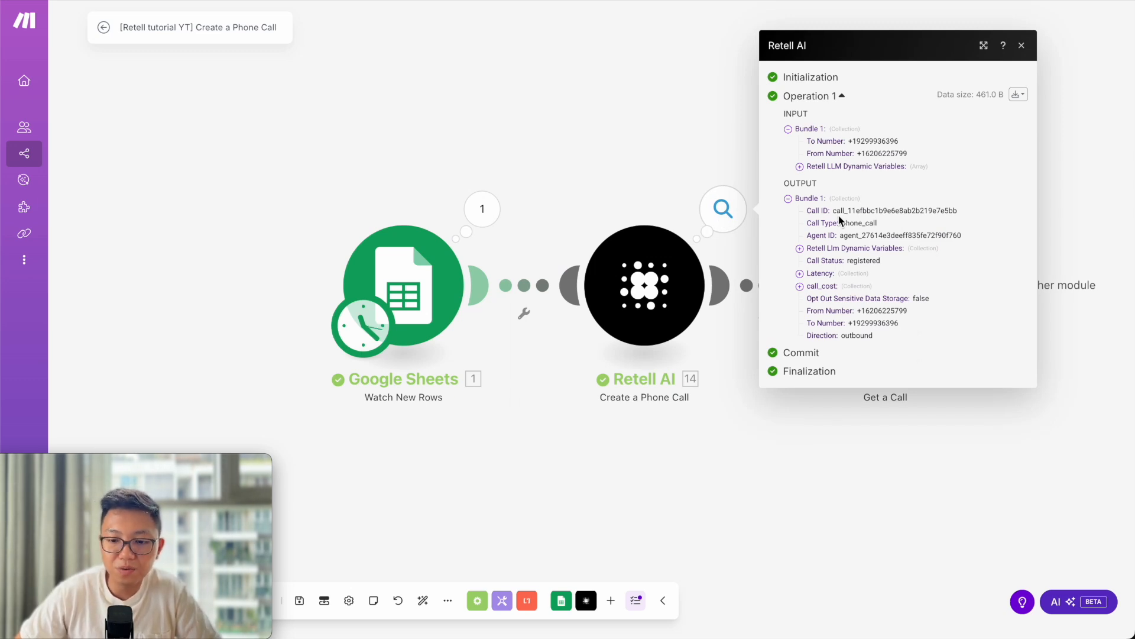
{"action": "left_click_drag", "start_coordinate": [833, 211], "coordinate": [960, 216]}
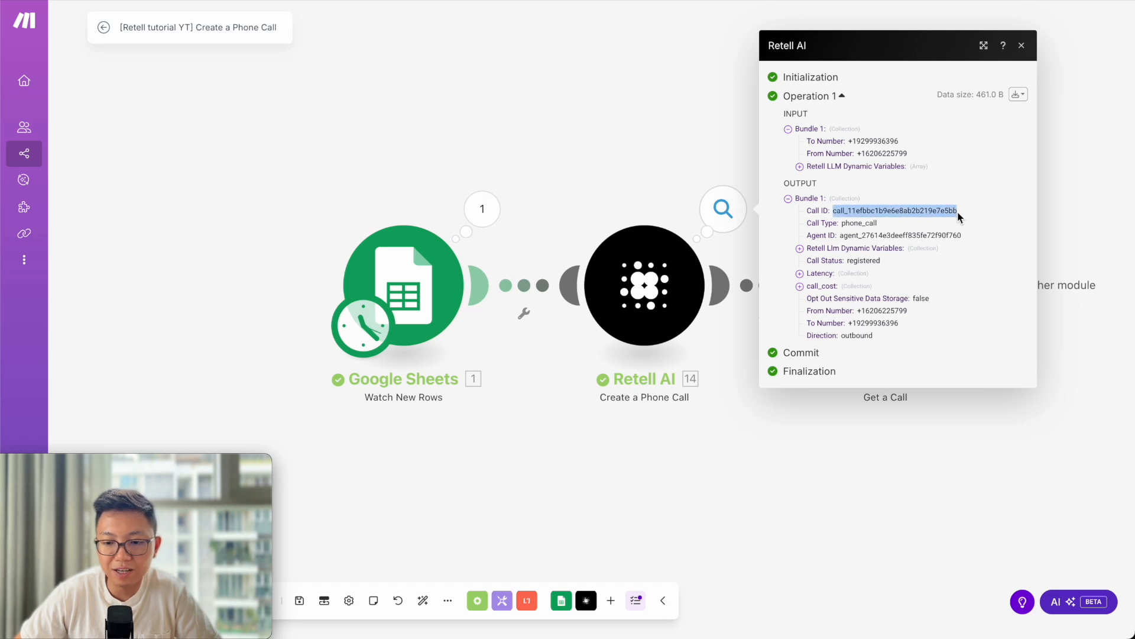
{"action": "left_click_drag", "start_coordinate": [826, 211], "coordinate": [658, 288]}
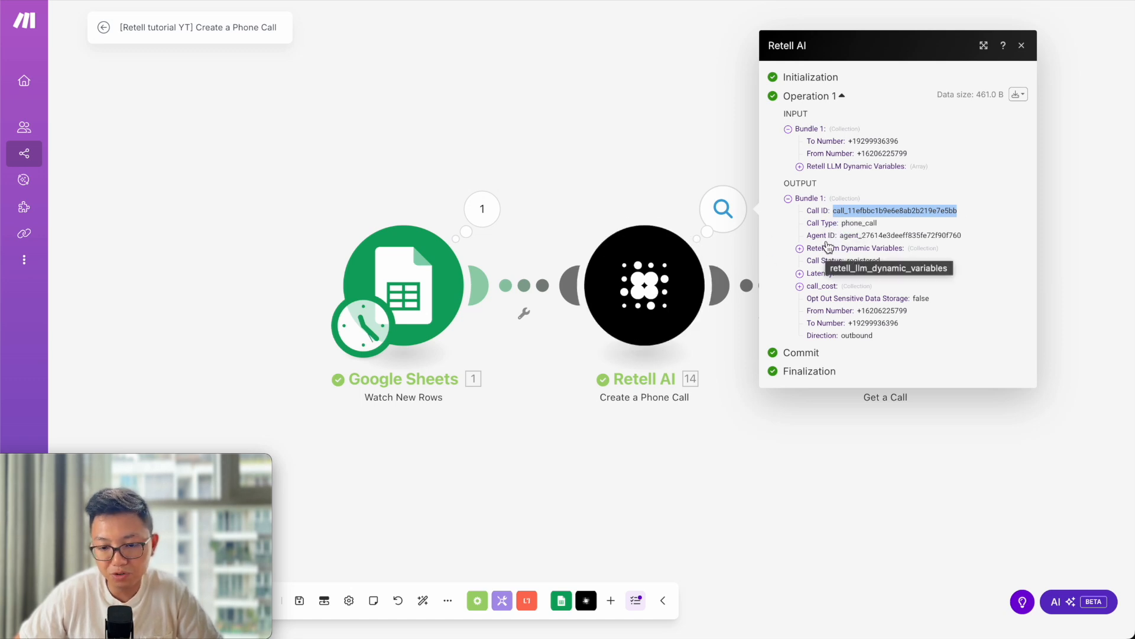
{"action": "left_click", "coordinate": [834, 212]}
{"action": "left_click_drag", "start_coordinate": [834, 212], "coordinate": [956, 209]}
{"action": "key", "text": "ctrl+c"}
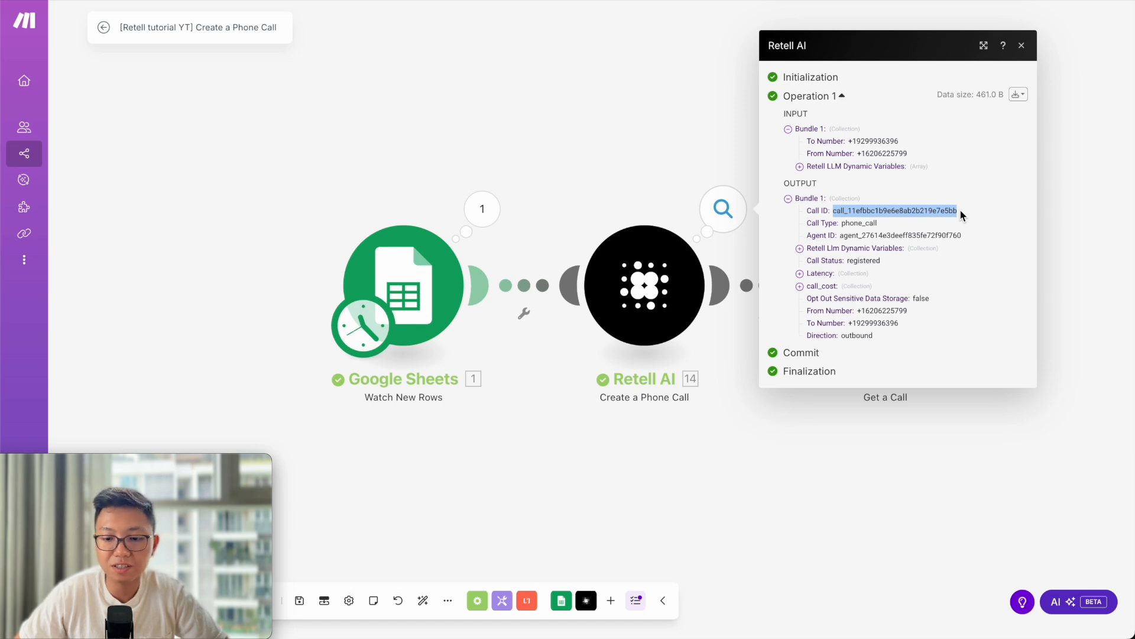
{"action": "left_click", "coordinate": [893, 507]}
{"action": "left_click", "coordinate": [872, 325]}
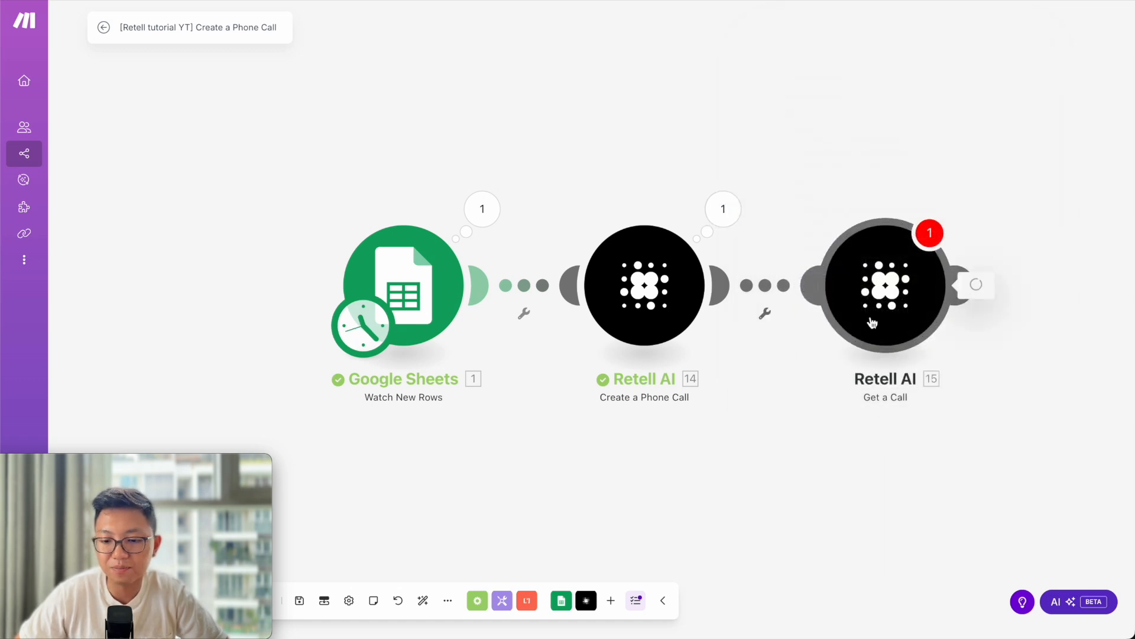
Paste the copied Call ID into Get a Call, save it, and run that module only.
{"action": "left_click", "coordinate": [651, 335]}
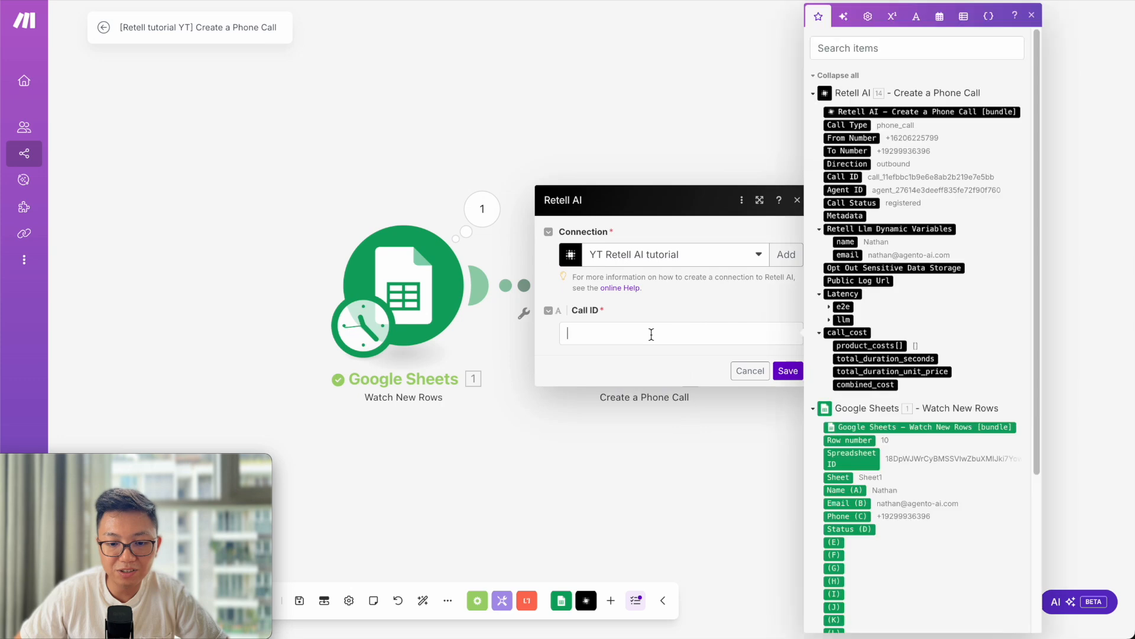
{"action": "key", "text": "ctrl+v"}
{"action": "left_click", "coordinate": [788, 371]}
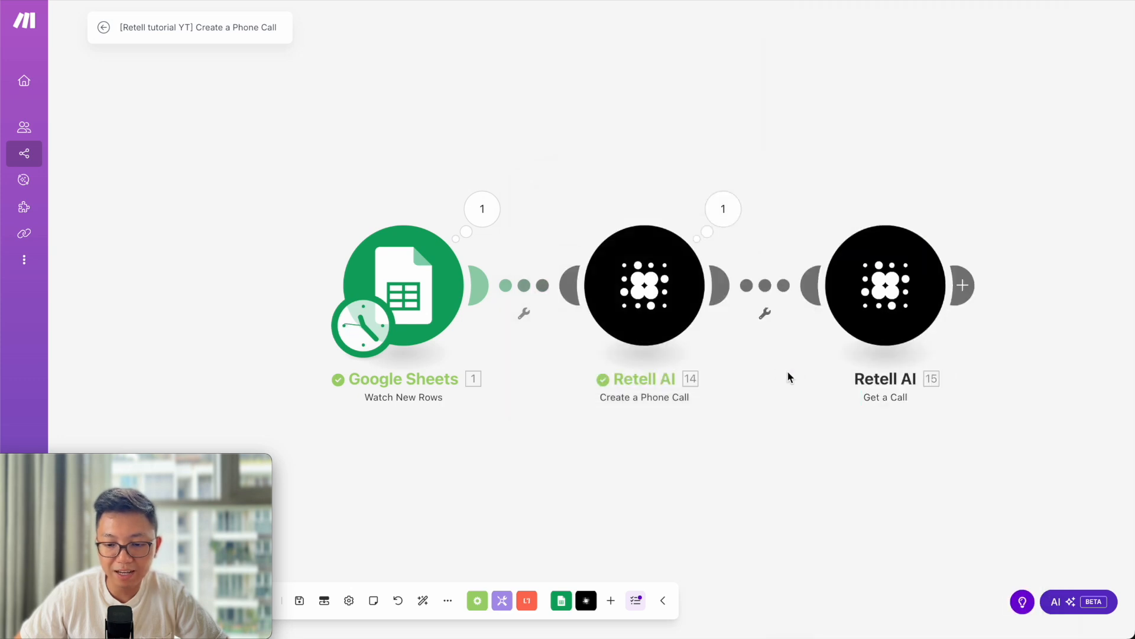
{"action": "right_click", "coordinate": [887, 302]}
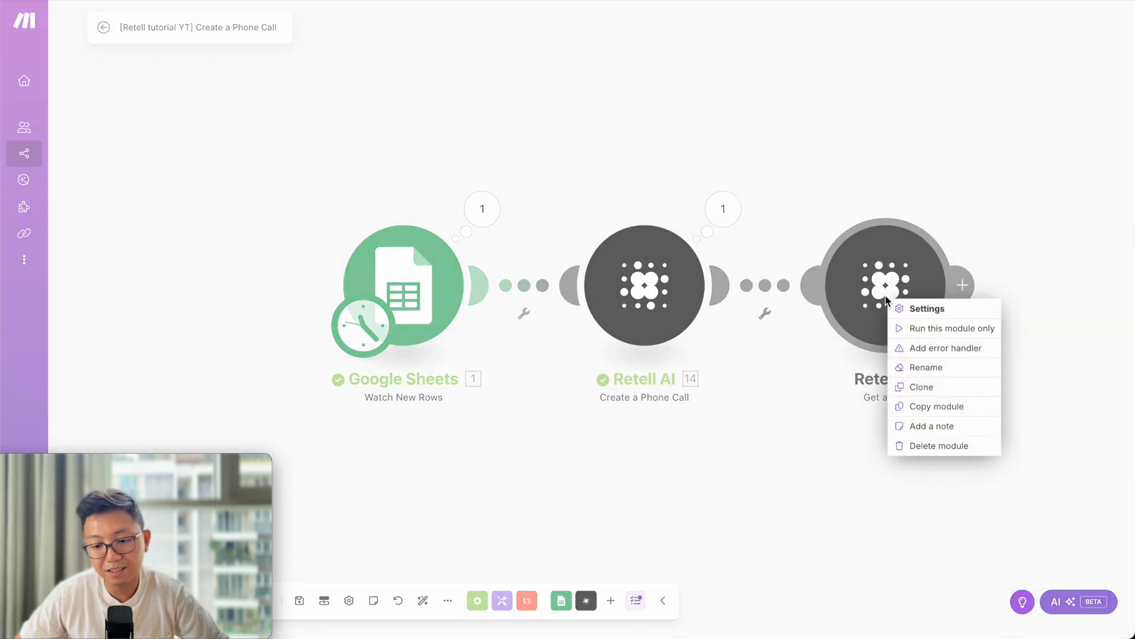
{"action": "left_click", "coordinate": [926, 329]}
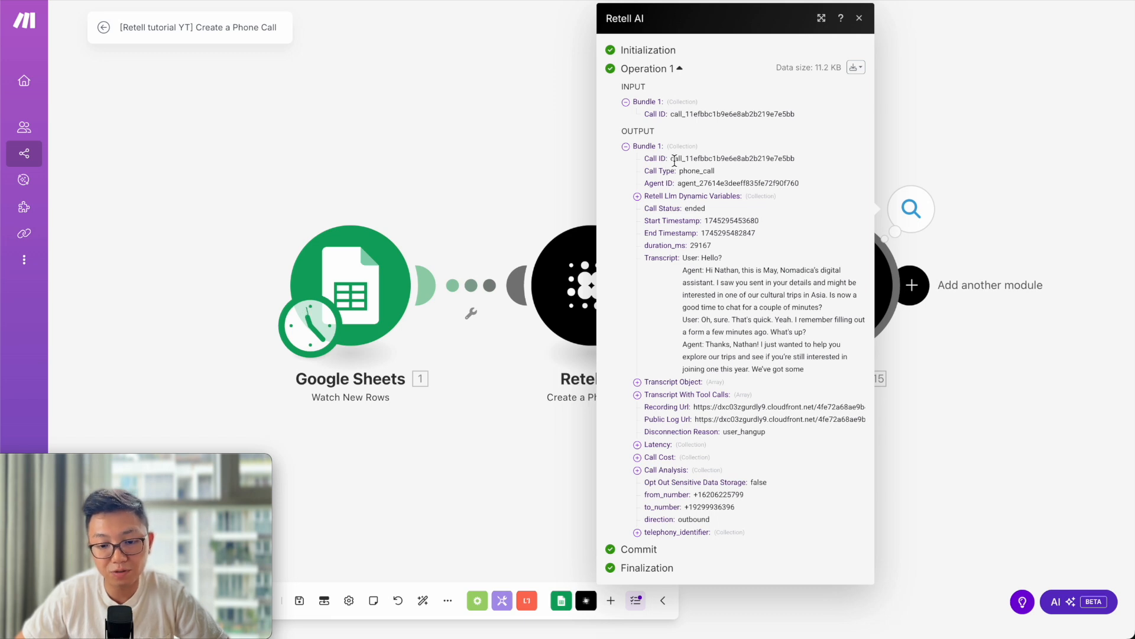
Read the fetched call's transcript and inspect its Latency and Call Analysis details.
{"action": "left_click_drag", "start_coordinate": [683, 259], "coordinate": [826, 373]}
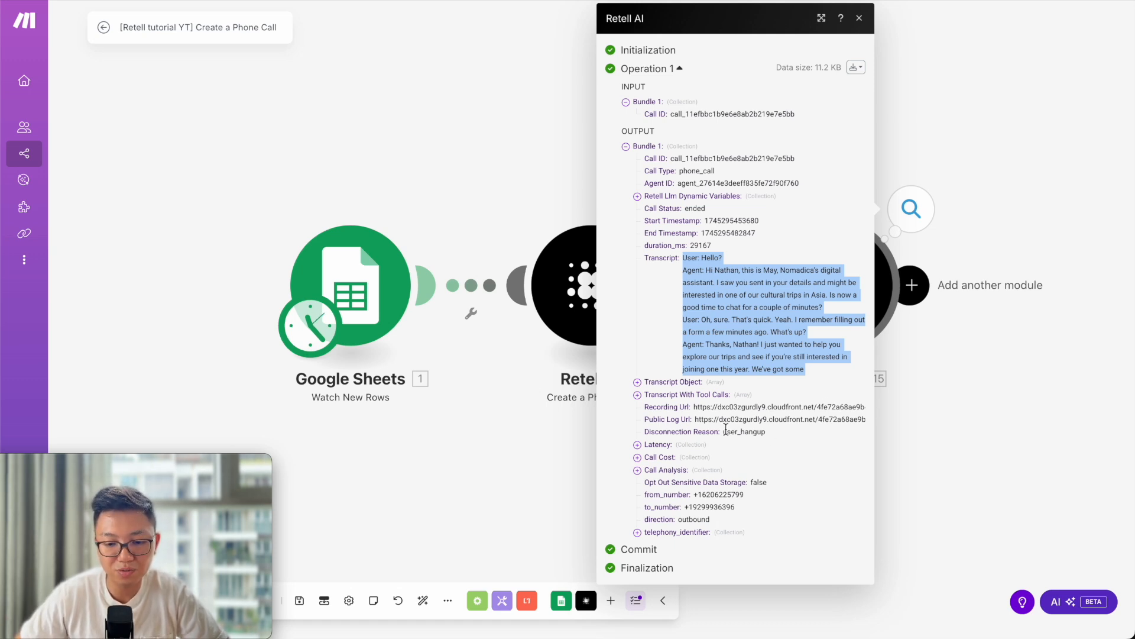
{"action": "left_click", "coordinate": [668, 234]}
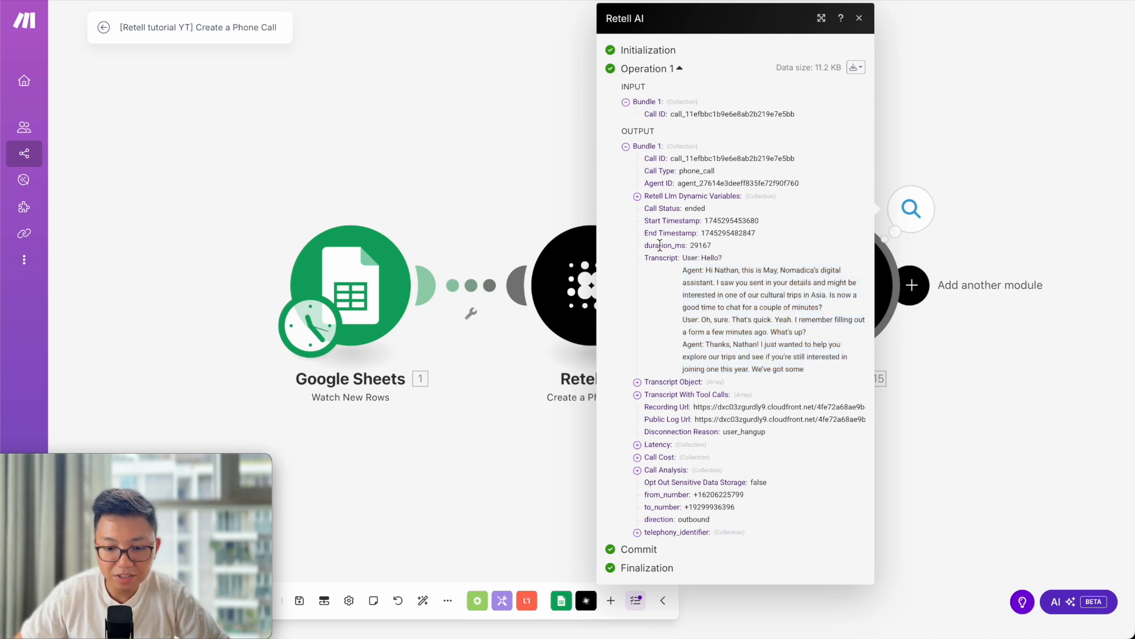
{"action": "left_click", "coordinate": [638, 446]}
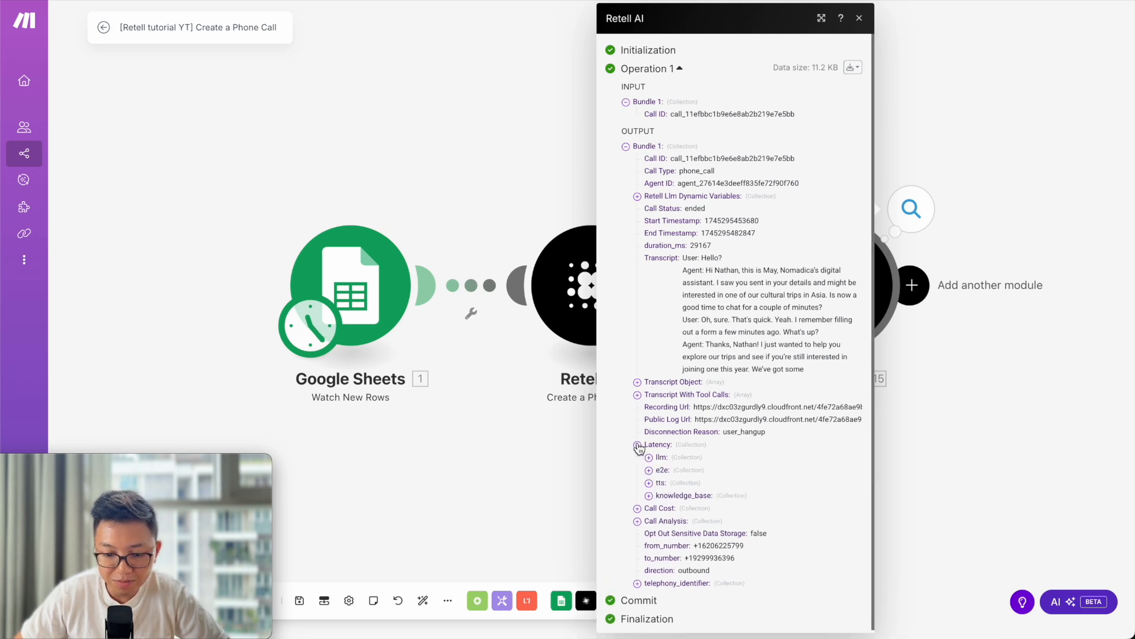
{"action": "left_click", "coordinate": [637, 446]}
{"action": "left_click", "coordinate": [638, 470]}
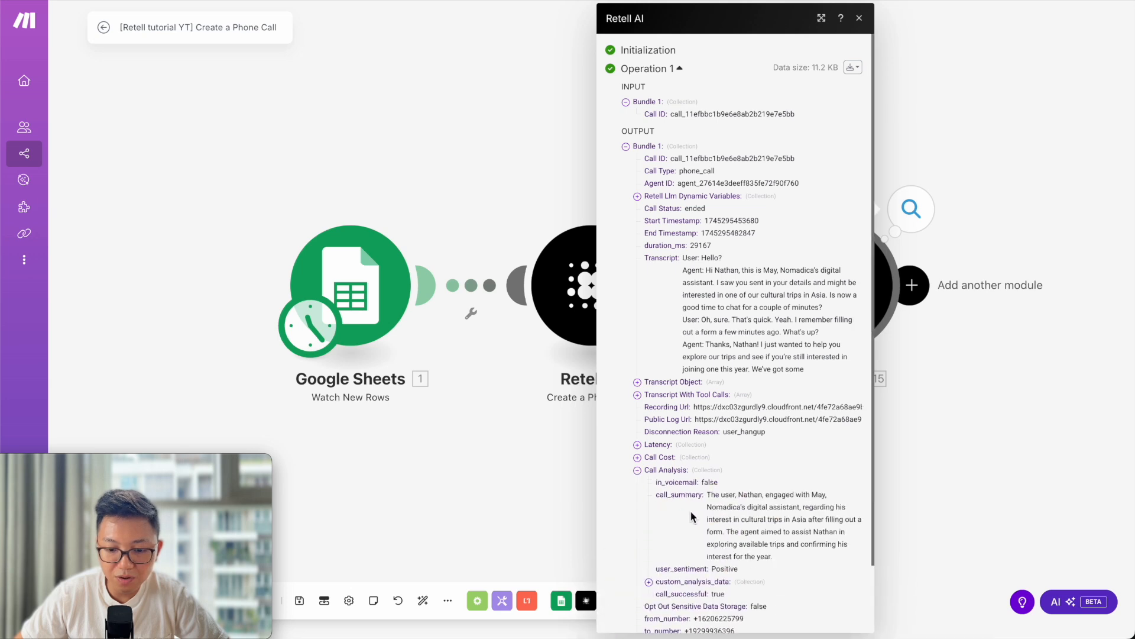
{"action": "scroll", "coordinate": [692, 500], "scroll_direction": "down", "scroll_amount": 1}
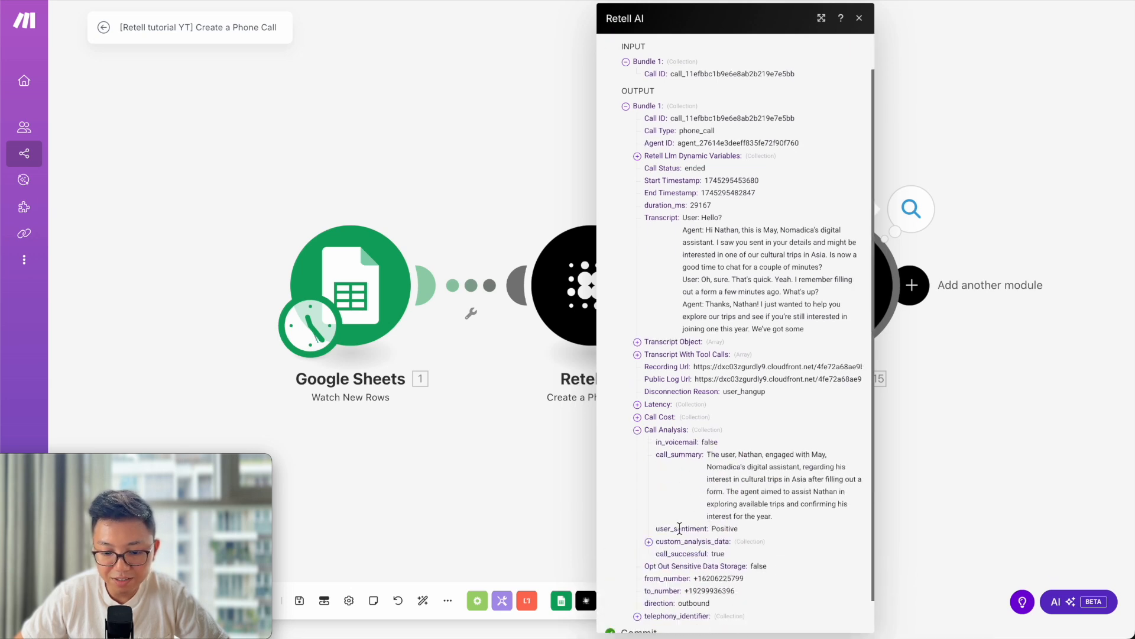
{"action": "left_click", "coordinate": [637, 430]}
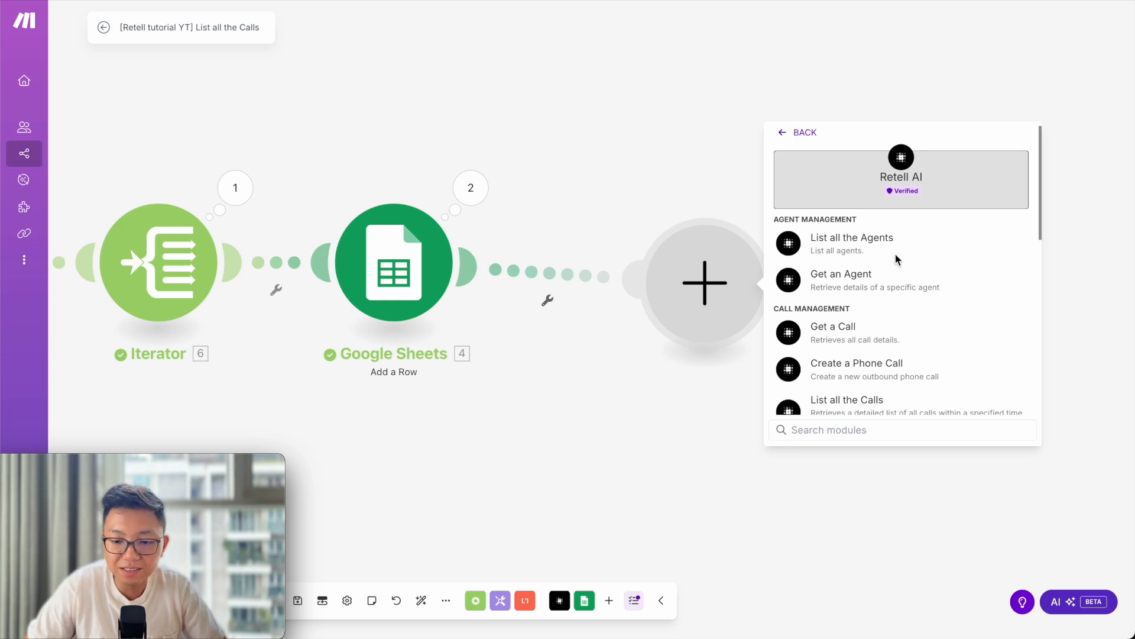
{"action": "scroll", "coordinate": [900, 262], "scroll_direction": "down", "scroll_amount": 10}
{"action": "scroll", "coordinate": [905, 268], "scroll_direction": "down", "scroll_amount": 1}
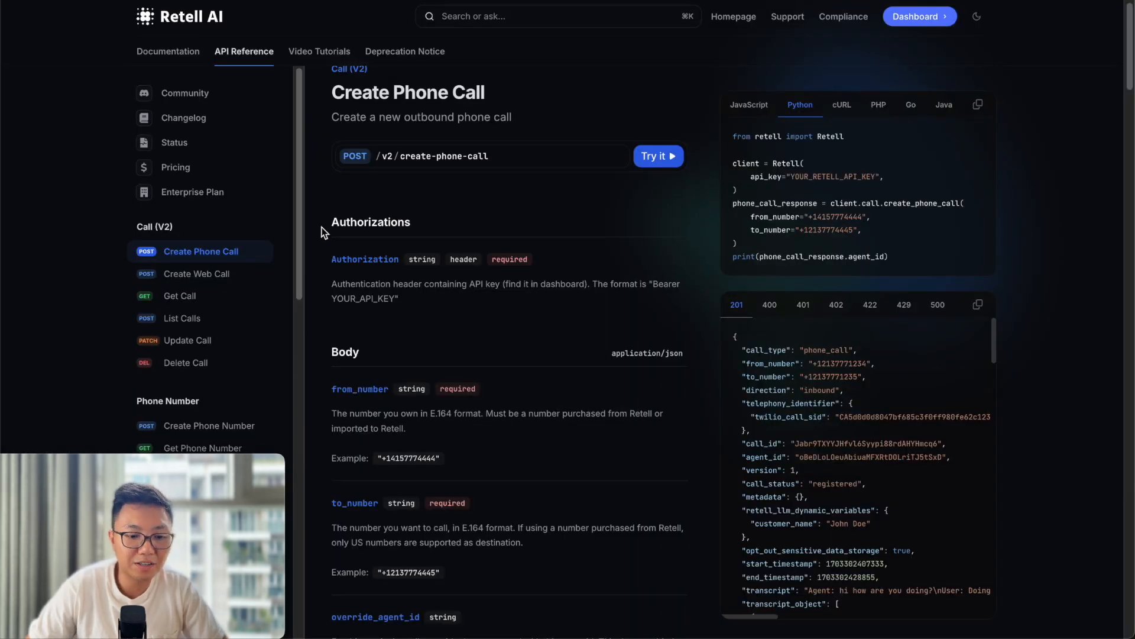
Study Retell's Create Batch Call reference (from_number, tasks, batch_call_id), then return to Make.
{"action": "mouse_move", "coordinate": [160, 468]}
{"action": "left_click_drag", "start_coordinate": [161, 467], "coordinate": [574, 468]}
{"action": "scroll", "coordinate": [189, 314], "scroll_direction": "down", "scroll_amount": 1}
{"action": "scroll", "coordinate": [184, 439], "scroll_direction": "down", "scroll_amount": 10}
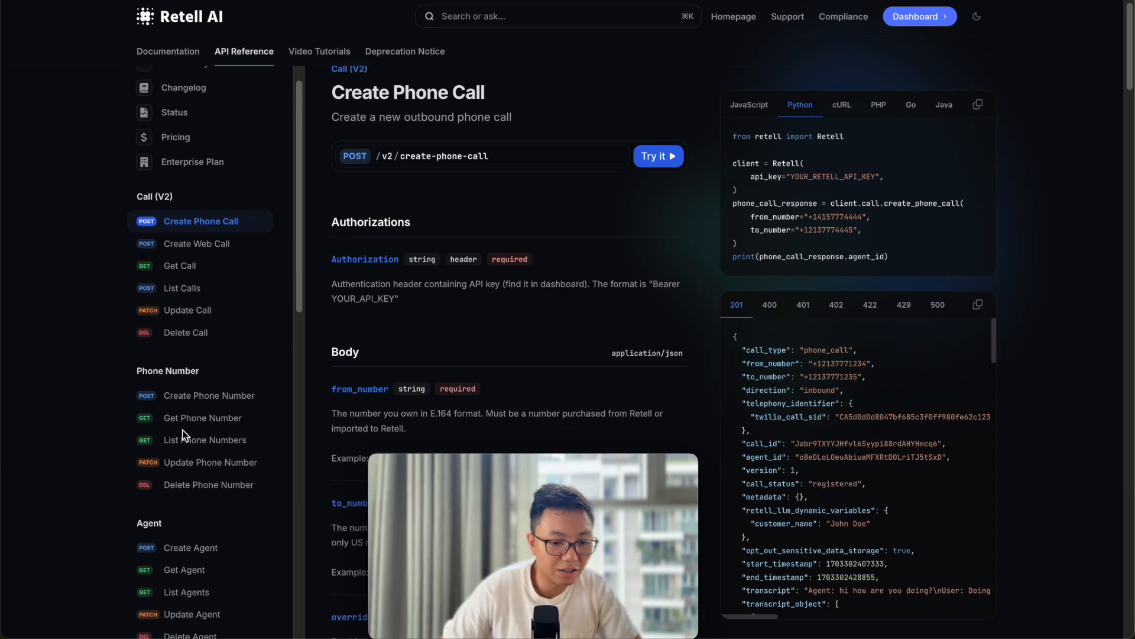
{"action": "scroll", "coordinate": [186, 443], "scroll_direction": "down", "scroll_amount": 11}
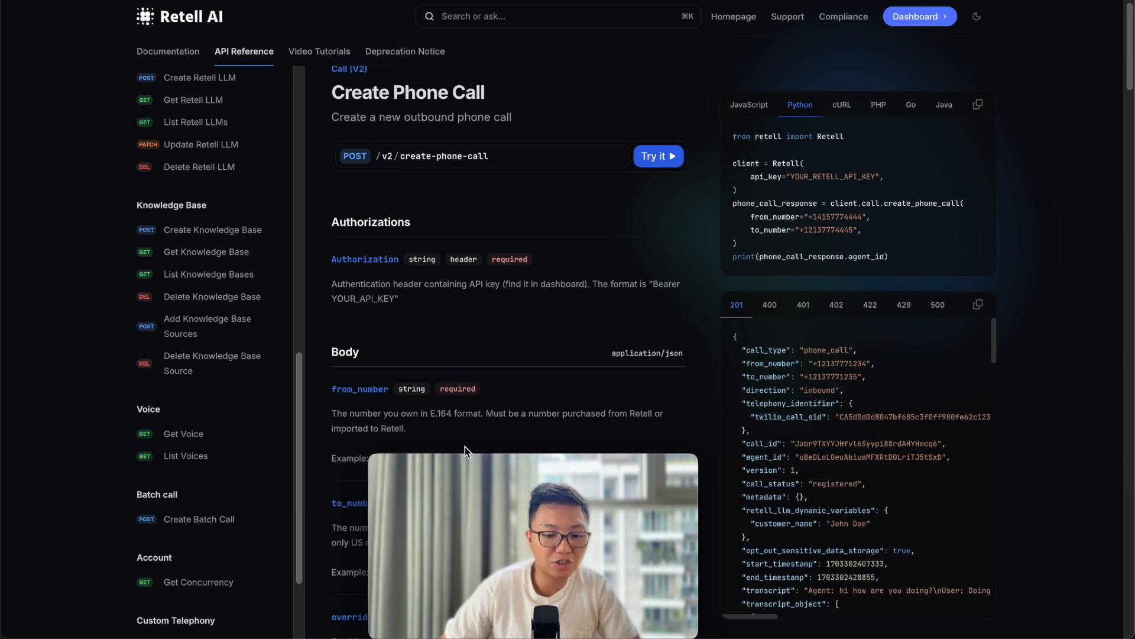
{"action": "mouse_move", "coordinate": [555, 476]}
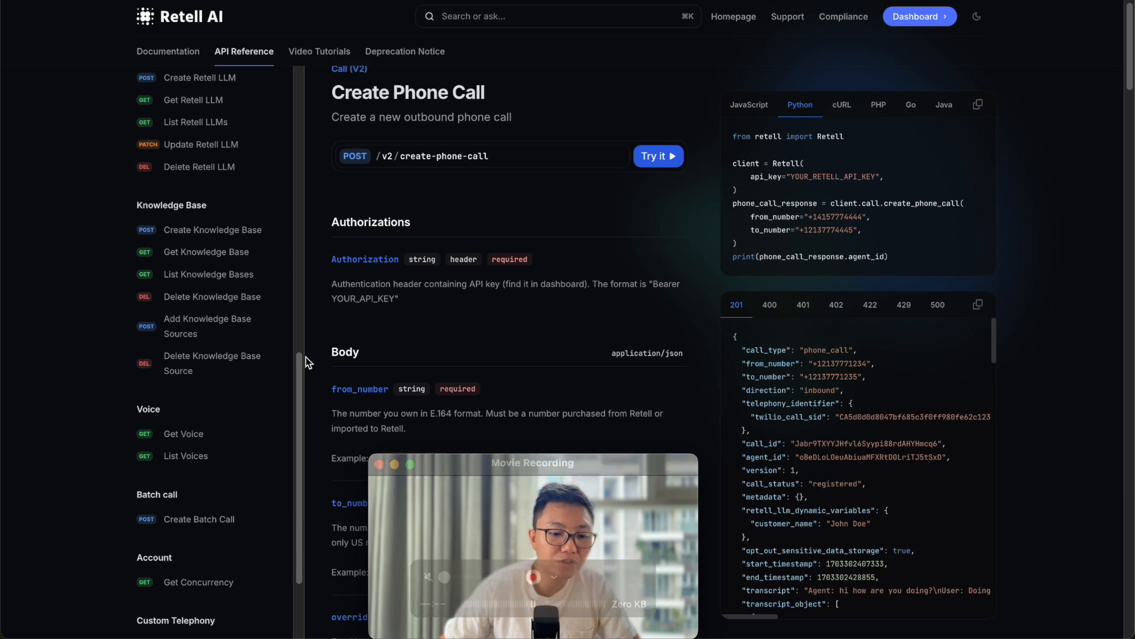
{"action": "scroll", "coordinate": [197, 414], "scroll_direction": "up", "scroll_amount": 1}
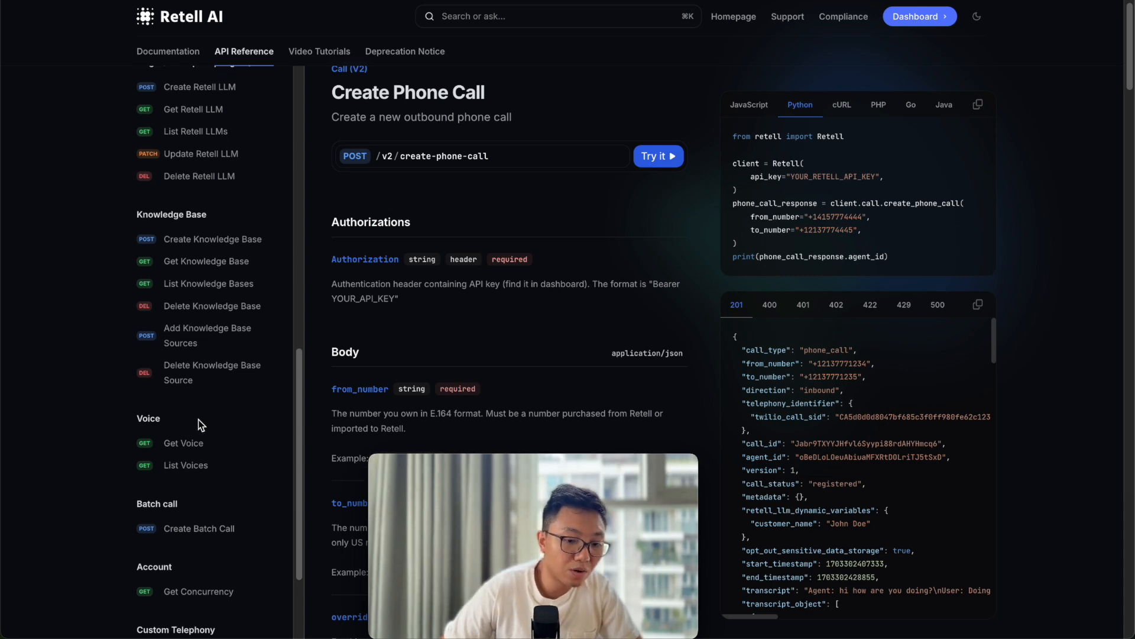
{"action": "scroll", "coordinate": [200, 424], "scroll_direction": "up", "scroll_amount": 3}
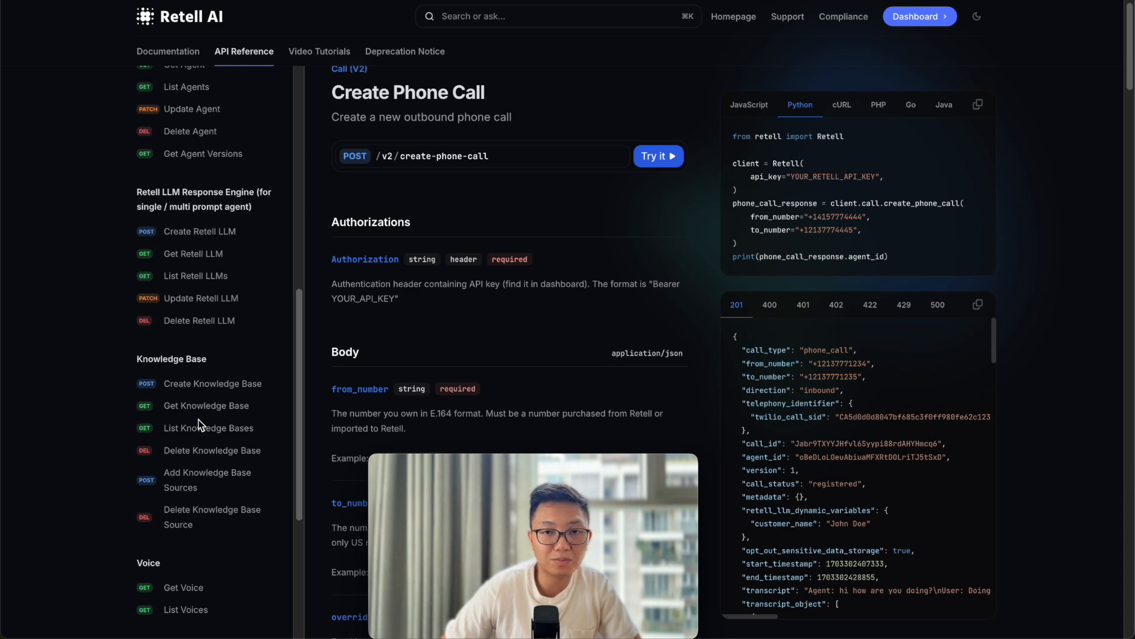
{"action": "mouse_move", "coordinate": [524, 469]}
{"action": "left_click_drag", "start_coordinate": [524, 468], "coordinate": [91, 457]}
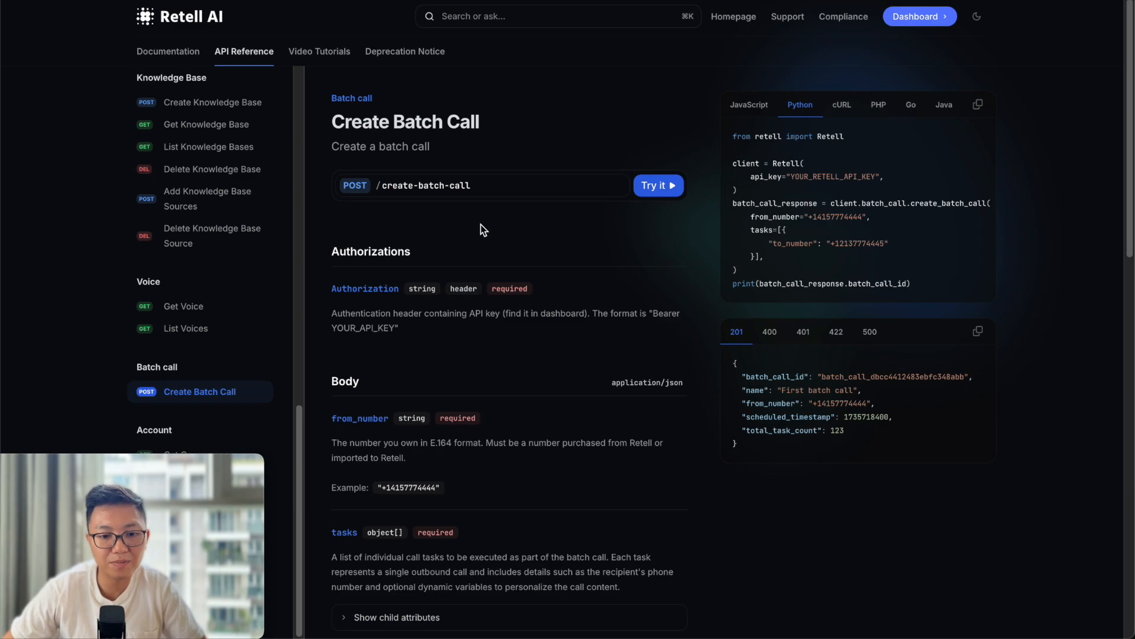
{"action": "key", "text": "ctrl+Tab"}
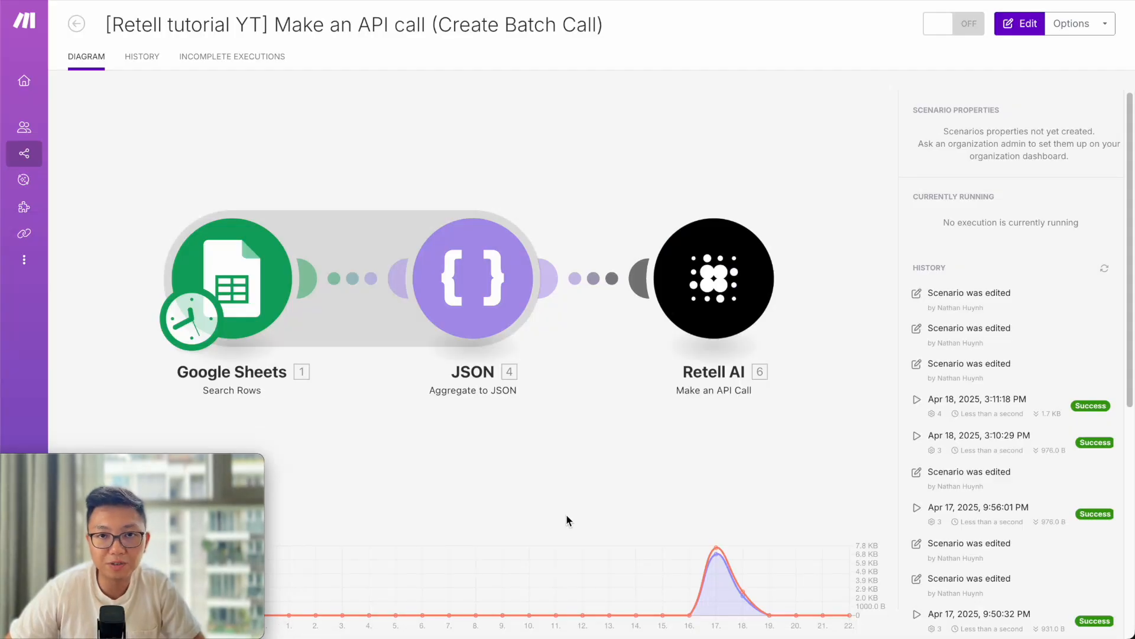
Open the batch-call scenario in the editor and switch to the Create Batch Call docs.
{"action": "left_click", "coordinate": [573, 503]}
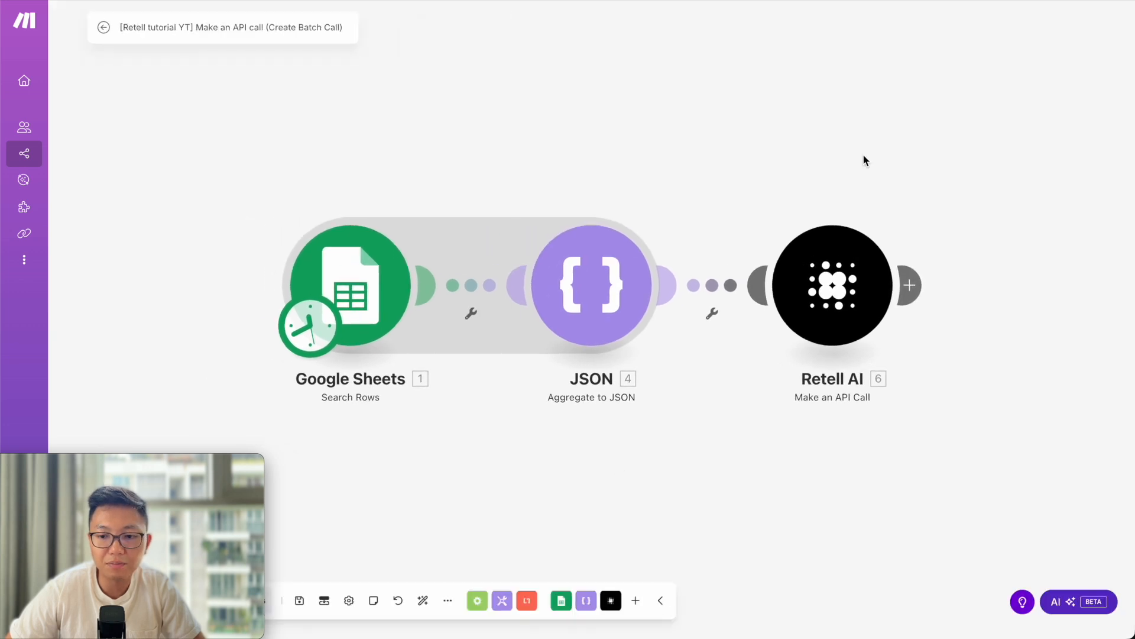
{"action": "key", "text": "ctrl+Tab"}
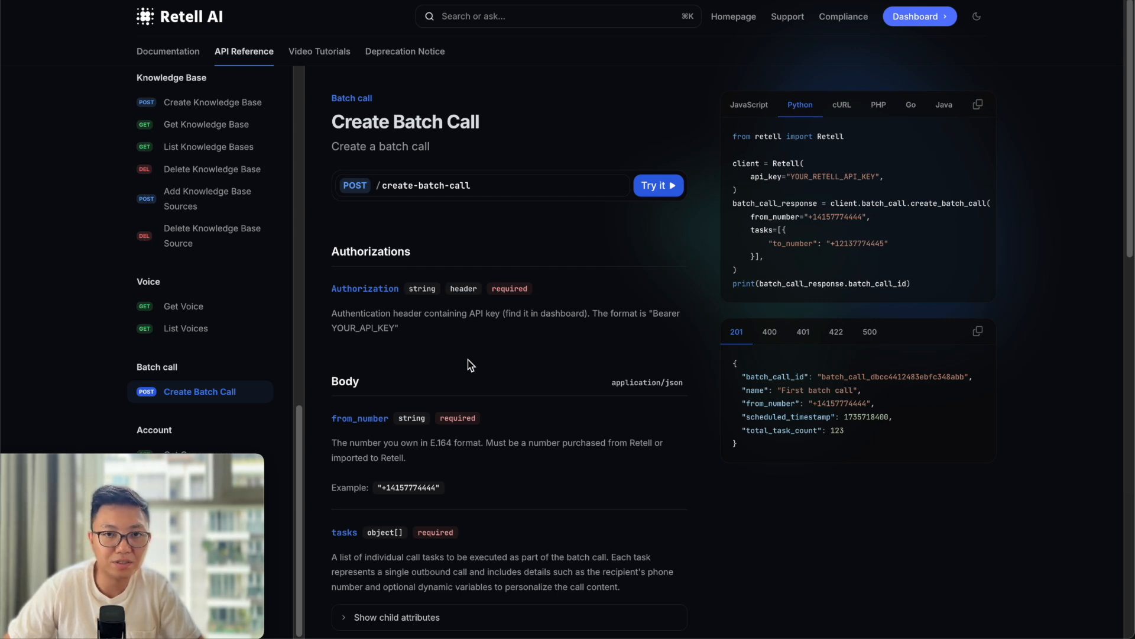
Expand the tasks parameter's child attributes in the Retell docs to read to_number and retell_llm_dynamic_variables.
{"action": "scroll", "coordinate": [502, 341], "scroll_direction": "down", "scroll_amount": 2}
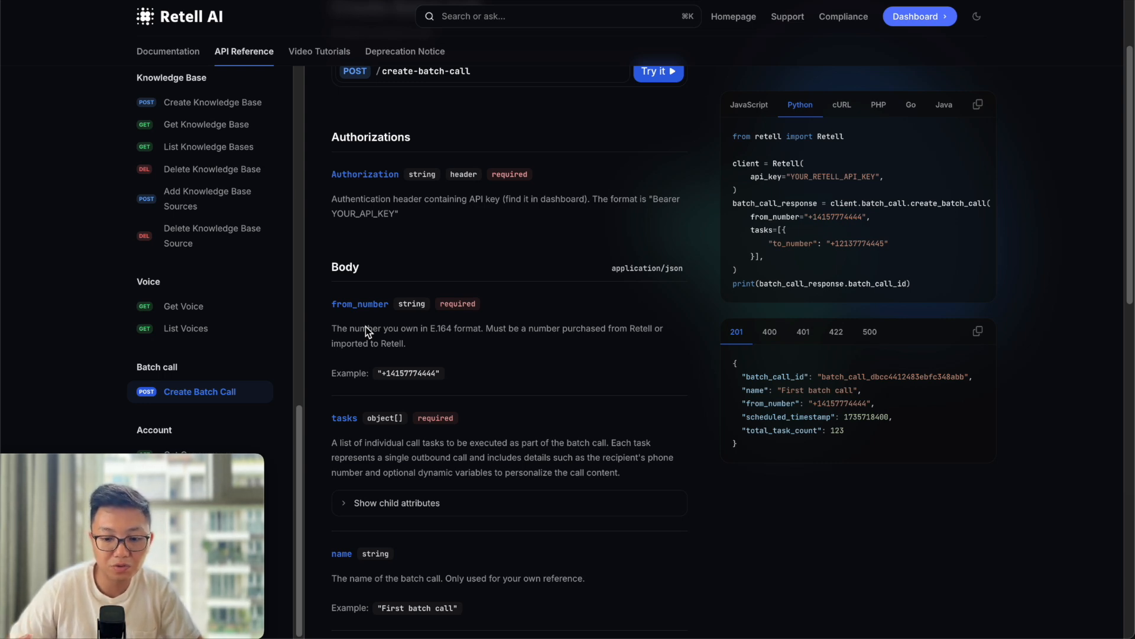
{"action": "scroll", "coordinate": [346, 473], "scroll_direction": "down", "scroll_amount": 1}
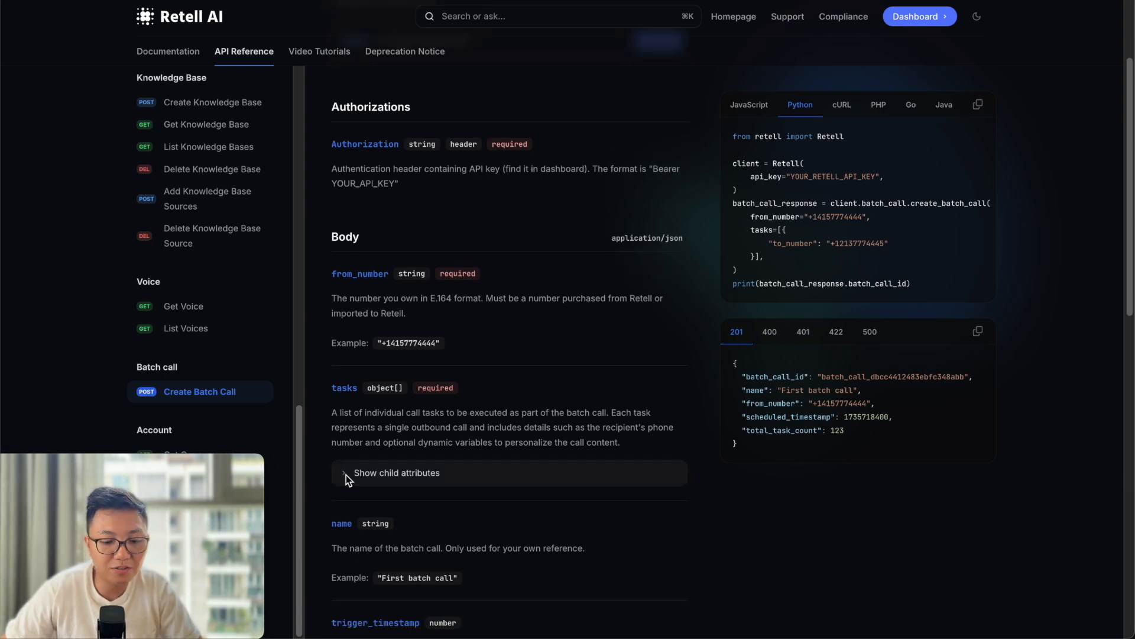
{"action": "left_click", "coordinate": [346, 474]}
{"action": "scroll", "coordinate": [351, 452], "scroll_direction": "down", "scroll_amount": 1}
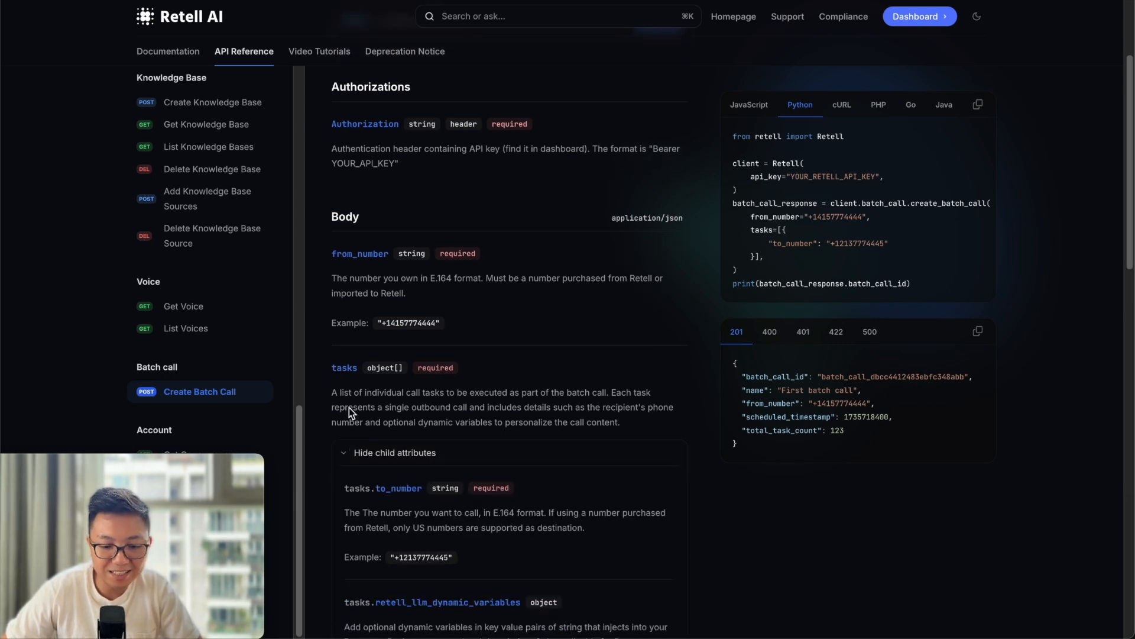
{"action": "scroll", "coordinate": [354, 404], "scroll_direction": "down", "scroll_amount": 1}
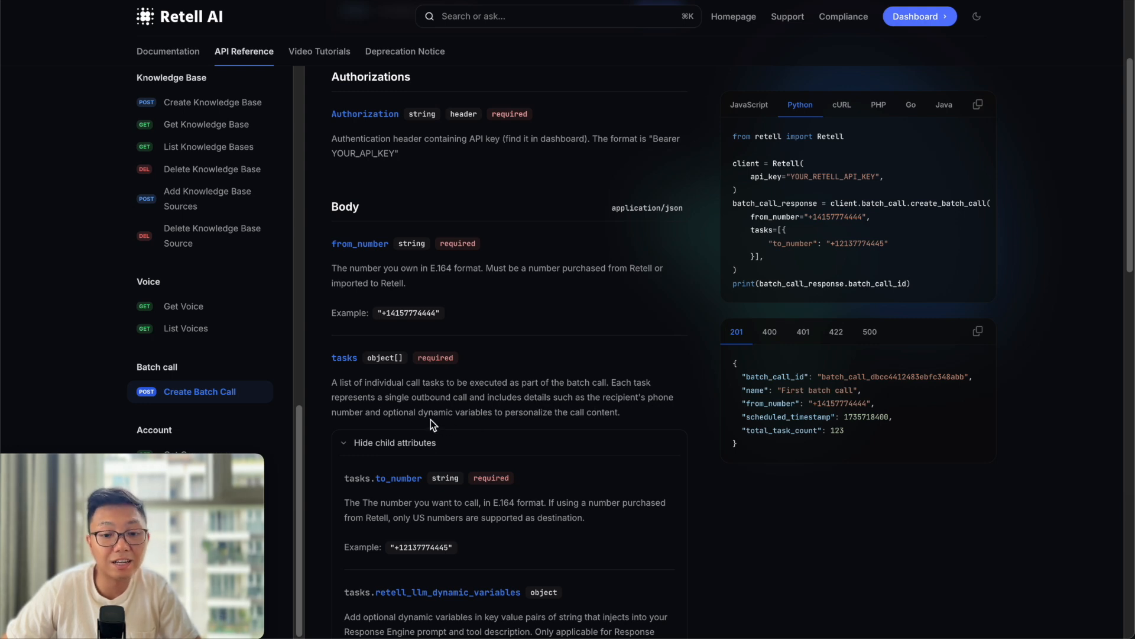
{"action": "scroll", "coordinate": [472, 374], "scroll_direction": "down", "scroll_amount": 3}
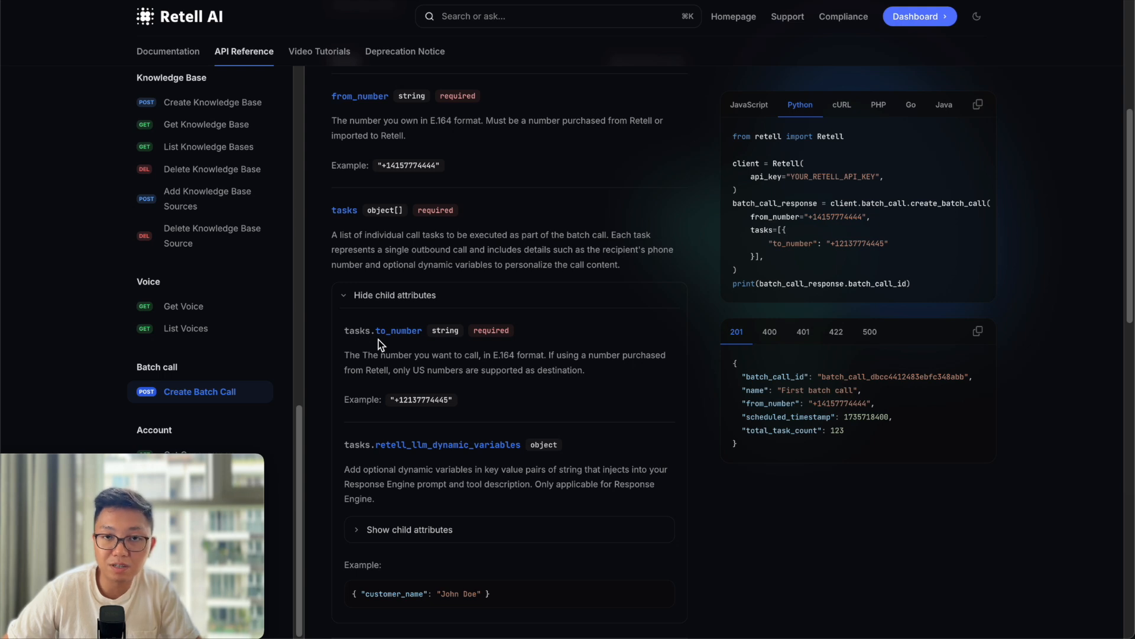
{"action": "scroll", "coordinate": [379, 339], "scroll_direction": "down", "scroll_amount": 1}
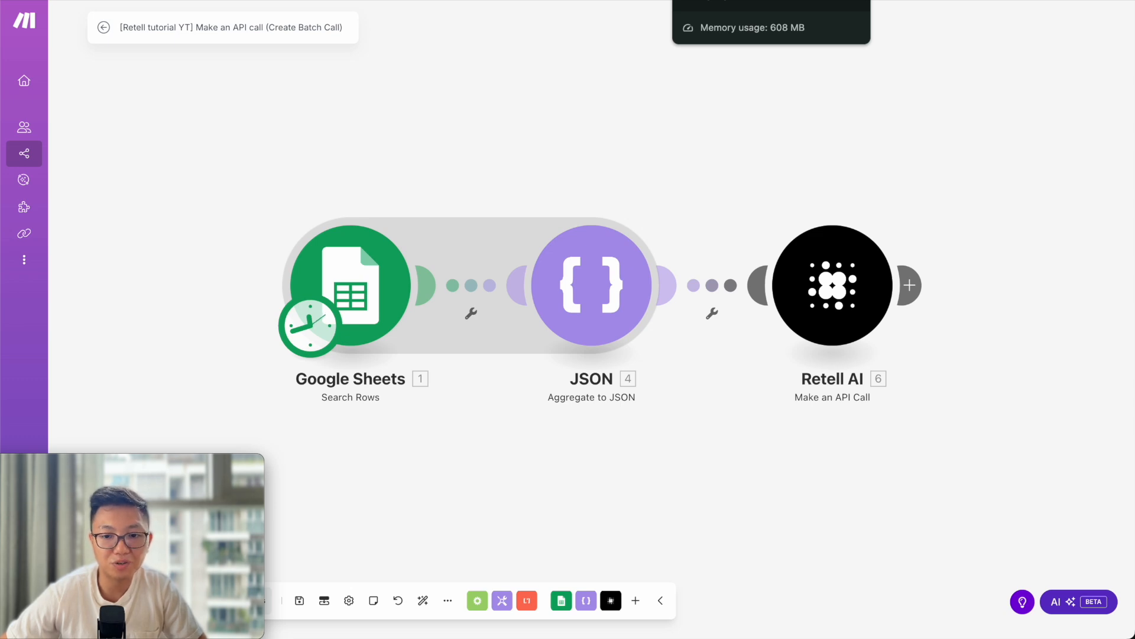
{"action": "left_click", "coordinate": [724, 0]}
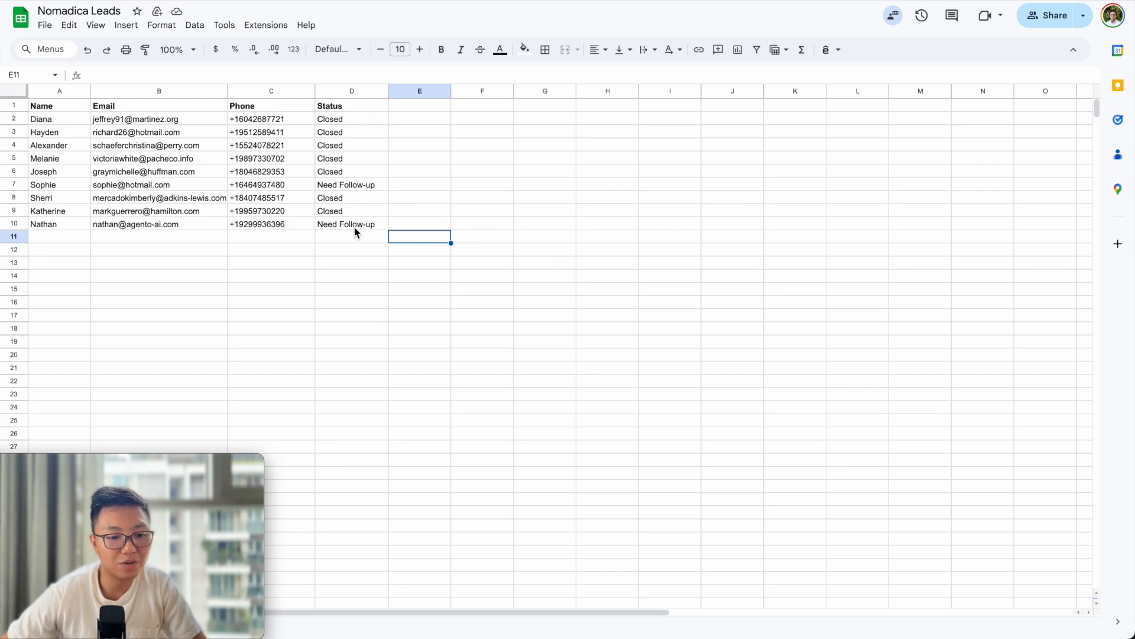
{"action": "left_click", "coordinate": [19, 223]}
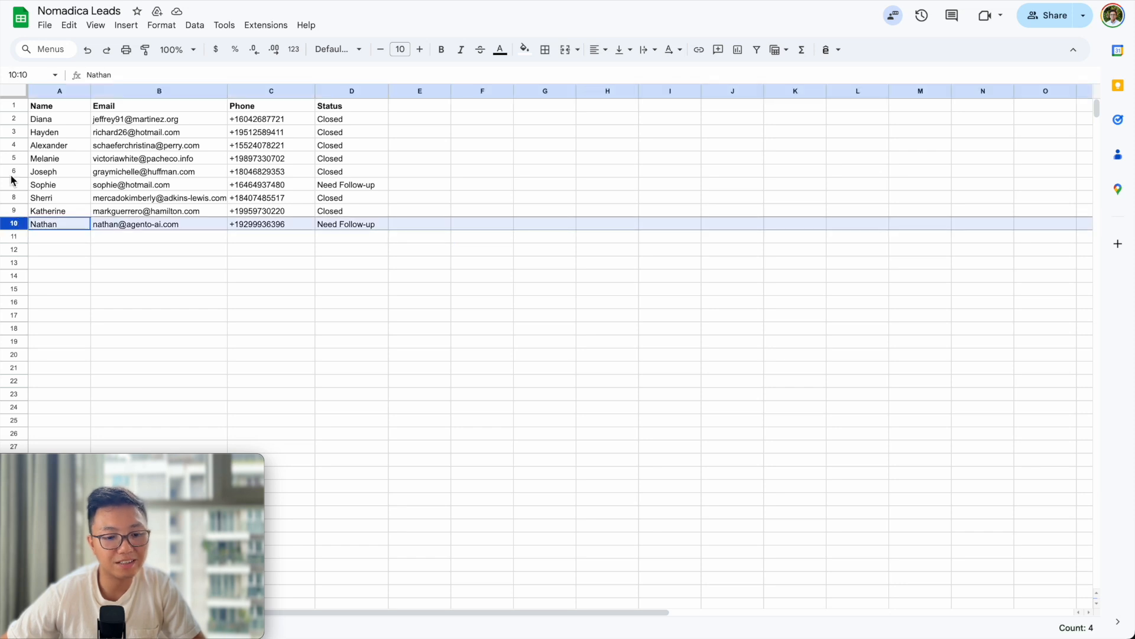
{"action": "left_click", "coordinate": [13, 188], "text": "ctrl"}
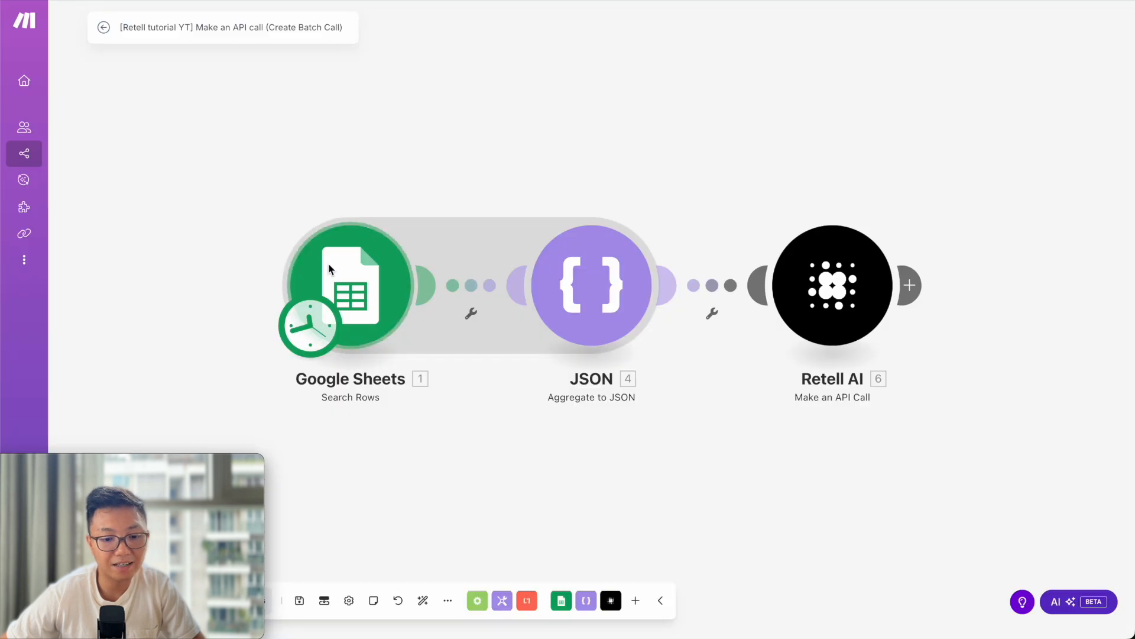
{"action": "left_click", "coordinate": [359, 277]}
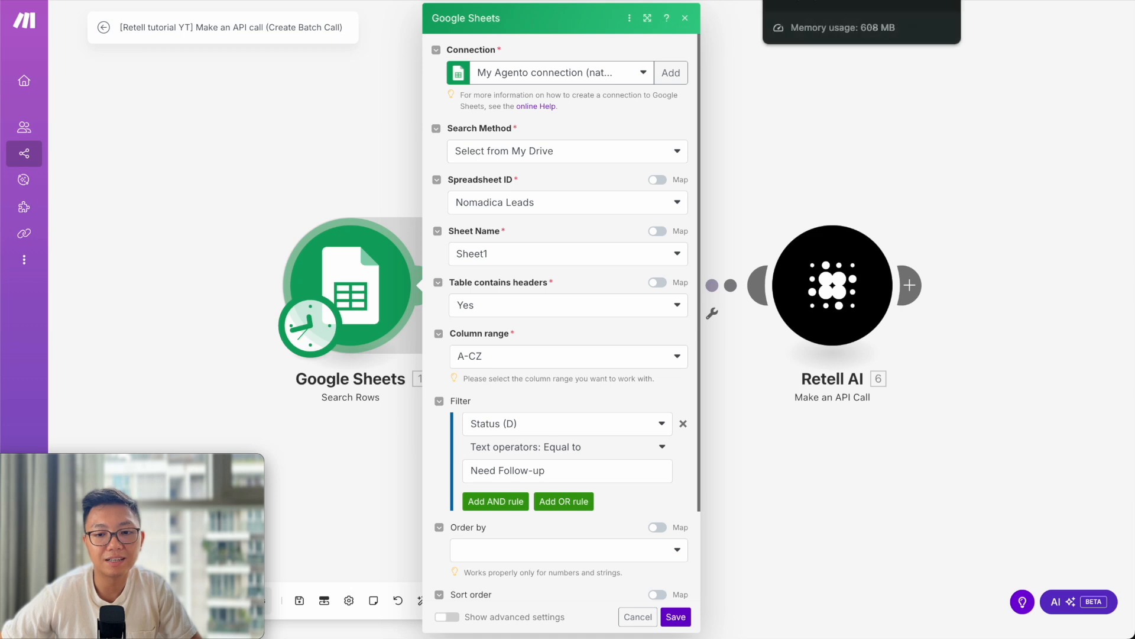
{"action": "left_click", "coordinate": [710, 0]}
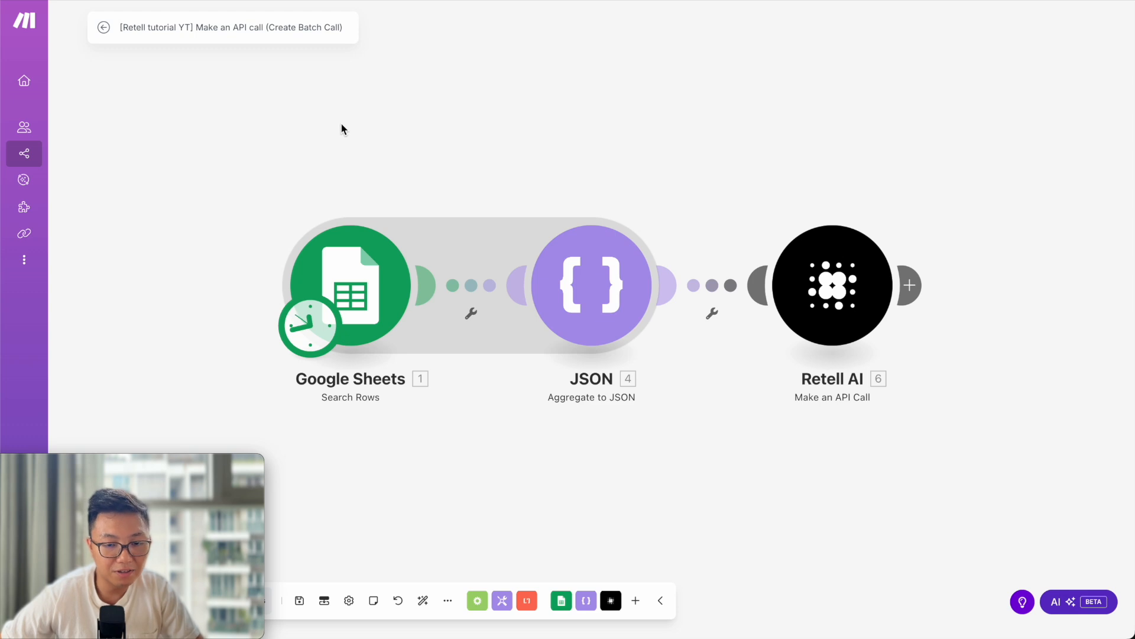
{"action": "left_click", "coordinate": [616, 292]}
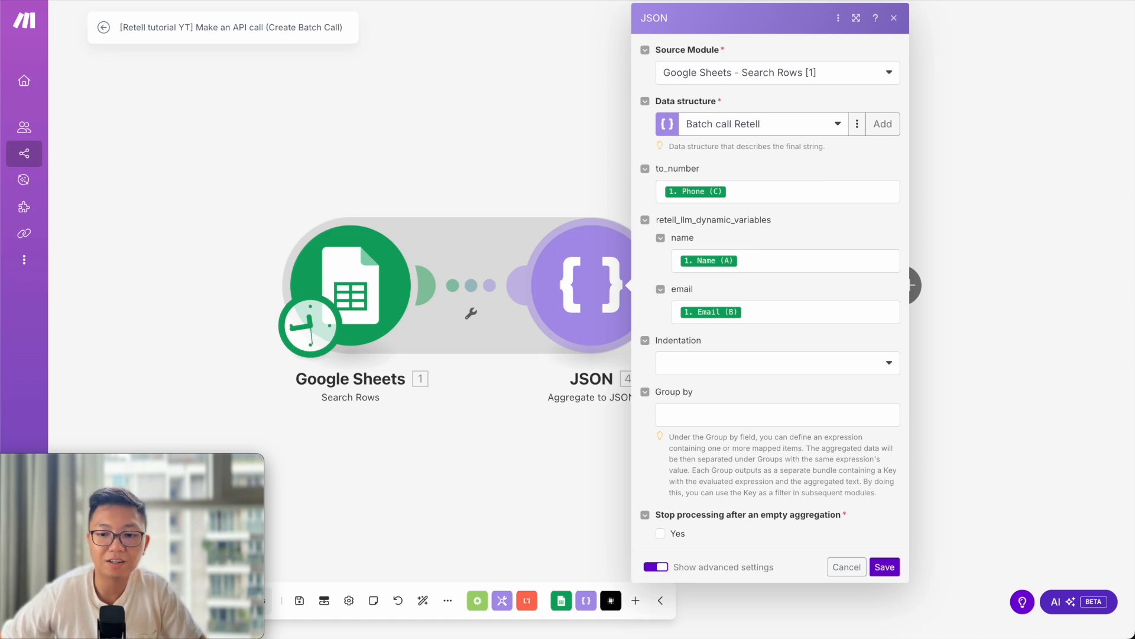
{"action": "key", "text": "ctrl+Tab"}
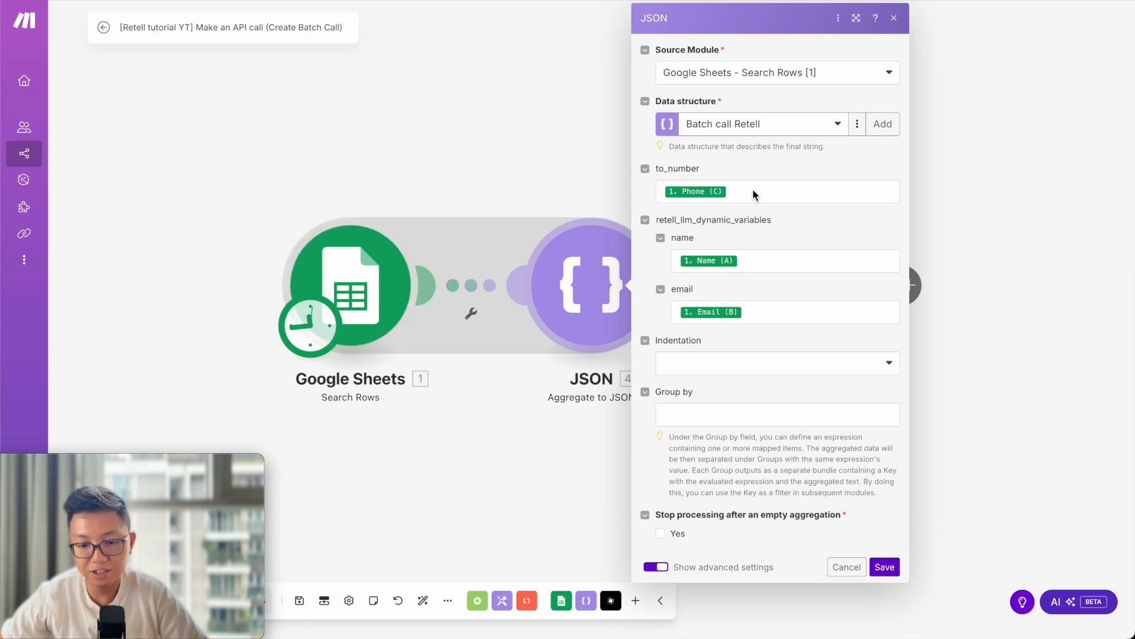
{"action": "left_click", "coordinate": [779, 196]}
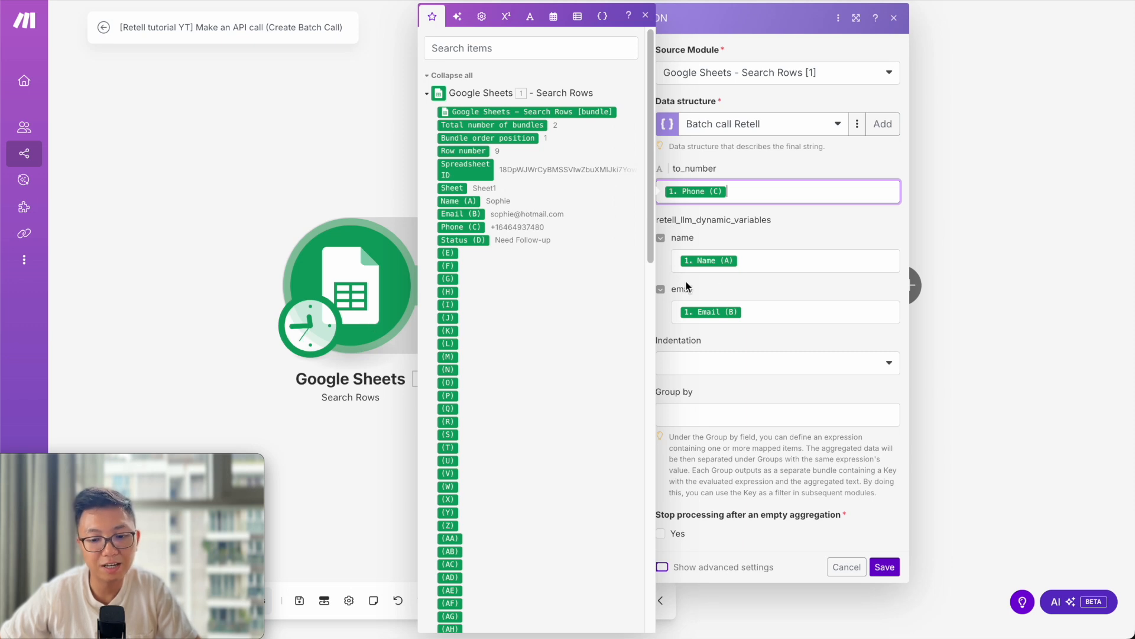
{"action": "left_click", "coordinate": [758, 239]}
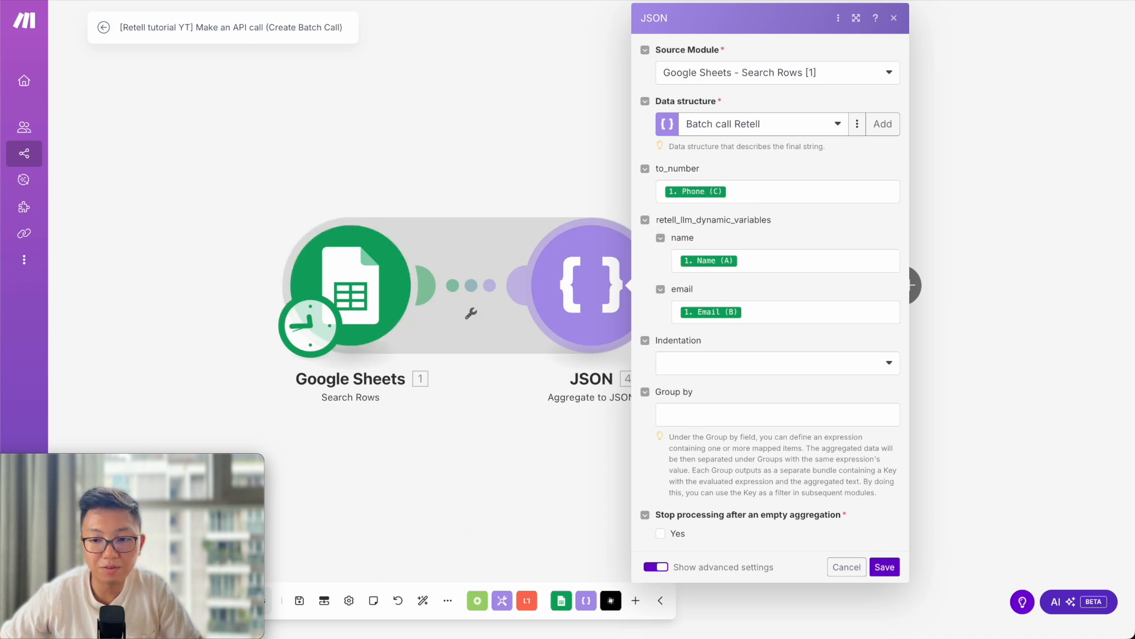
{"action": "key", "text": "ctrl+Tab"}
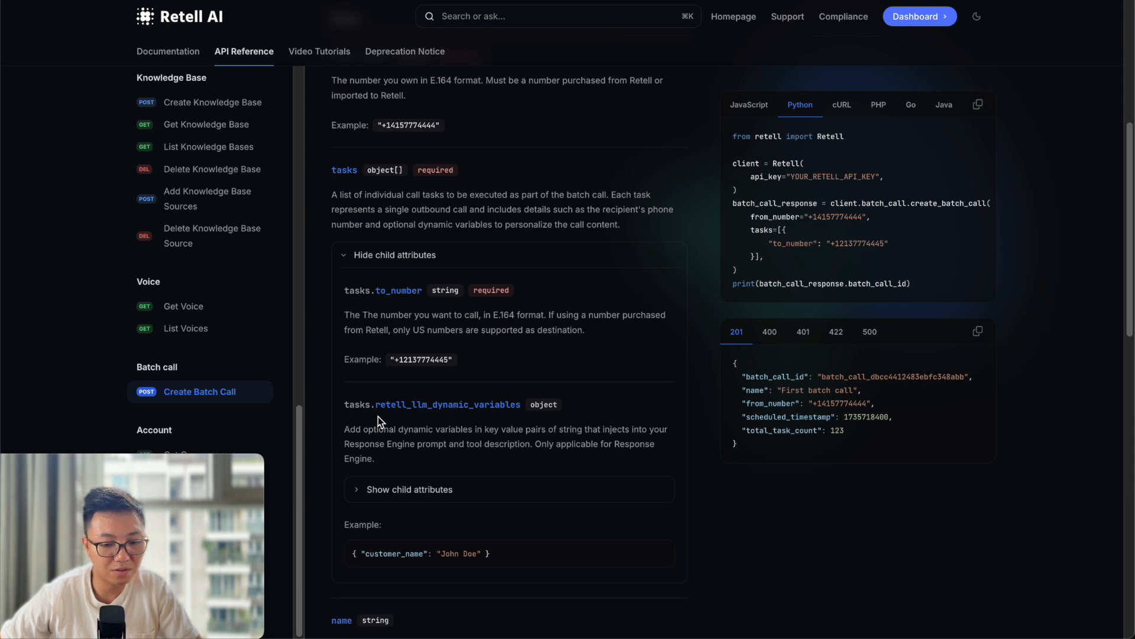
{"action": "key", "text": "ctrl+Tab"}
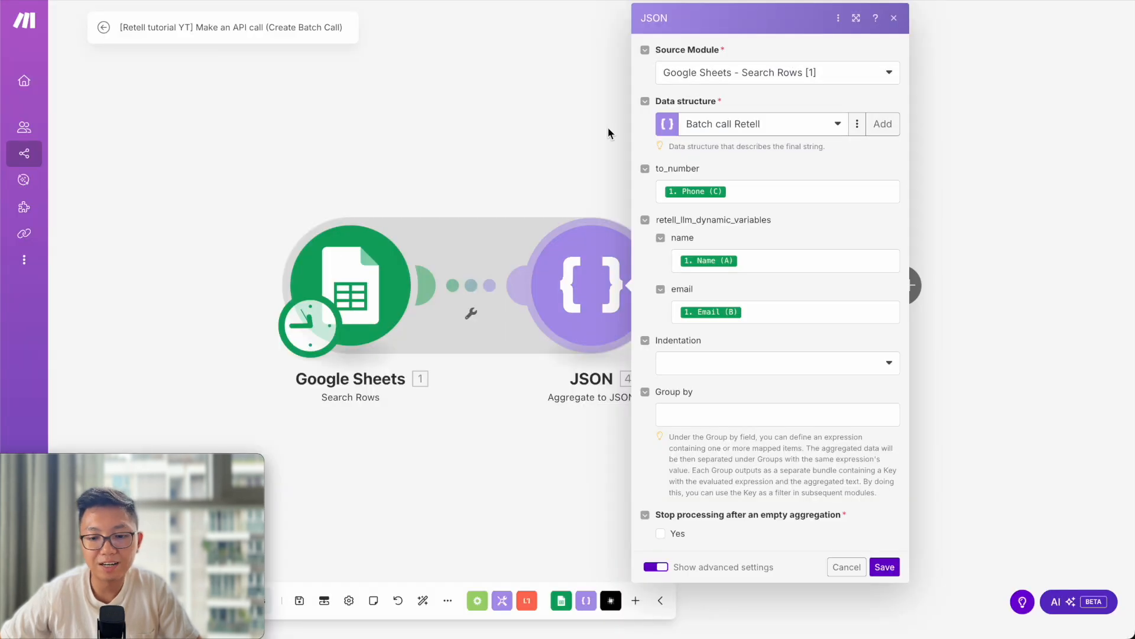
{"action": "left_click", "coordinate": [776, 260]}
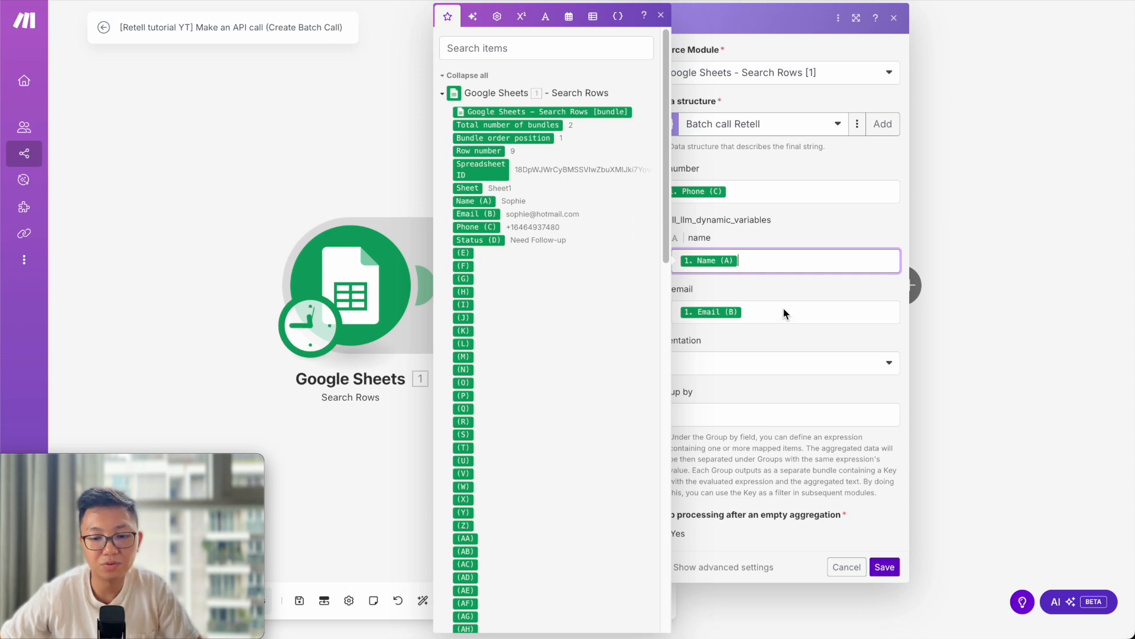
{"action": "left_click", "coordinate": [791, 289]}
{"action": "left_click", "coordinate": [603, 313]}
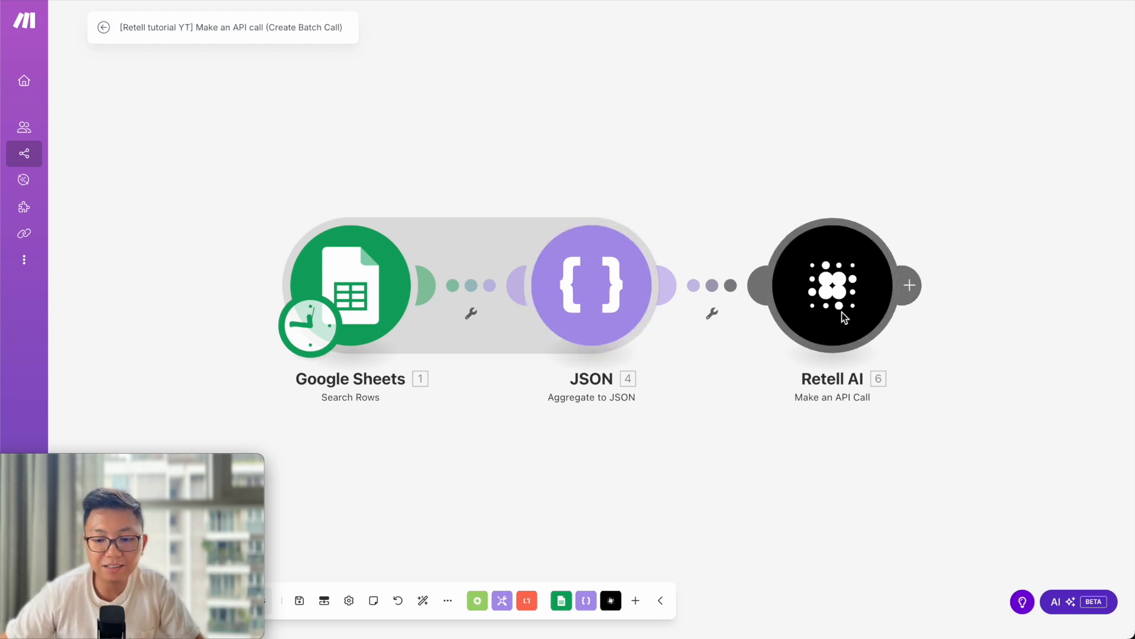
Open the Retell AI API Call module settings and copy the /create-batch-call endpoint path.
{"action": "left_click", "coordinate": [797, 244]}
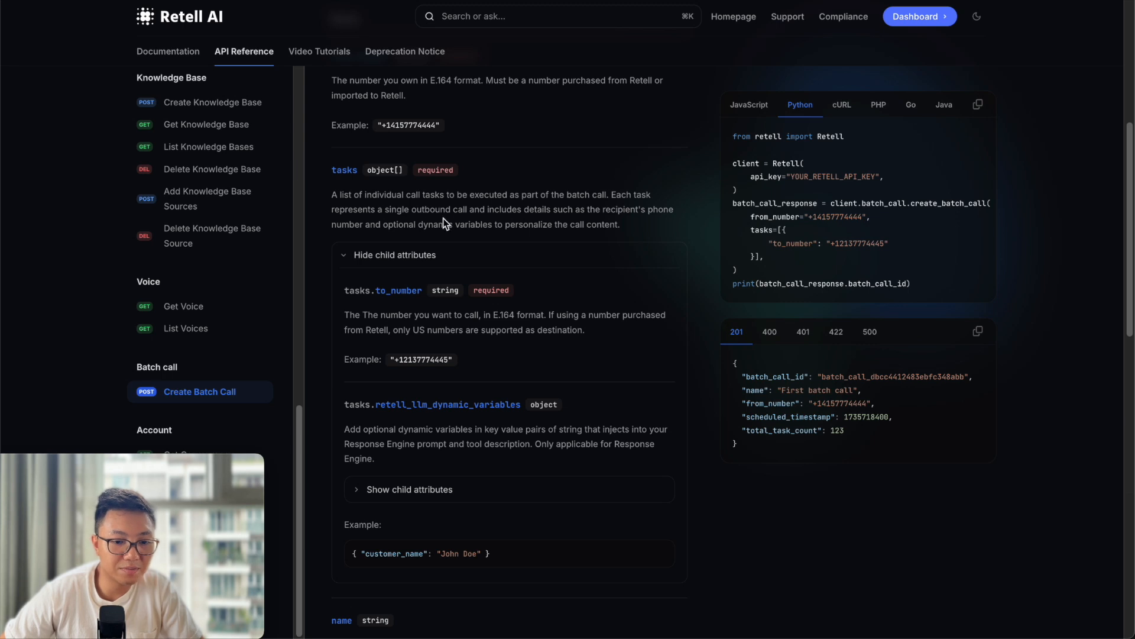
{"action": "scroll", "coordinate": [451, 222], "scroll_direction": "up", "scroll_amount": 6}
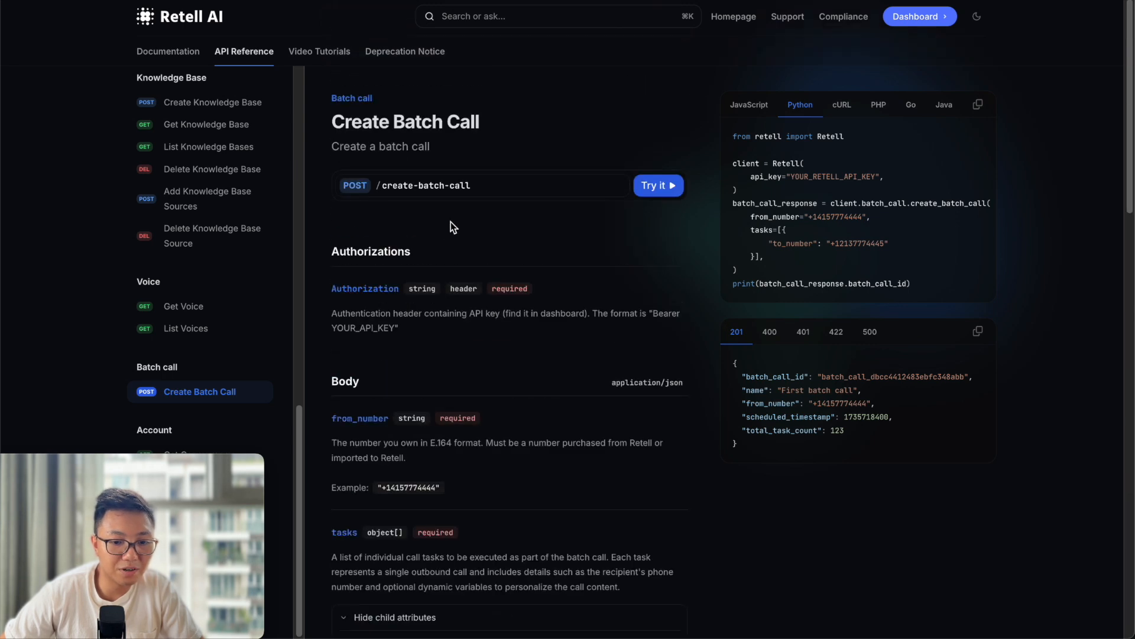
{"action": "left_click", "coordinate": [620, 186]}
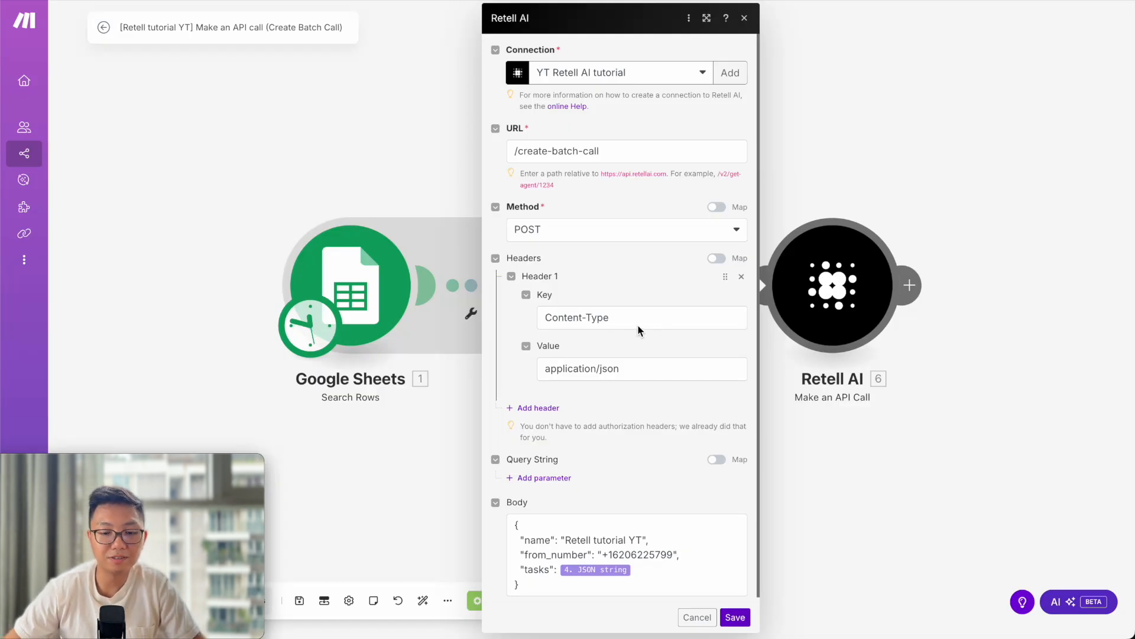
{"action": "scroll", "coordinate": [645, 326], "scroll_direction": "down", "scroll_amount": 1}
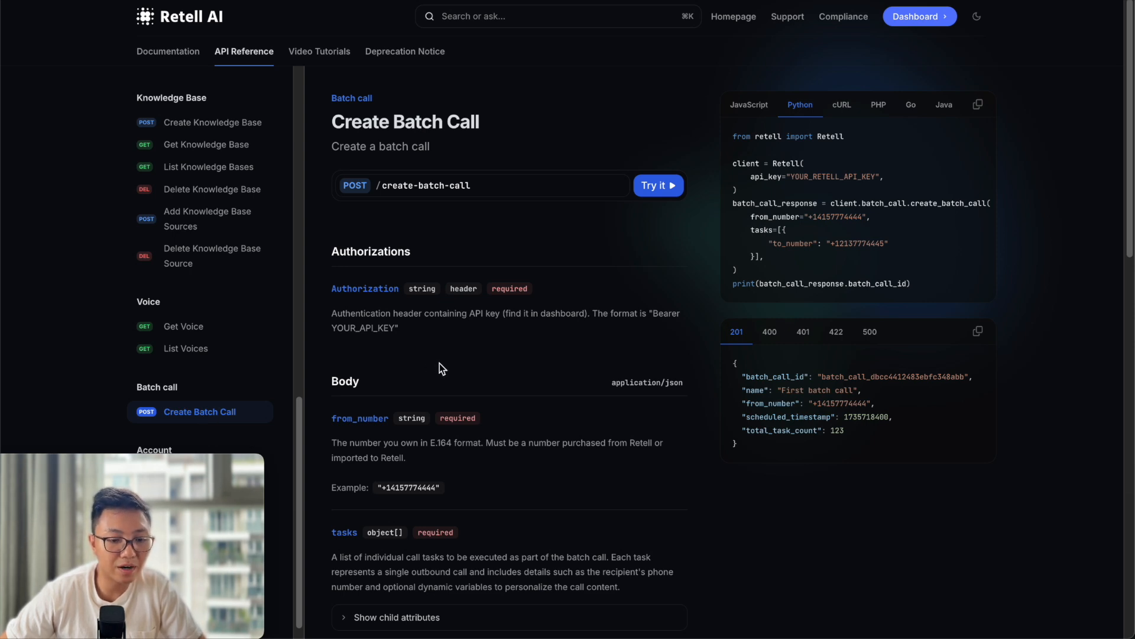
Bring up the Create Batch Call reference page in the Retell docs to review its body parameters.
{"action": "left_click", "coordinate": [195, 329]}
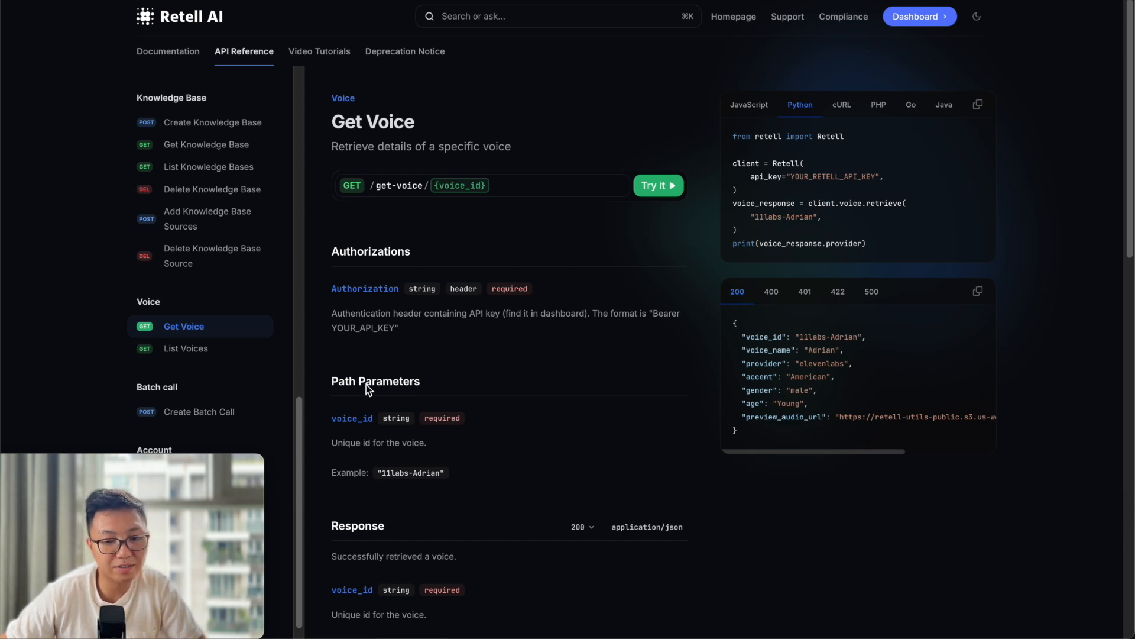
{"action": "left_click", "coordinate": [519, 1]}
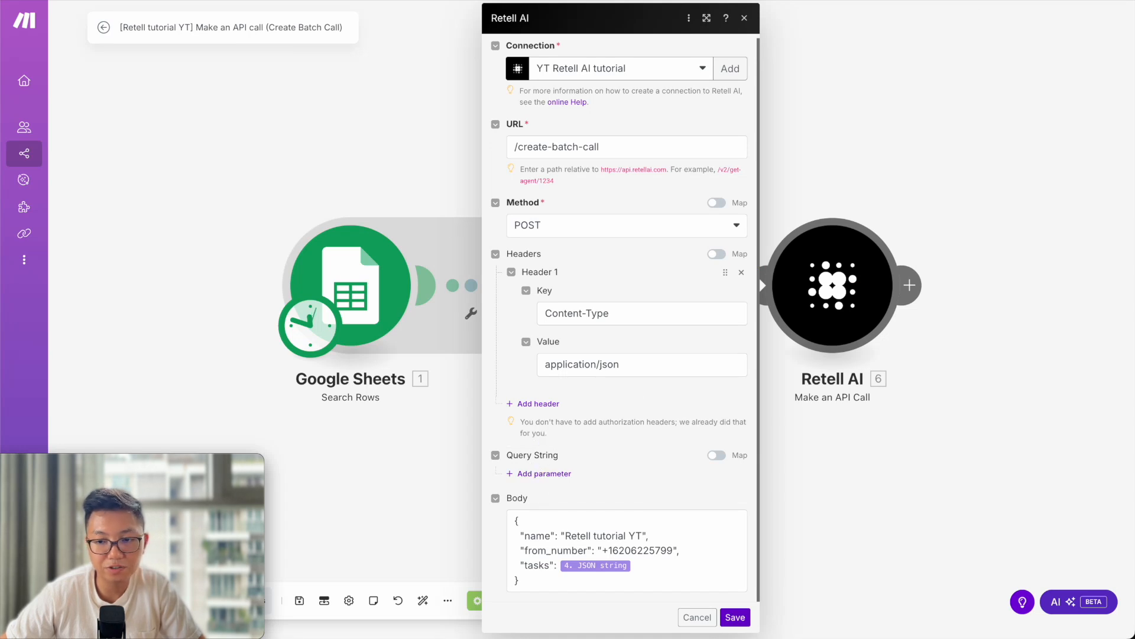
{"action": "left_click", "coordinate": [520, 1]}
{"action": "left_click", "coordinate": [197, 417]}
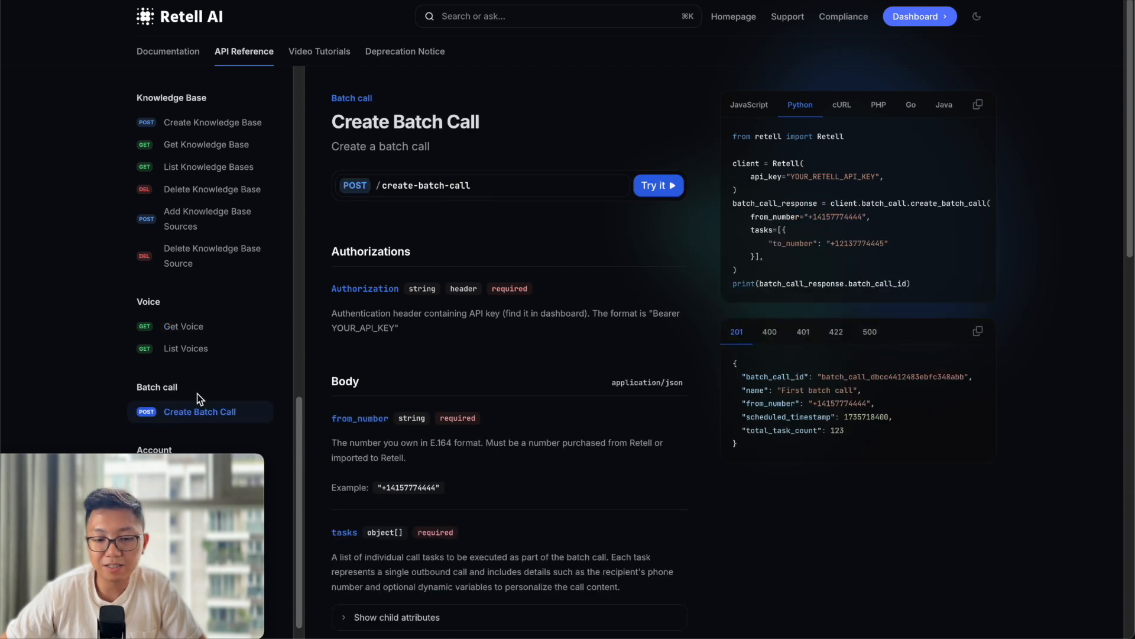
{"action": "scroll", "coordinate": [378, 388], "scroll_direction": "down", "scroll_amount": 3}
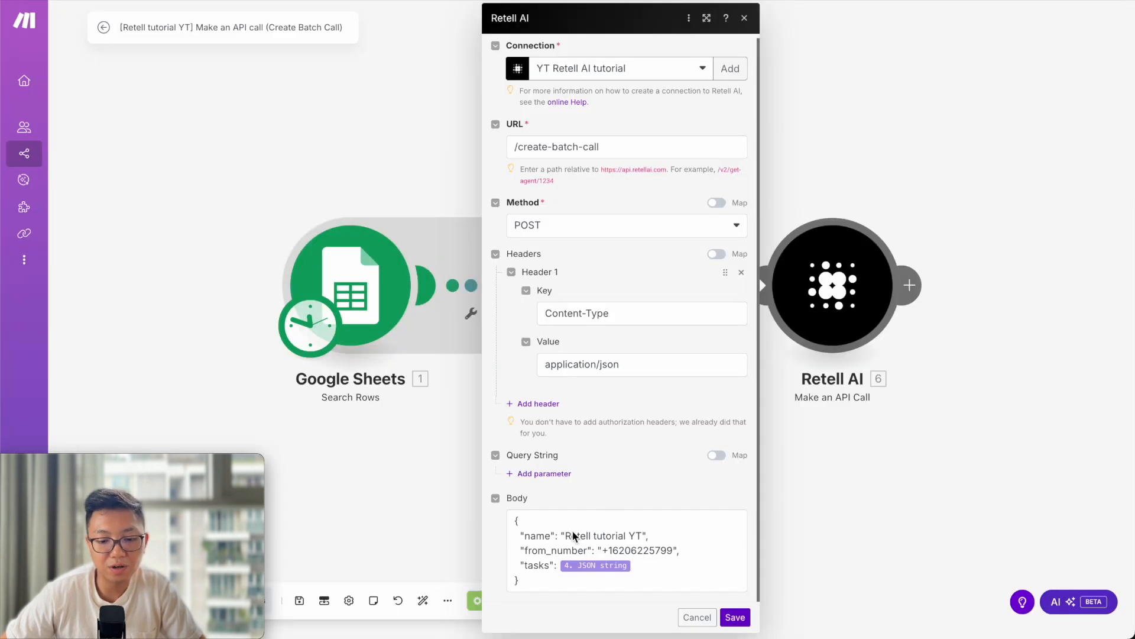
Check the Retell AI request body against the Create Batch Call docs, then save the module settings.
{"action": "left_click", "coordinate": [540, 532]}
{"action": "left_click", "coordinate": [516, 520]}
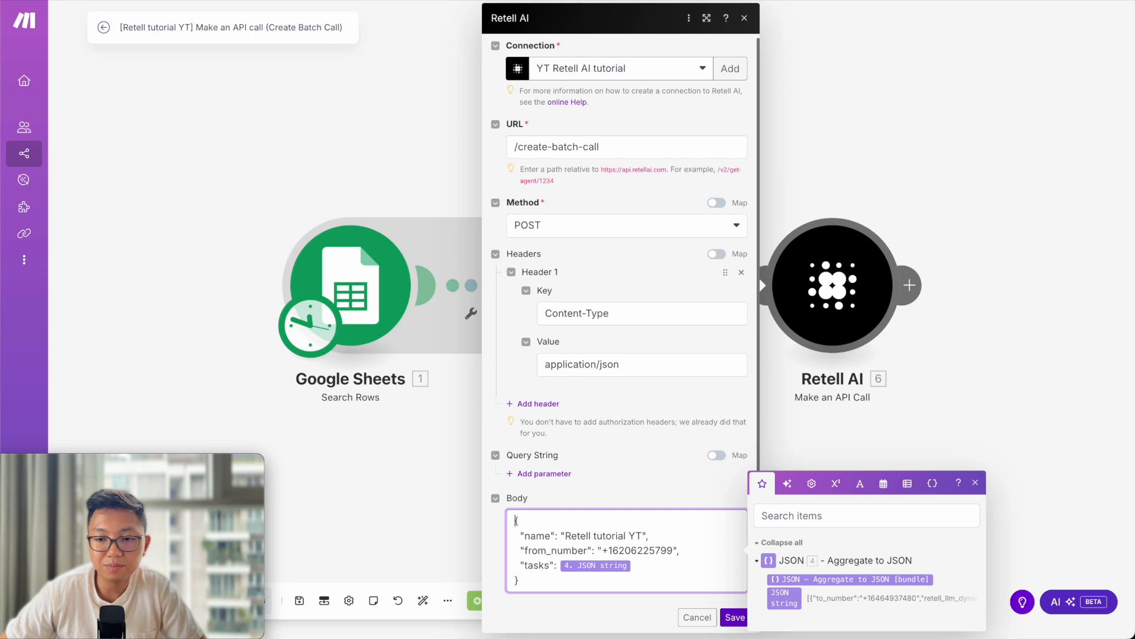
{"action": "left_click", "coordinate": [928, 1]}
{"action": "scroll", "coordinate": [371, 385], "scroll_direction": "up", "scroll_amount": 1}
{"action": "scroll", "coordinate": [369, 383], "scroll_direction": "down", "scroll_amount": 2}
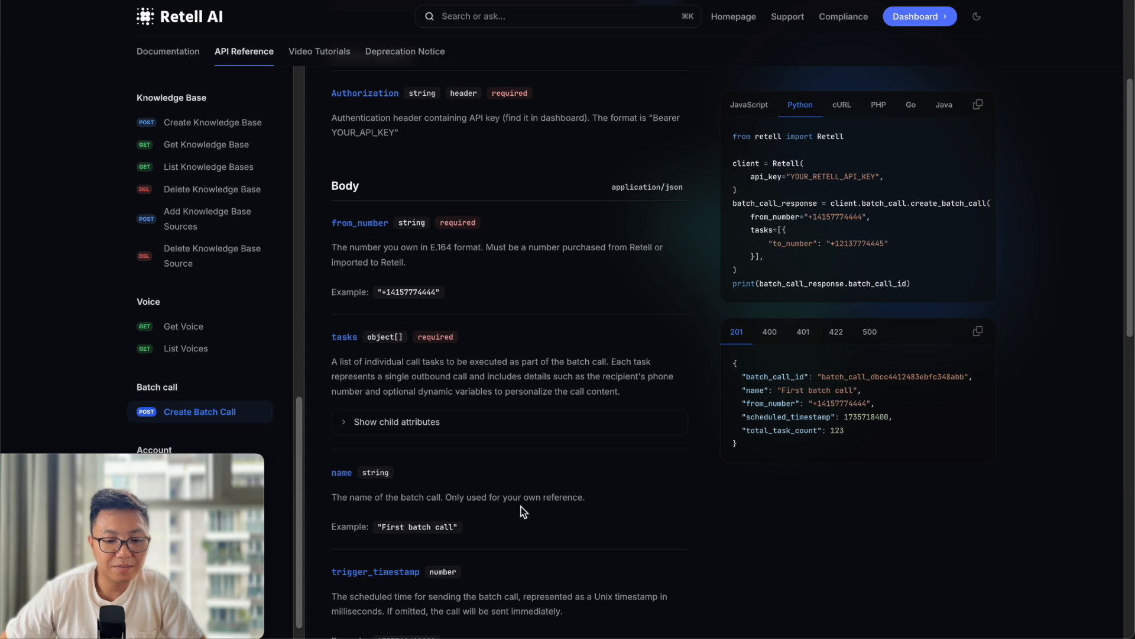
{"action": "left_click", "coordinate": [331, 1]}
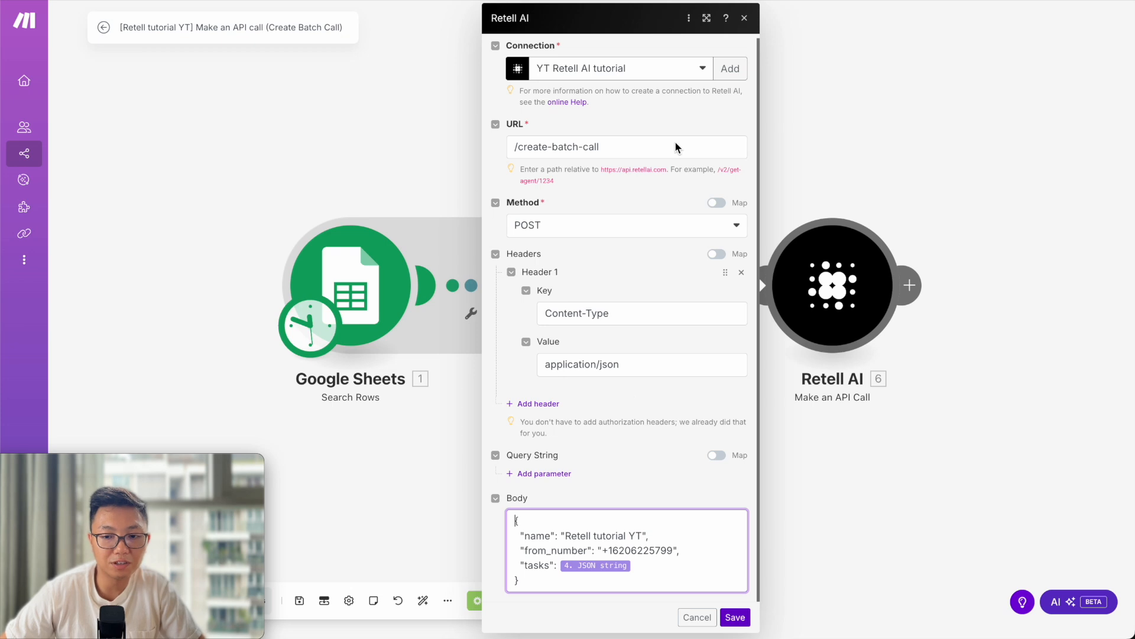
{"action": "left_click", "coordinate": [542, 568]}
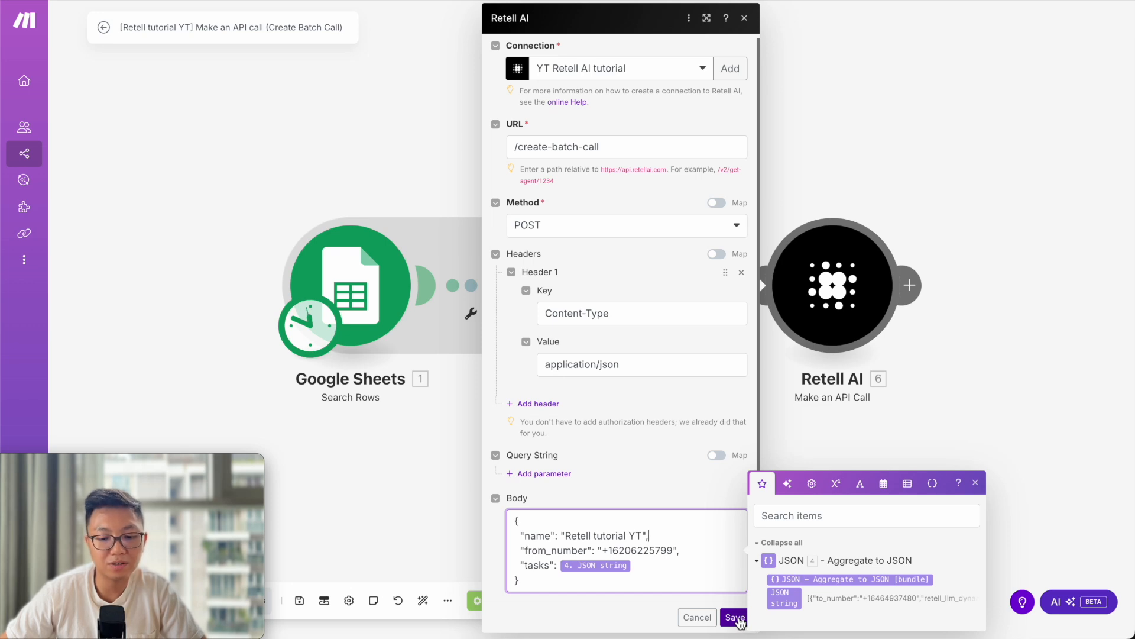
{"action": "left_click", "coordinate": [737, 618]}
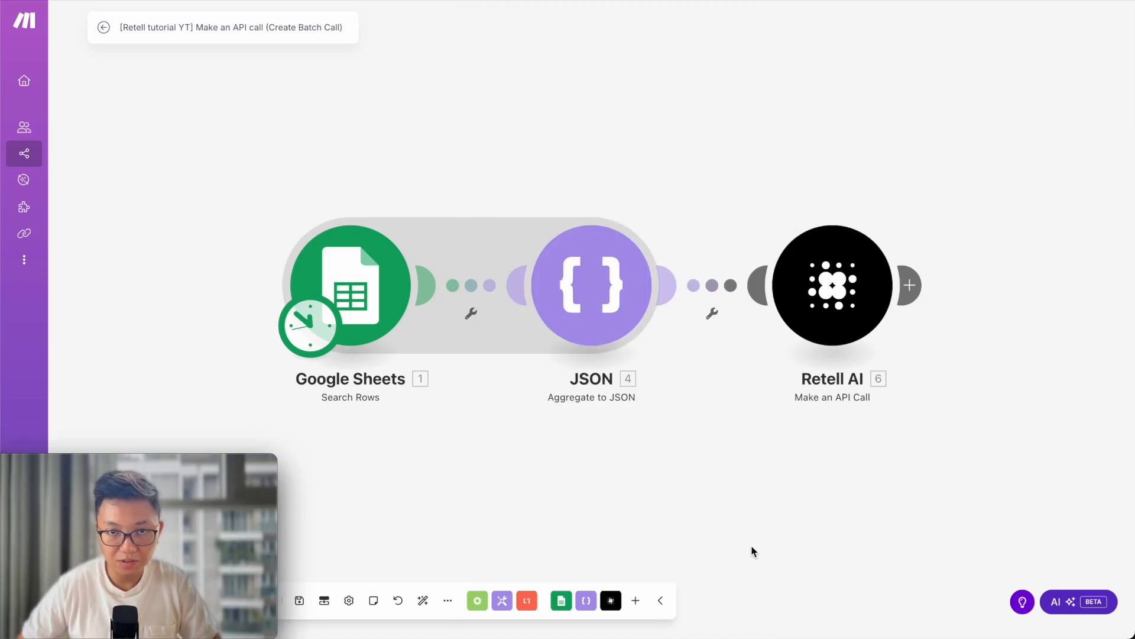
Run the Google Sheets → JSON → Retell AI scenario once.
{"action": "mouse_move", "coordinate": [151, 463]}
{"action": "left_click_drag", "start_coordinate": [150, 463], "coordinate": [639, 522]}
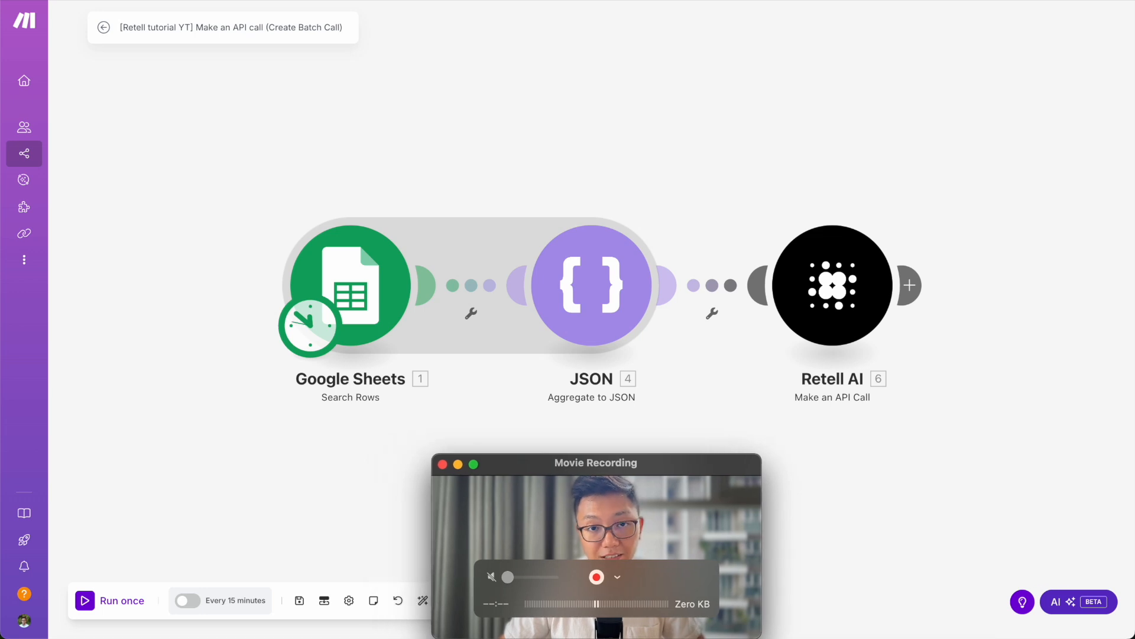
{"action": "left_click", "coordinate": [85, 601]}
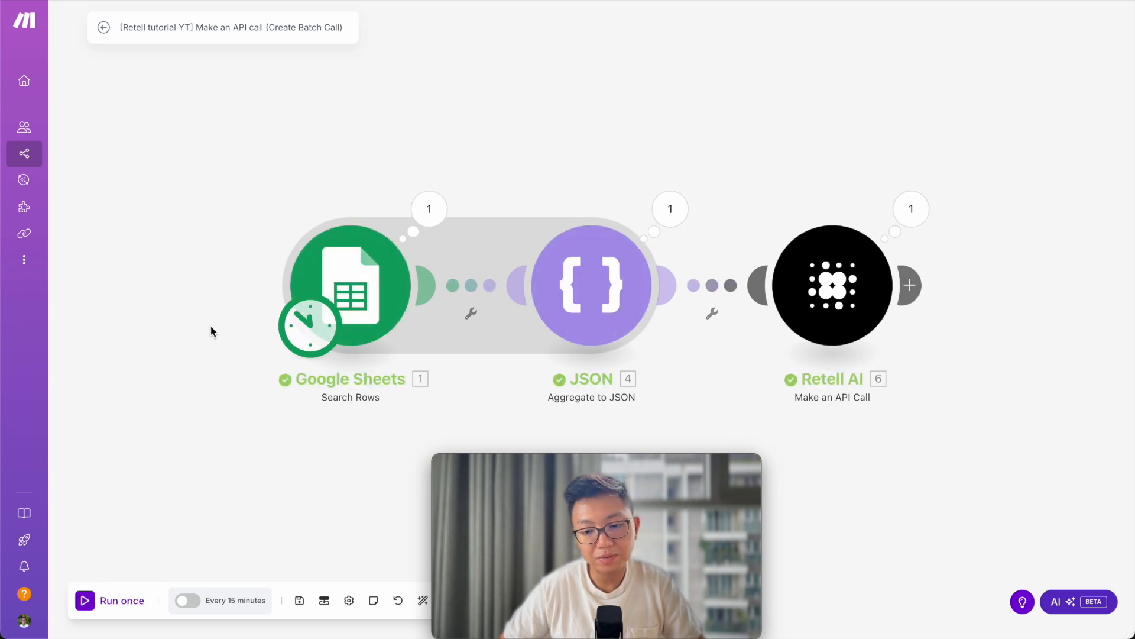
Inspect the Google Sheets, JSON and Retell AI outputs, confirming status 200, then switch to the dialer.
{"action": "left_click", "coordinate": [429, 209]}
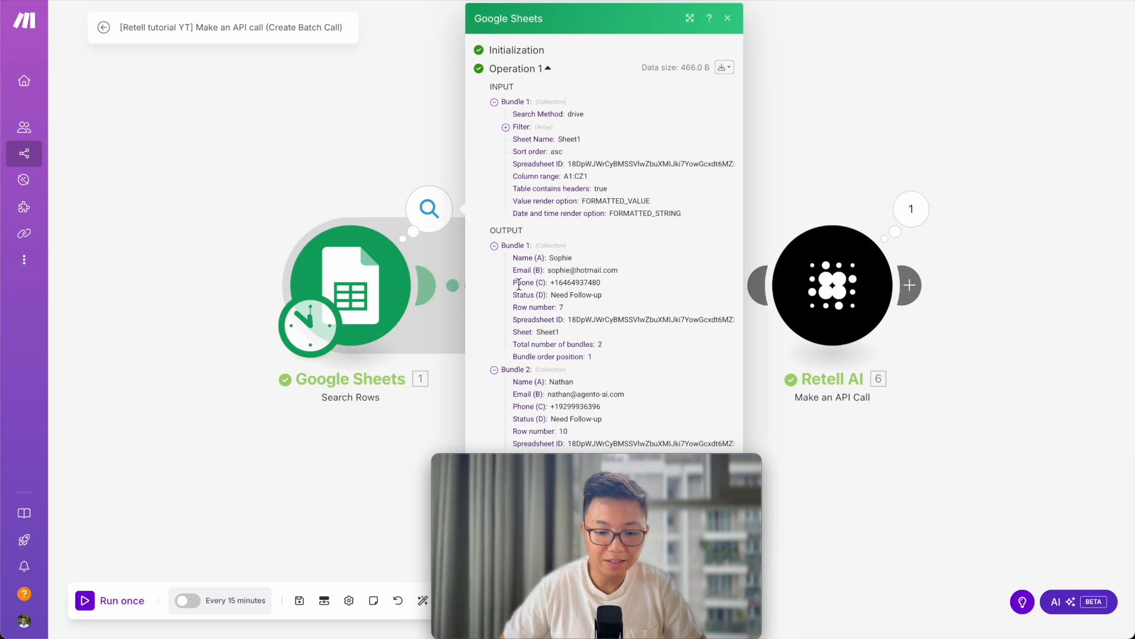
{"action": "left_click", "coordinate": [494, 244]}
{"action": "left_click", "coordinate": [494, 257]}
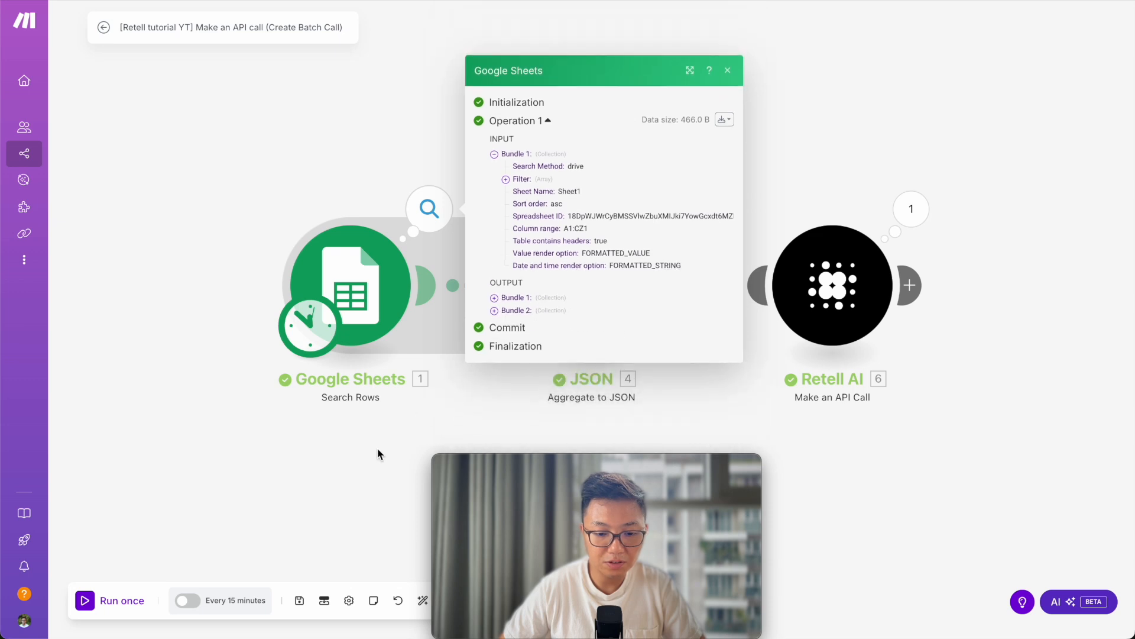
{"action": "left_click", "coordinate": [378, 448]}
{"action": "left_click", "coordinate": [669, 209]}
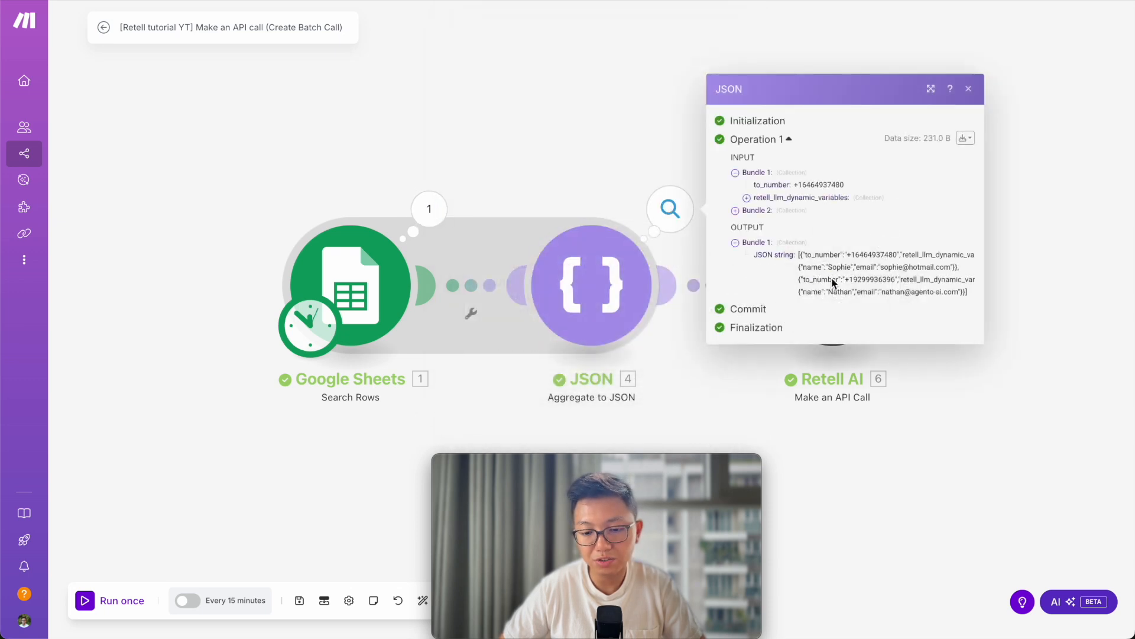
{"action": "left_click", "coordinate": [1069, 214]}
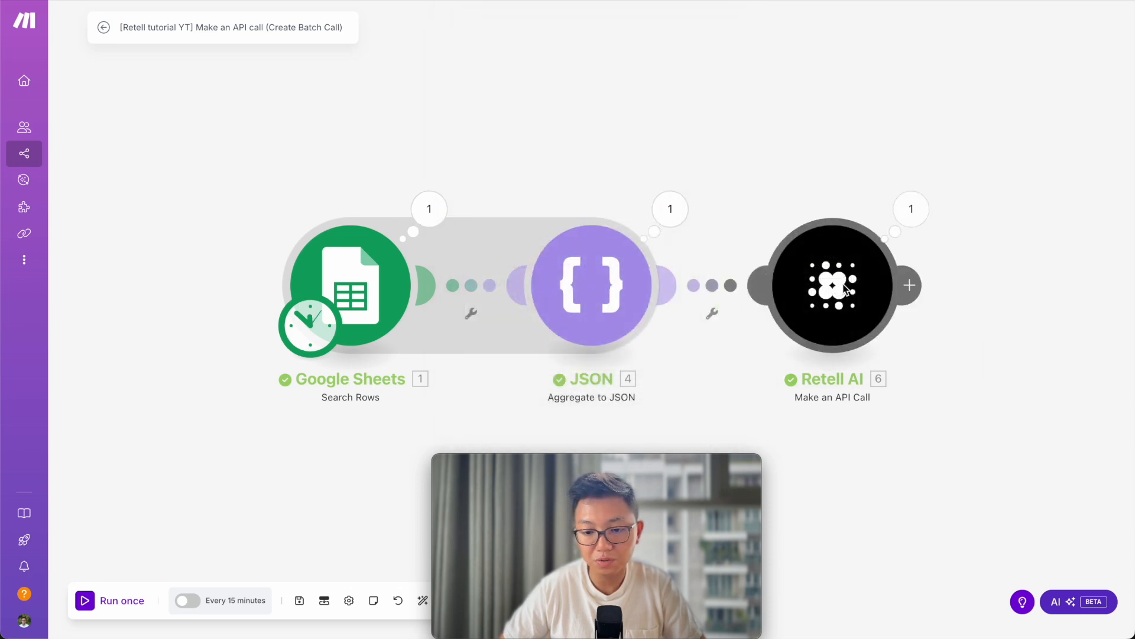
{"action": "left_click", "coordinate": [914, 208]}
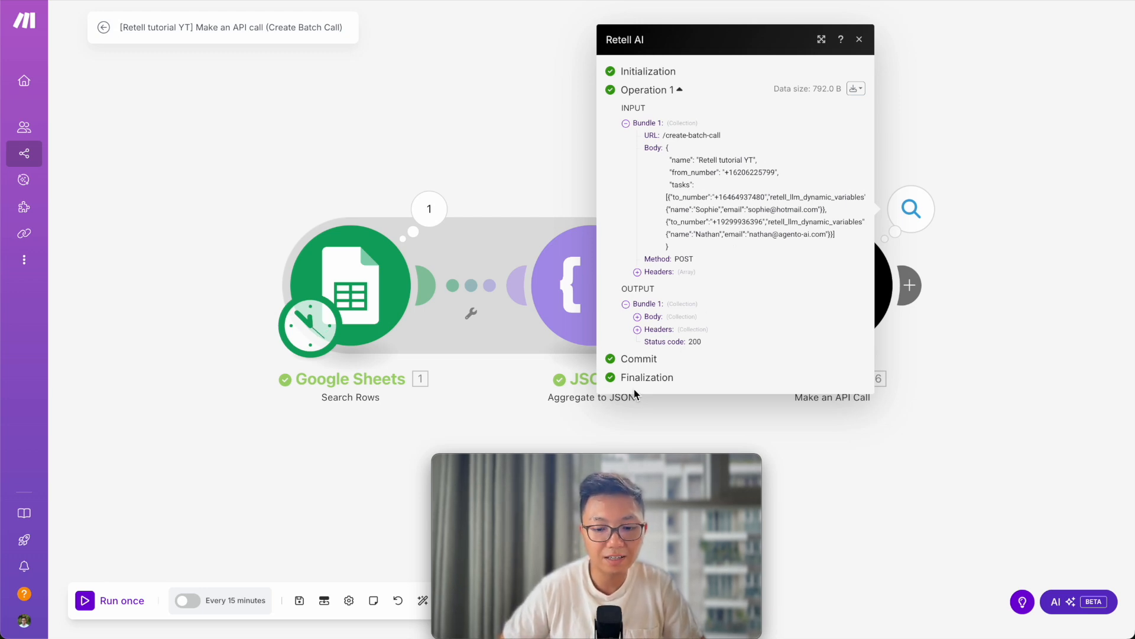
{"action": "key", "text": "ctrl+Right"}
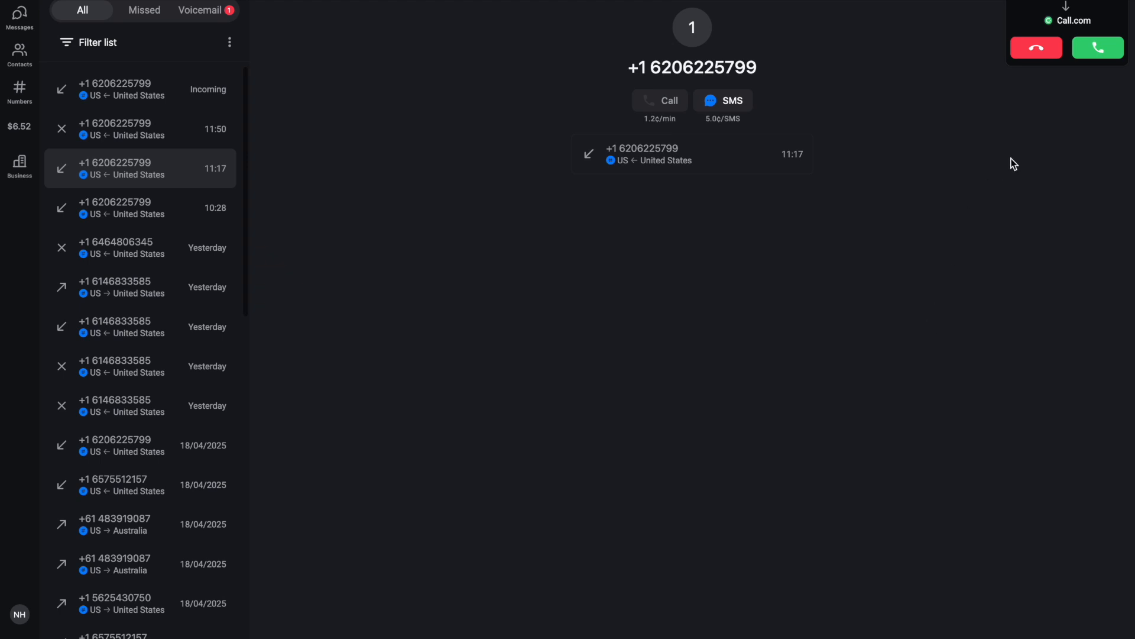
Answer the incoming batch test call in Call.com and hang up after about 6 seconds.
{"action": "left_click", "coordinate": [1087, 51]}
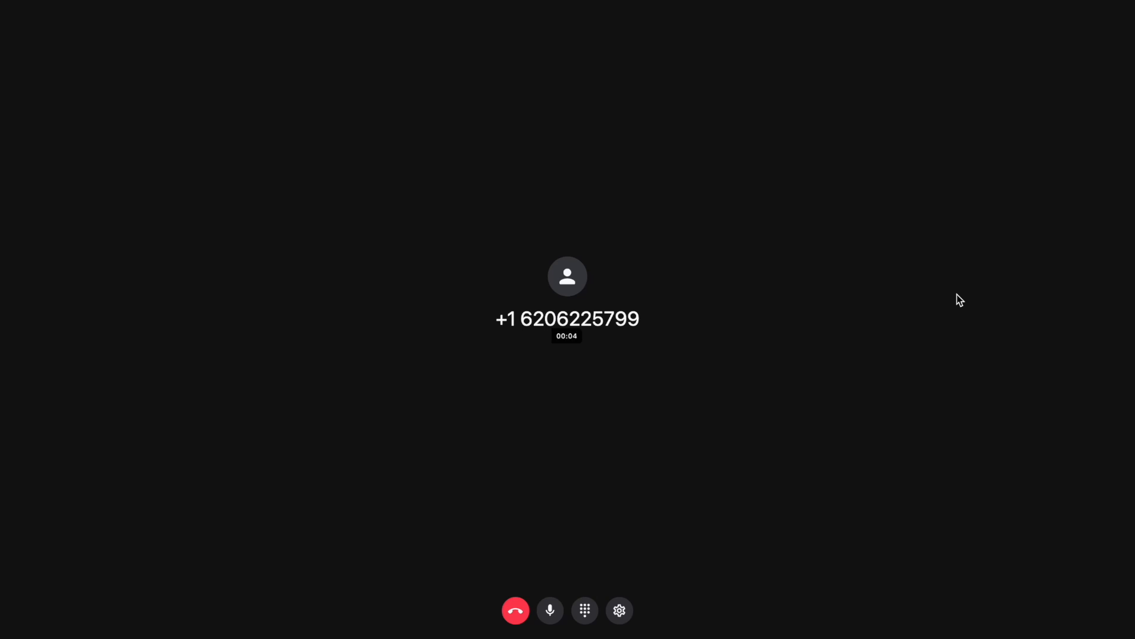
{"action": "left_click", "coordinate": [510, 612]}
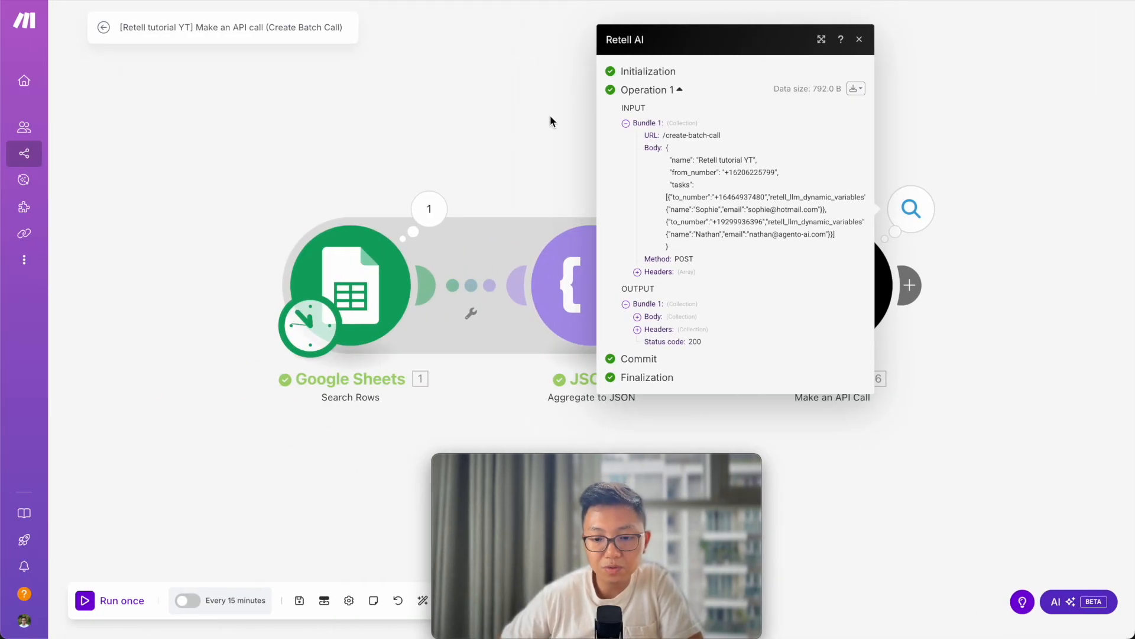
Expand the Retell AI output Body to see status planned, 2 tasks and status code 200.
{"action": "left_click", "coordinate": [637, 317]}
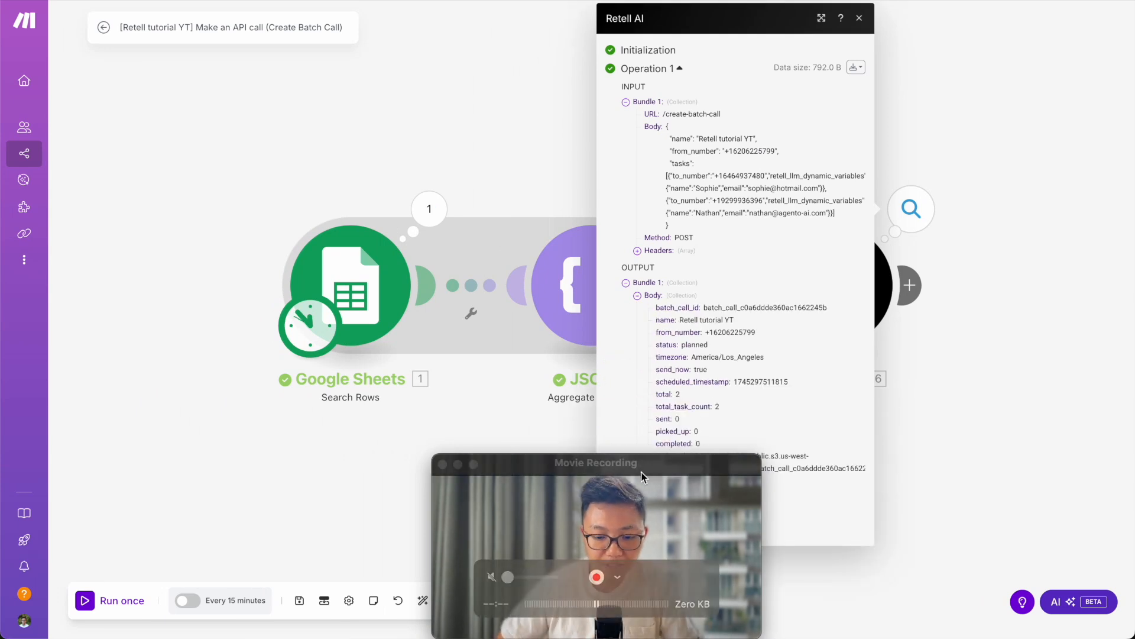
{"action": "left_click_drag", "start_coordinate": [630, 467], "coordinate": [151, 467]}
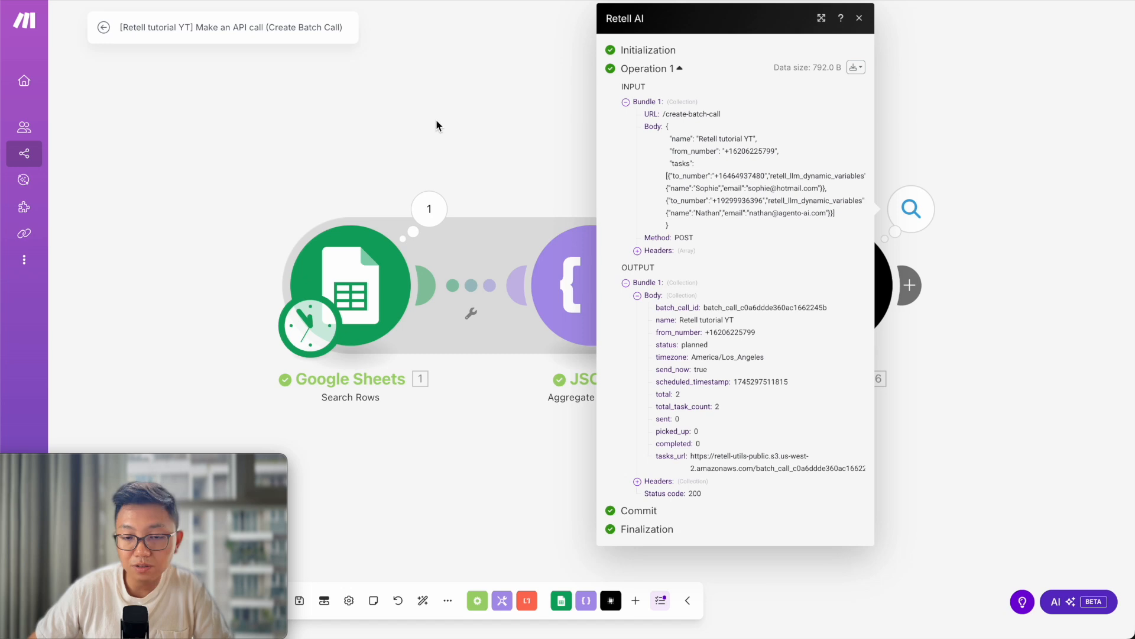
Open Call Logs for the Retell tutorial YT batch and review its two calls' outcomes.
{"action": "left_click", "coordinate": [597, 0]}
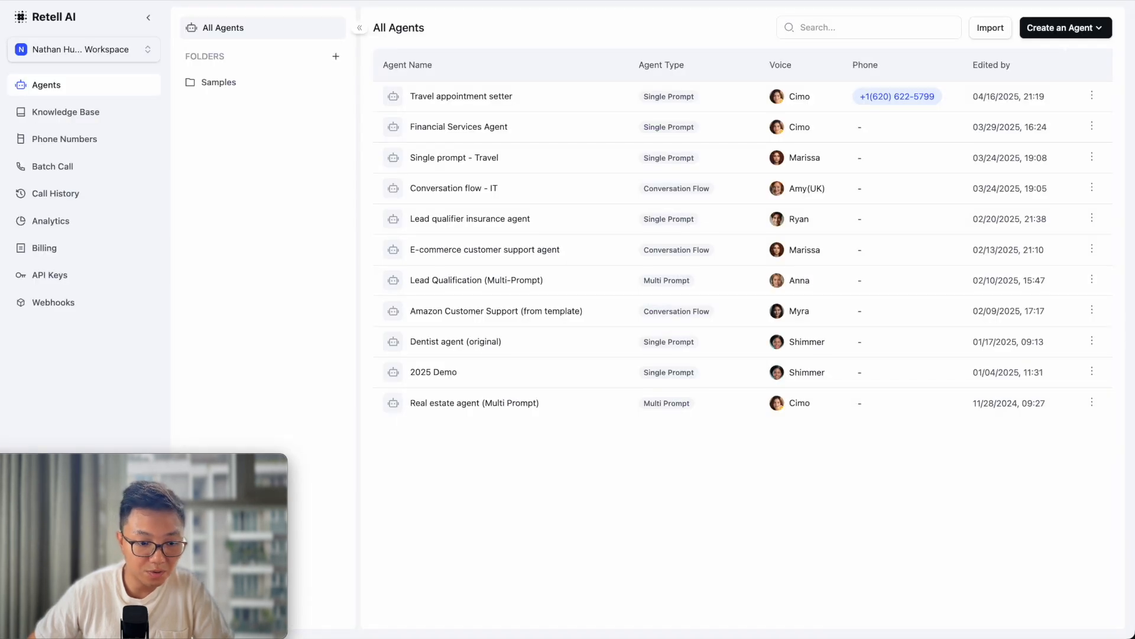
{"action": "left_click", "coordinate": [56, 172]}
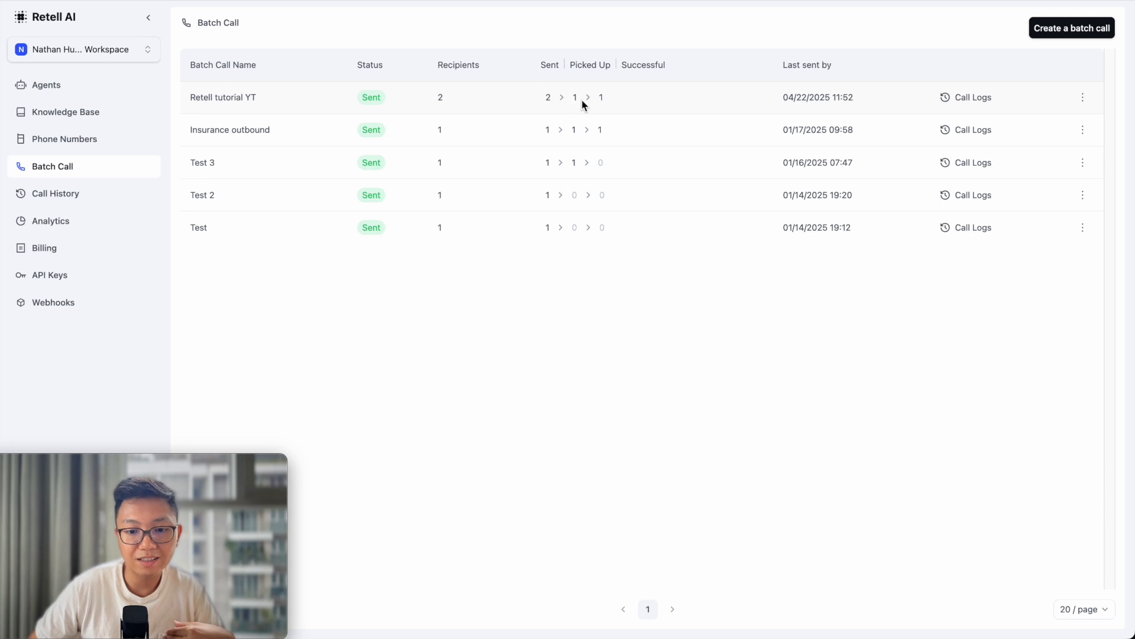
{"action": "left_click", "coordinate": [984, 98]}
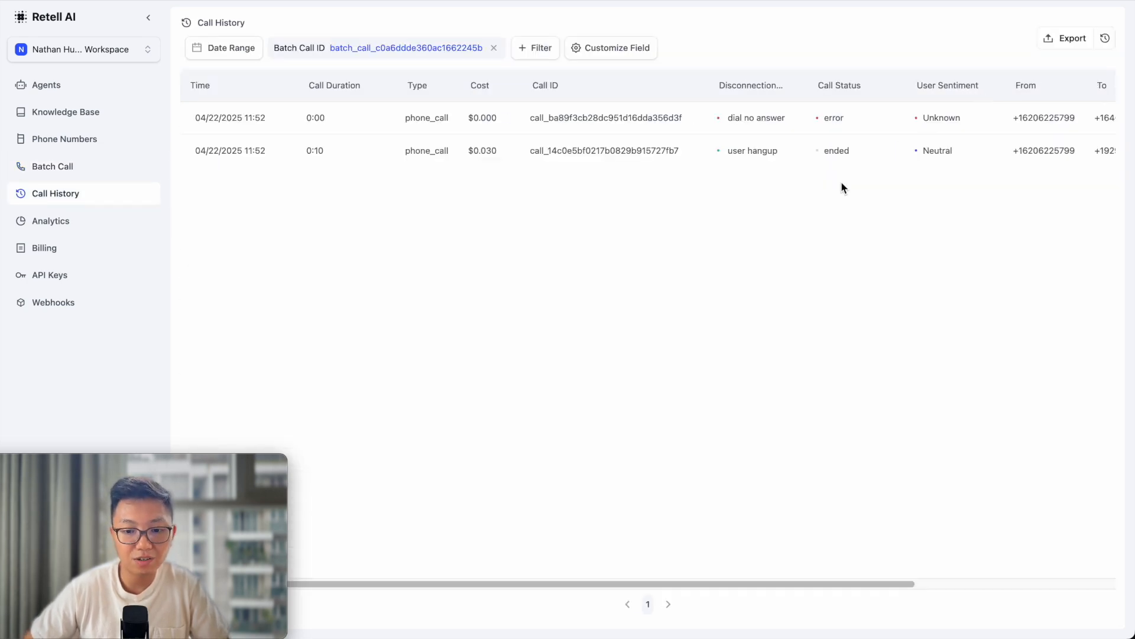
{"action": "scroll", "coordinate": [842, 185], "scroll_direction": "right", "scroll_amount": 5}
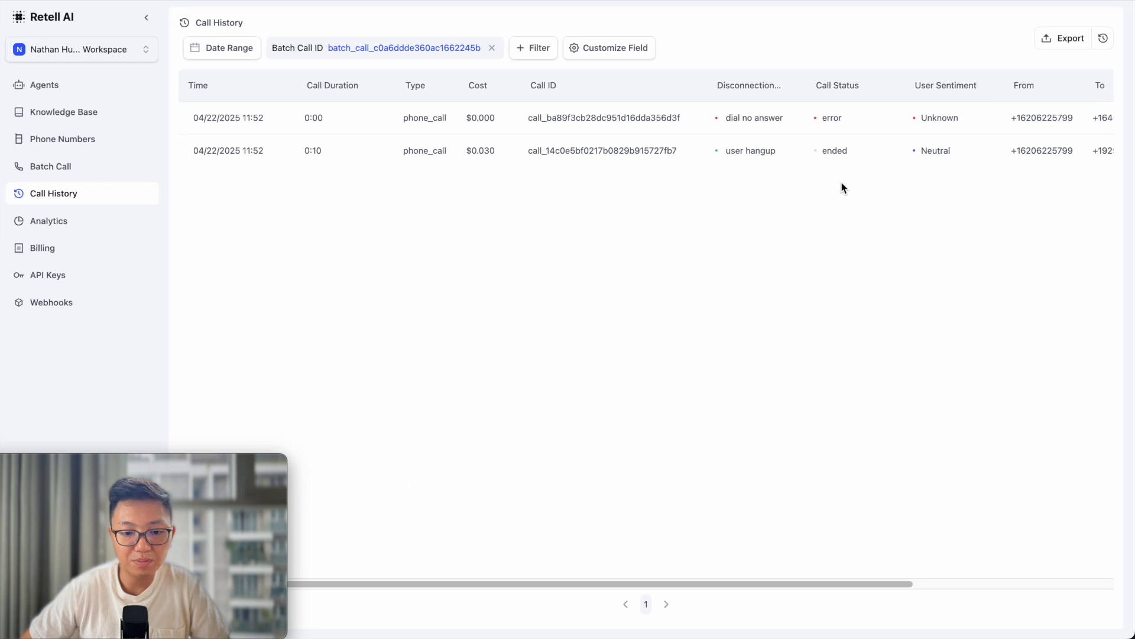
{"action": "scroll", "coordinate": [843, 187], "scroll_direction": "right", "scroll_amount": 4}
{"action": "scroll", "coordinate": [817, 261], "scroll_direction": "left", "scroll_amount": 8}
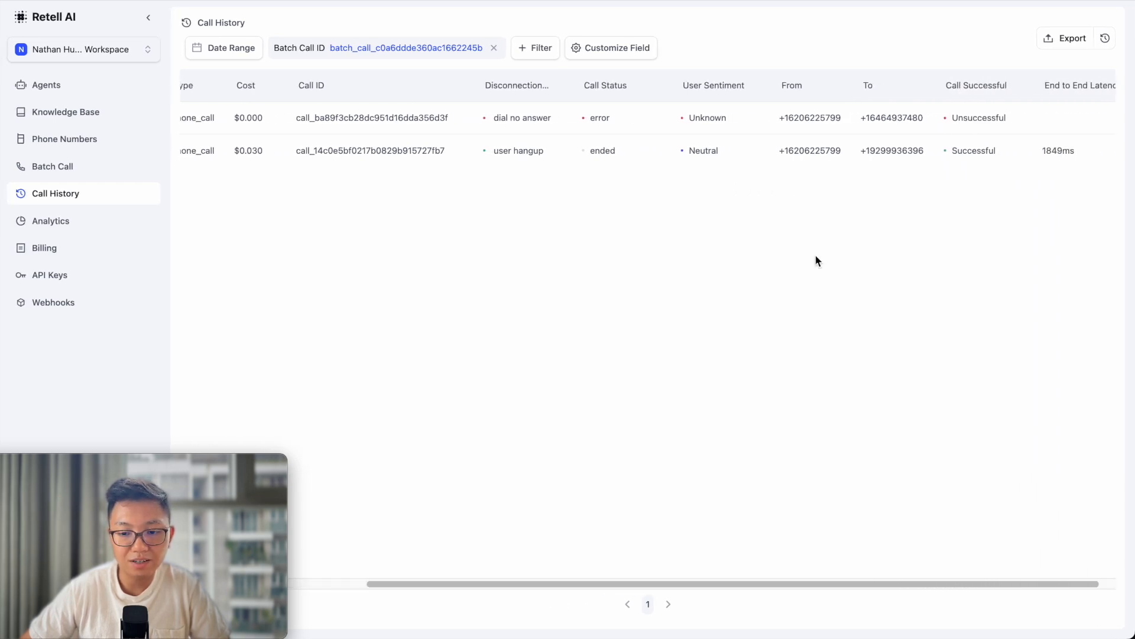
{"action": "scroll", "coordinate": [817, 260], "scroll_direction": "right", "scroll_amount": 3}
{"action": "scroll", "coordinate": [817, 260], "scroll_direction": "right", "scroll_amount": 3}
{"action": "scroll", "coordinate": [818, 260], "scroll_direction": "left", "scroll_amount": 5}
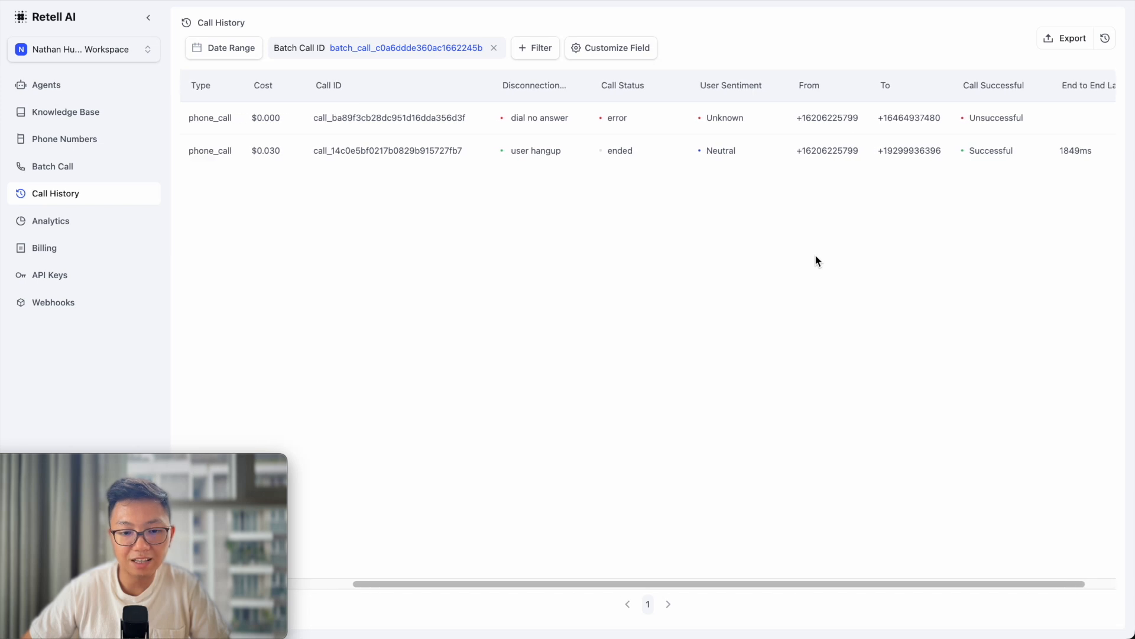